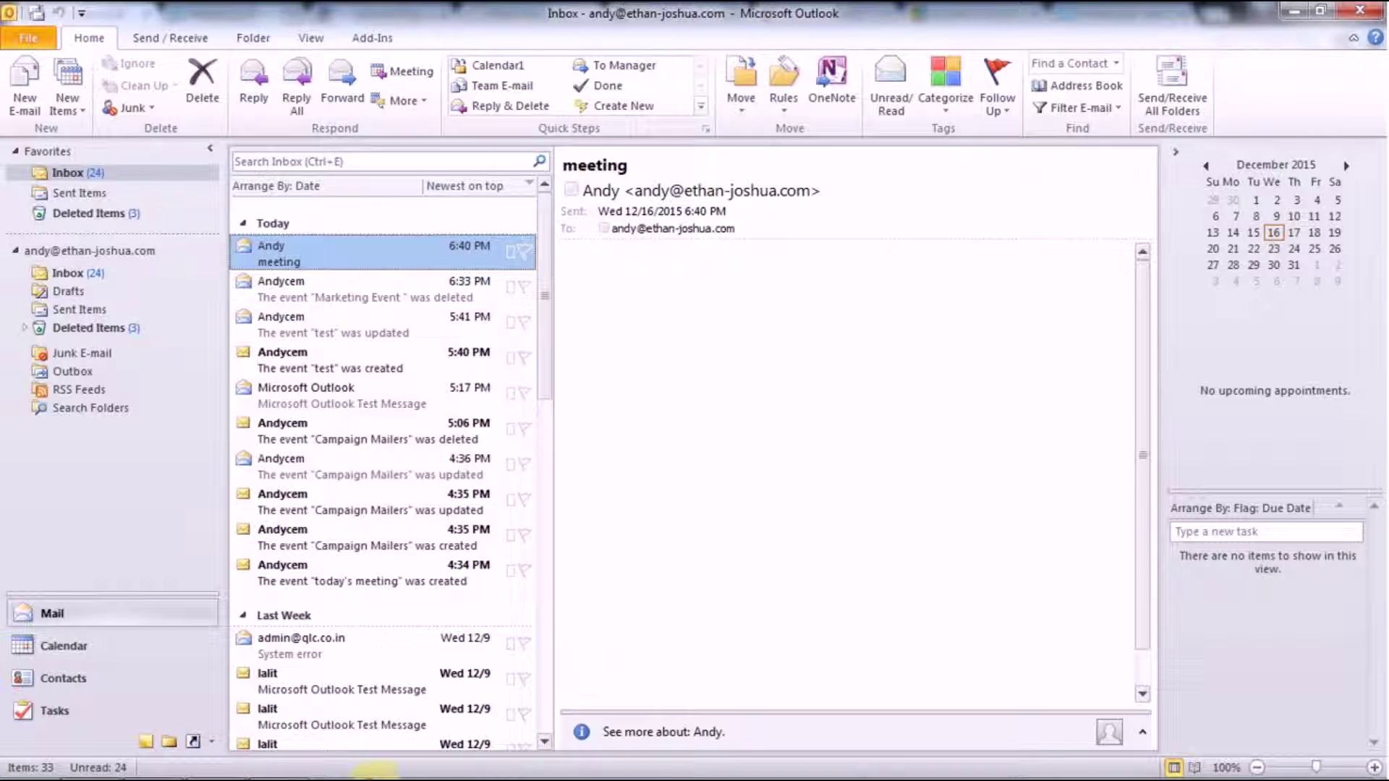
Bring the Chrome window with the filled-in MailServe login page to the front
left_click(90, 759)
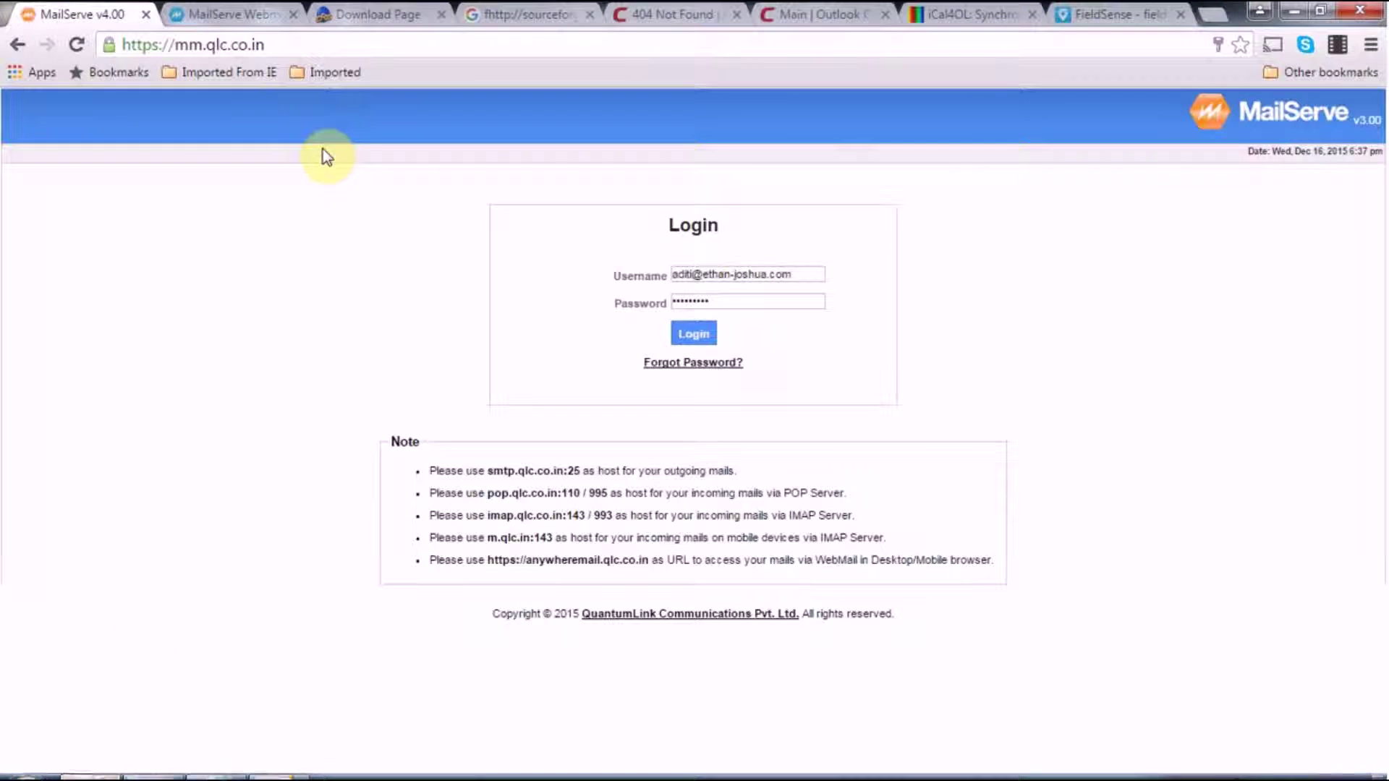
Log in to MailServe and open Add New DavServe Account under Allied Services > DavServe
left_click(694, 335)
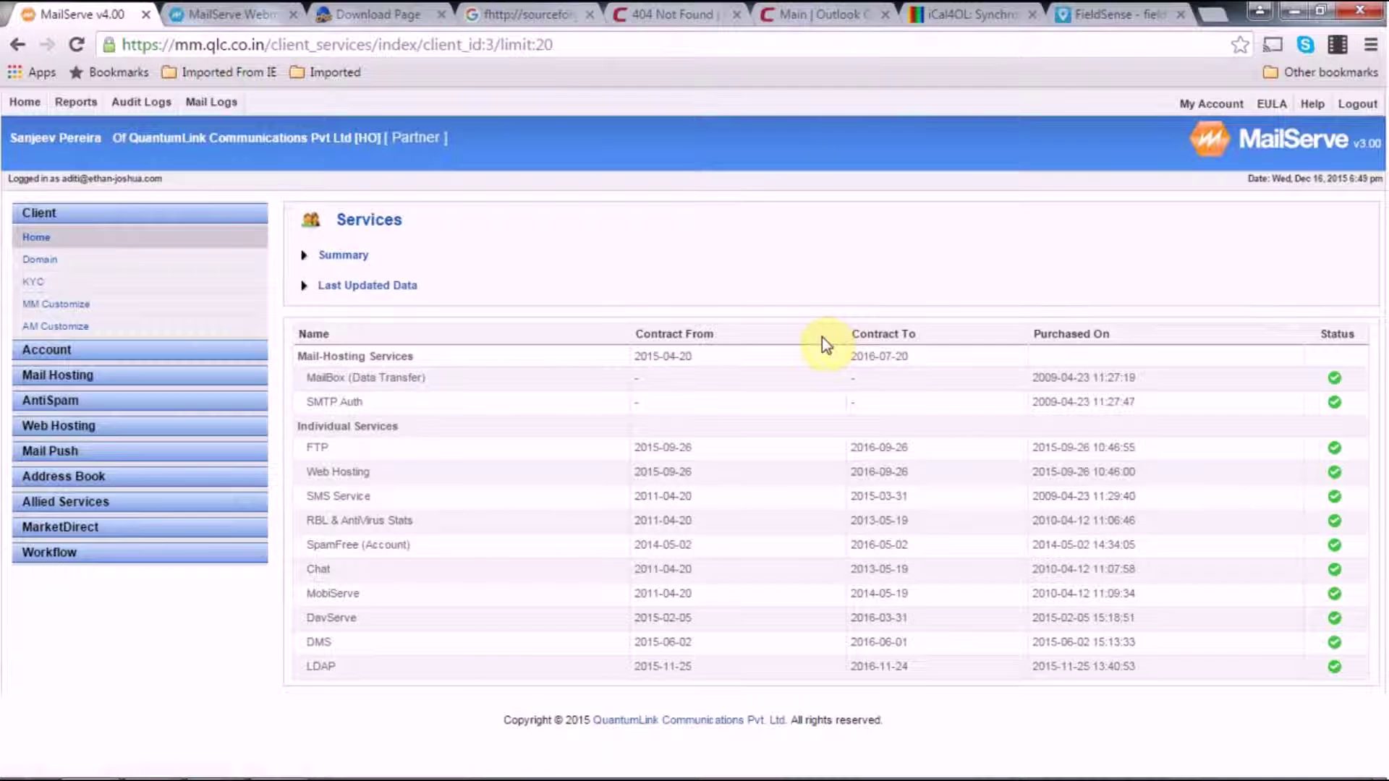
left_click(81, 501)
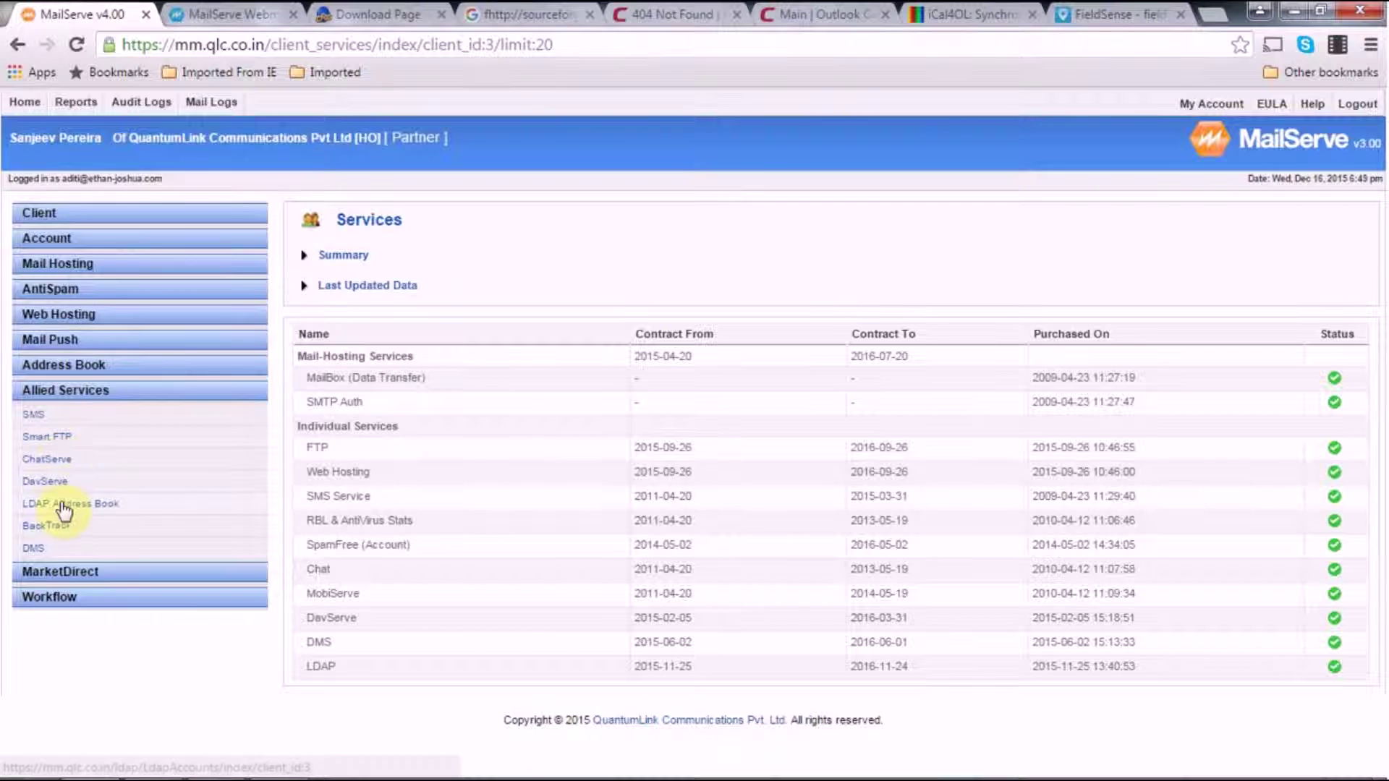
left_click(50, 482)
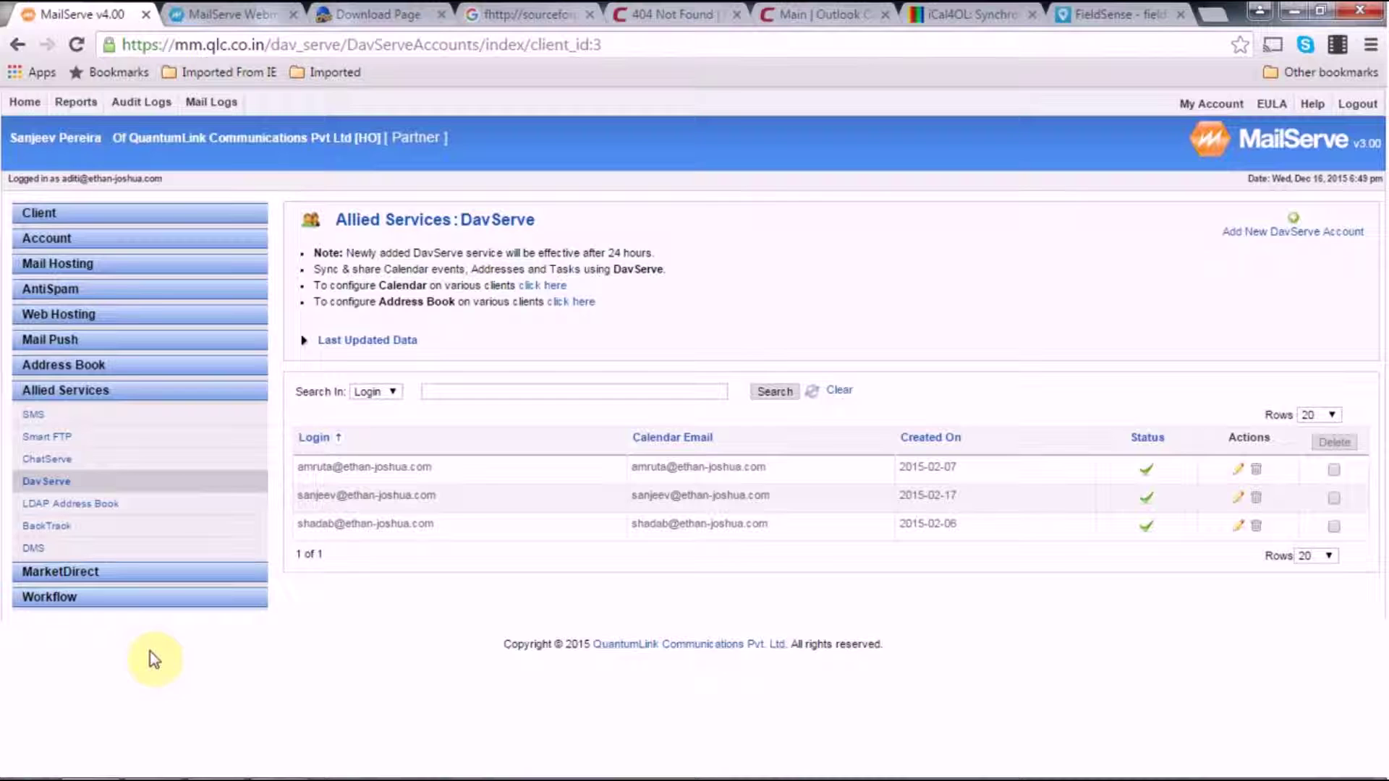
left_click(1291, 231)
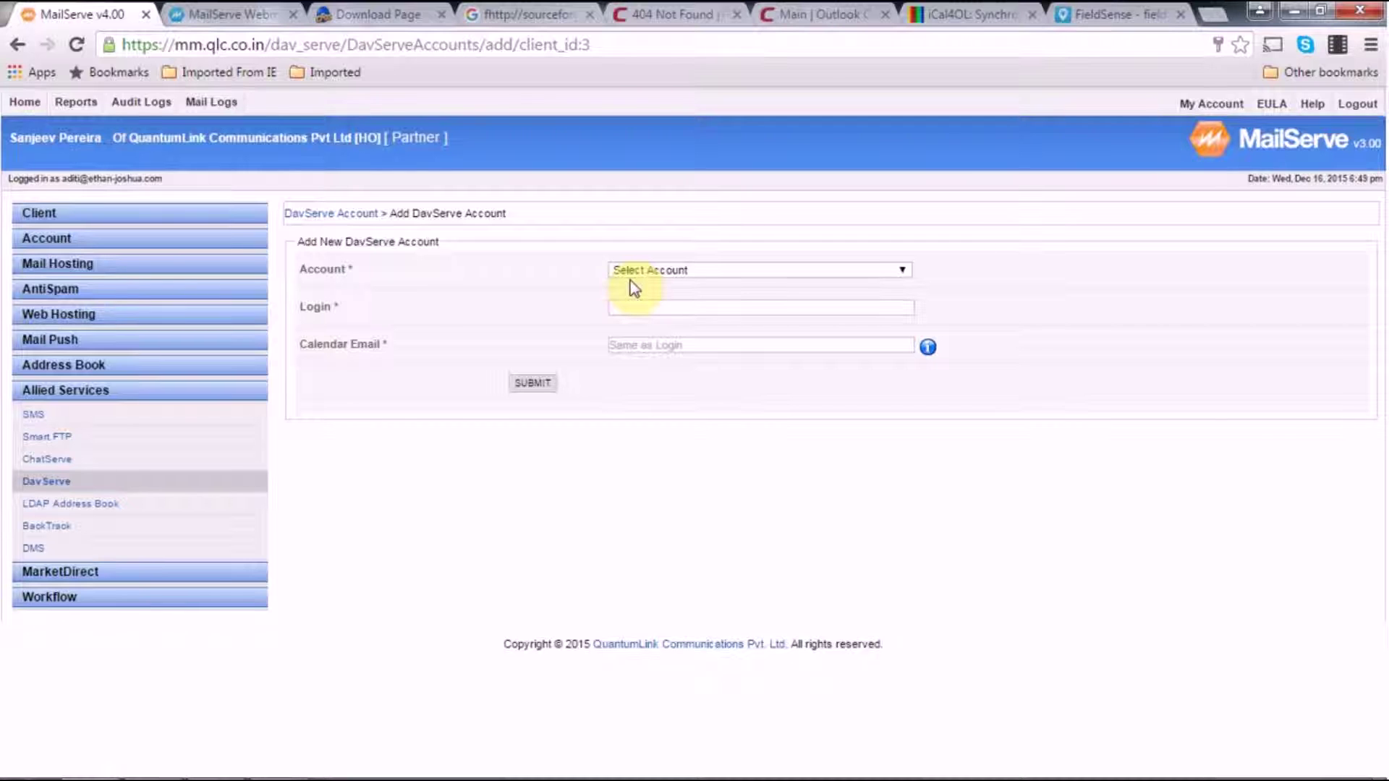
Keep Account as Select Account and set Login to the user's full mailbox address
left_click(645, 274)
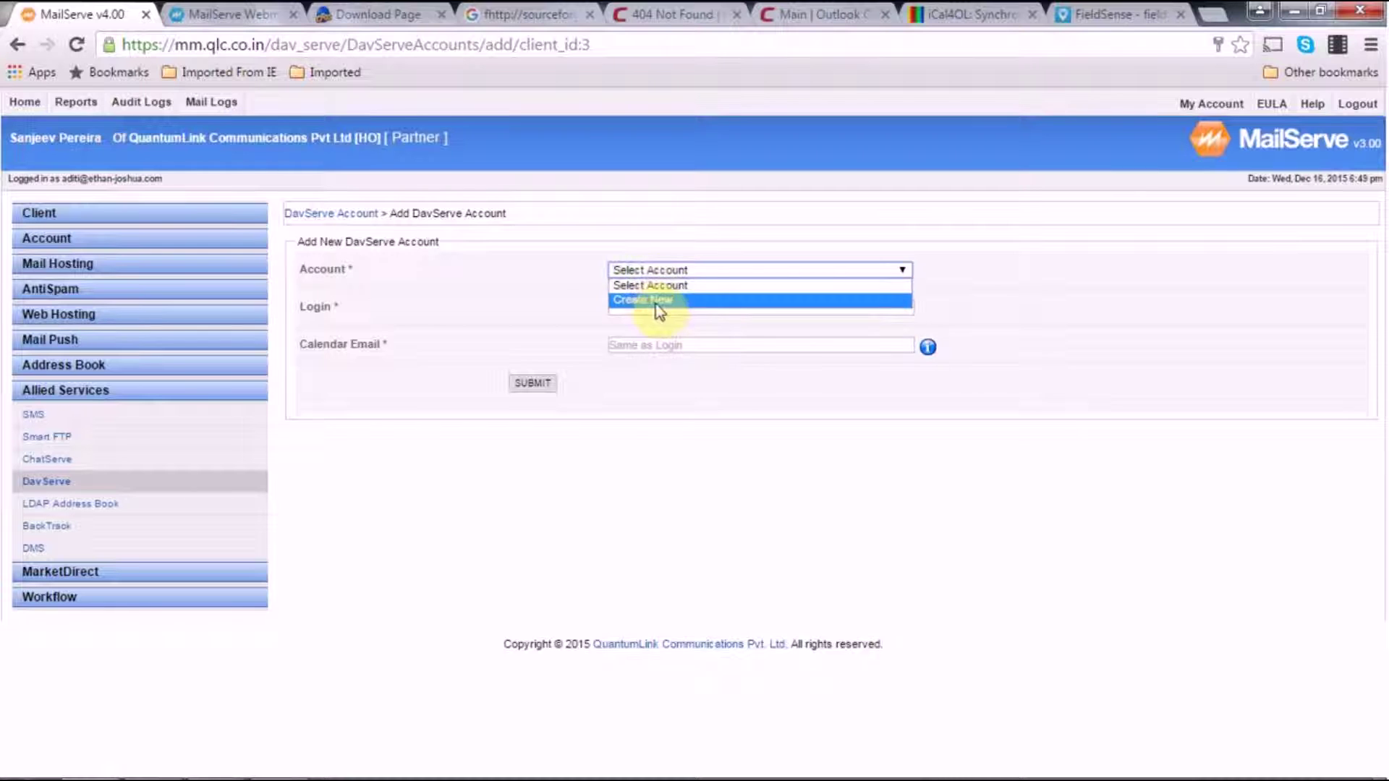
left_click(651, 299)
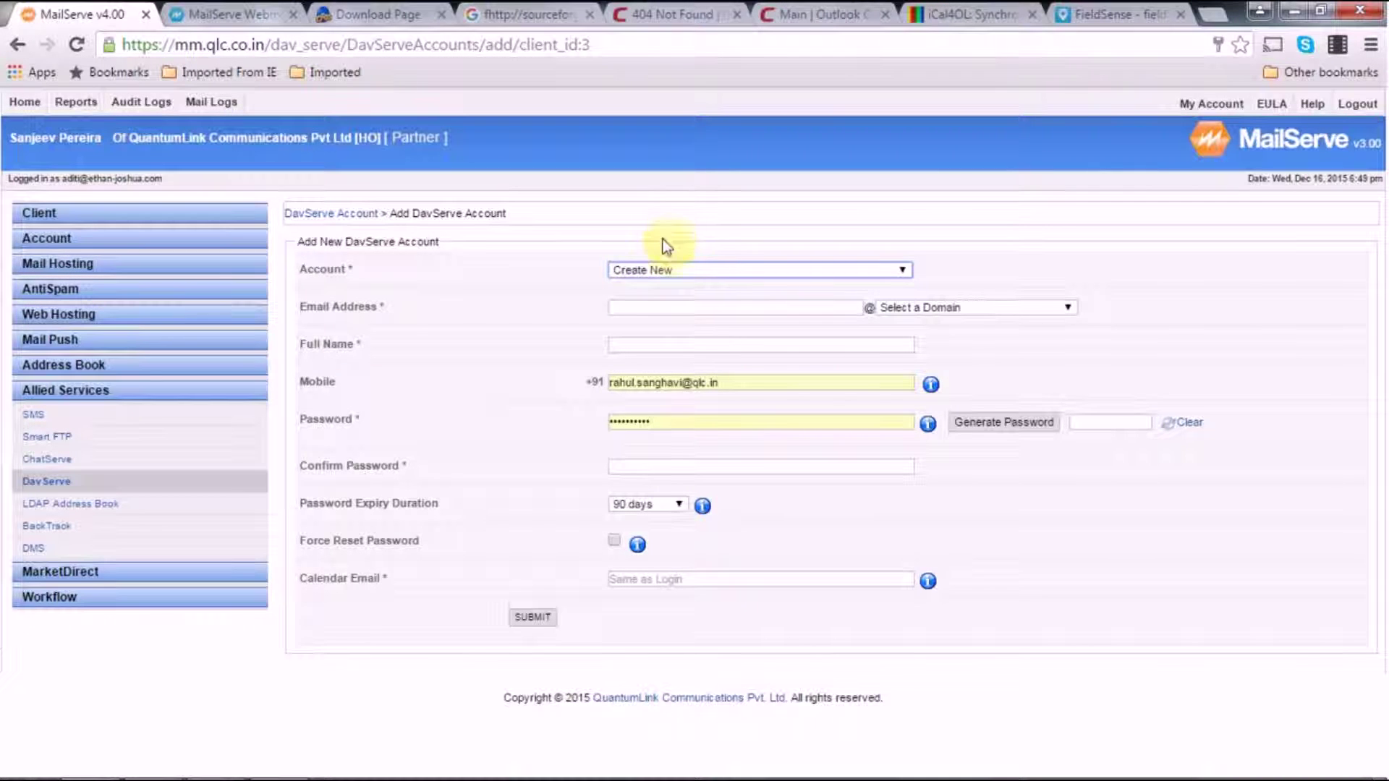
left_click(672, 267)
left_click(672, 286)
left_click(674, 310)
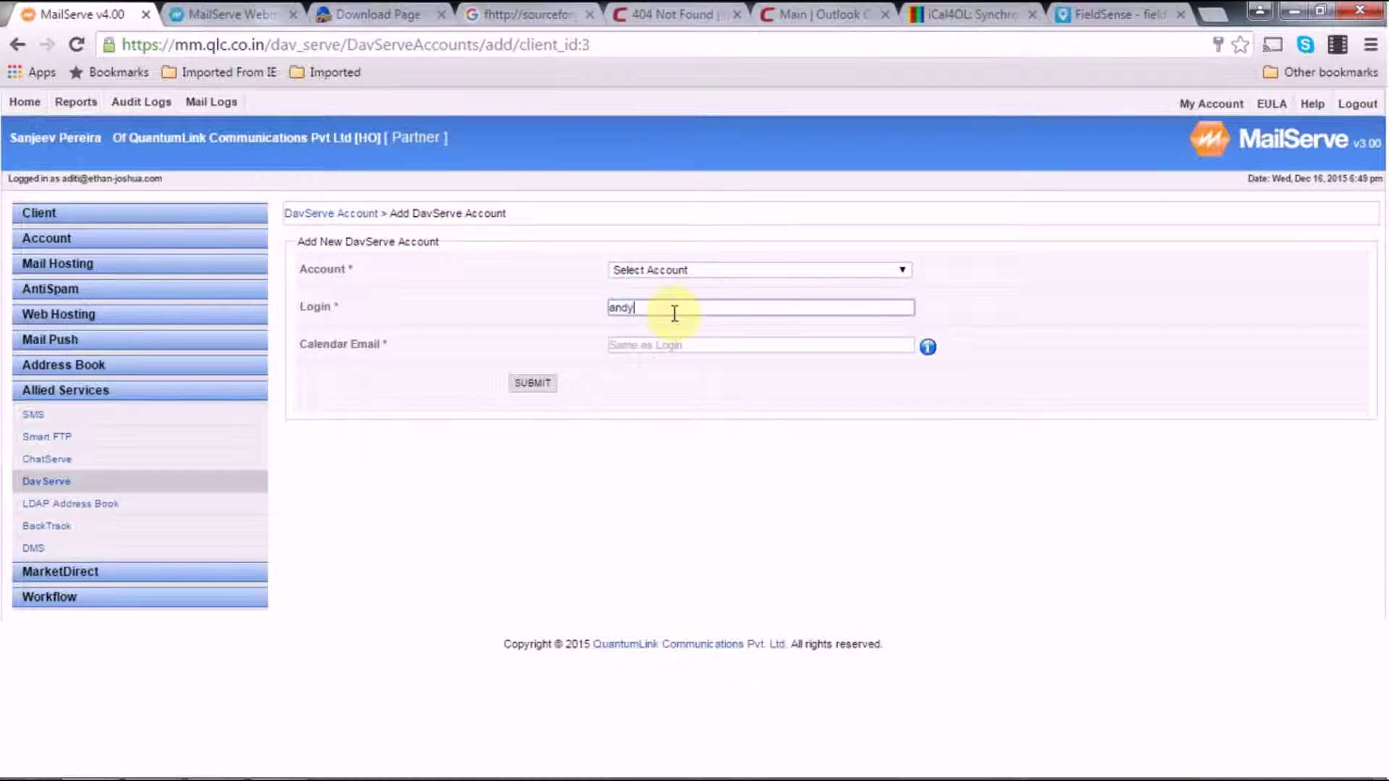
left_click(666, 322)
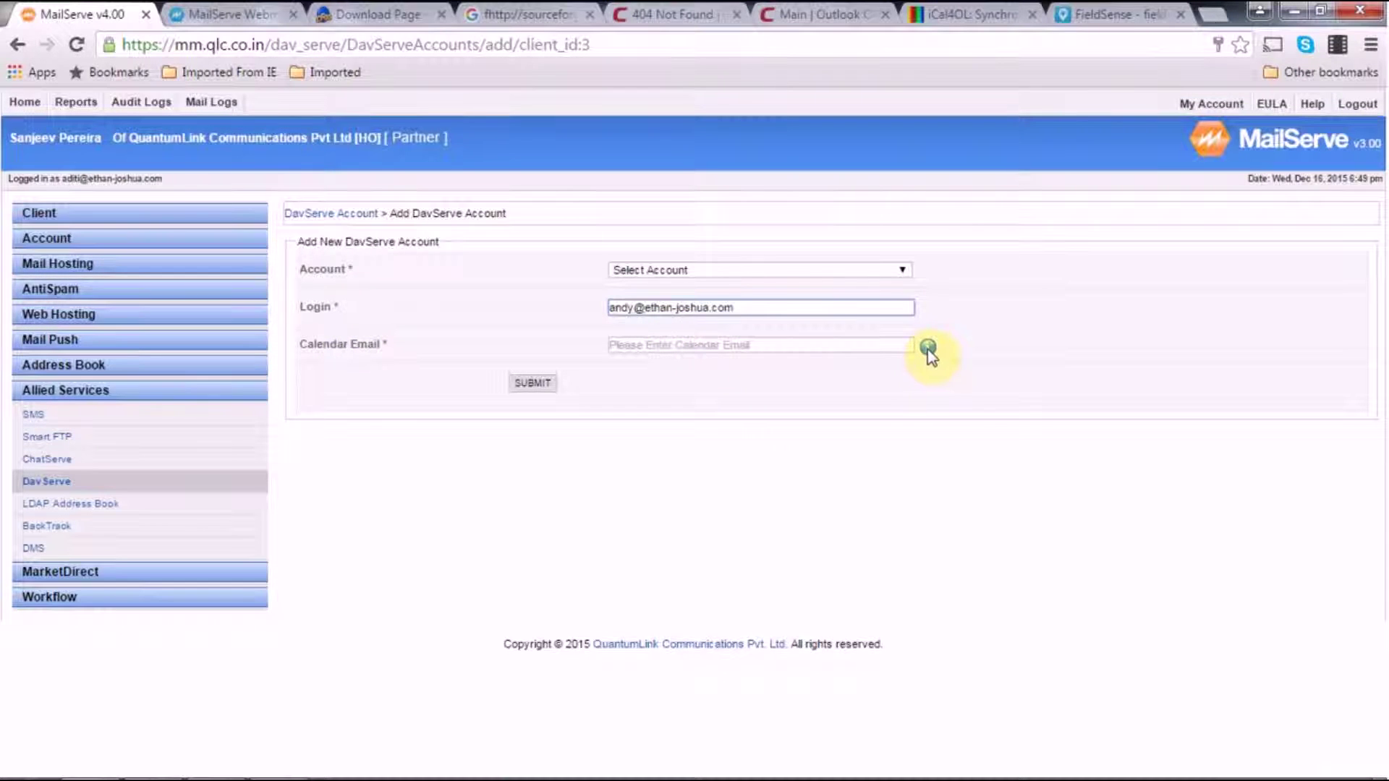
Paste the same address into Calendar Email and submit the new DavServe account
mouse_move(929, 355)
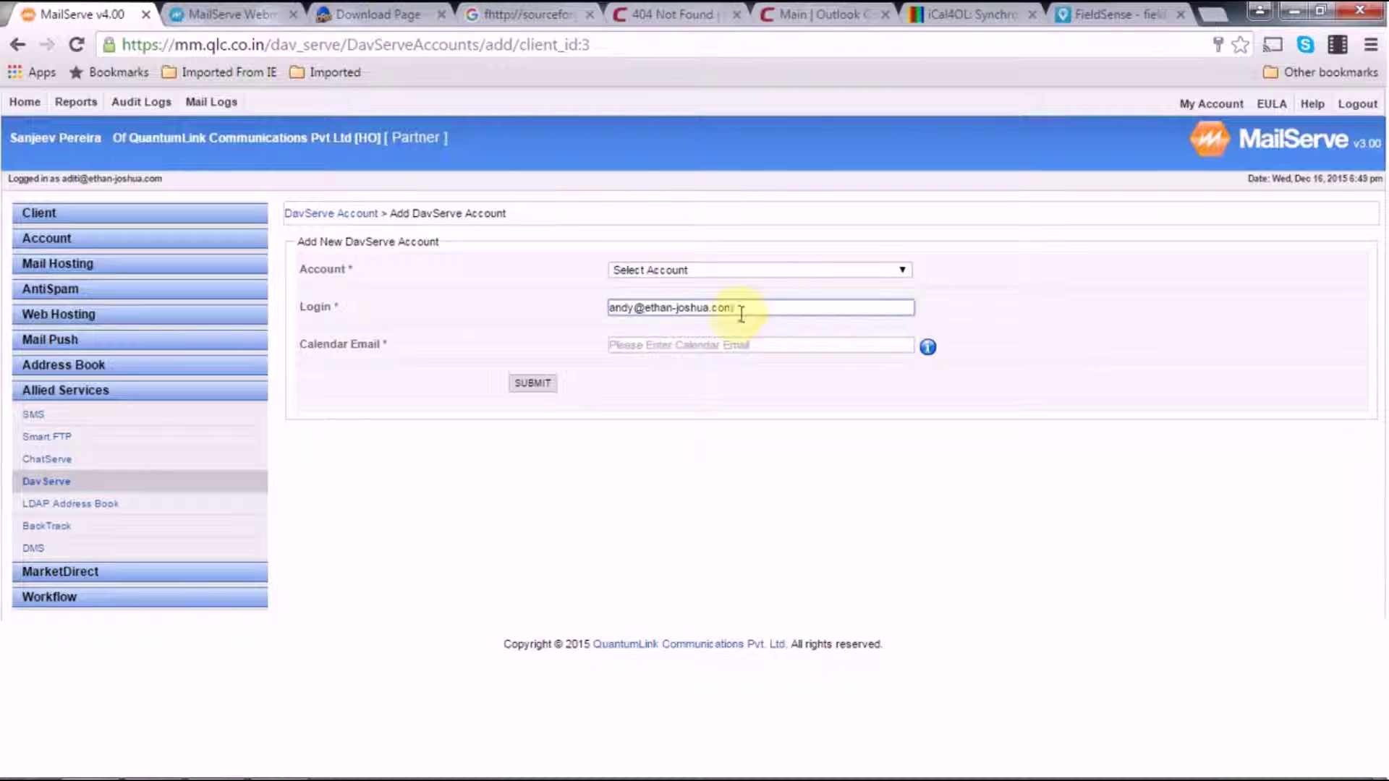
left_click(756, 345)
key("ctrl+v")
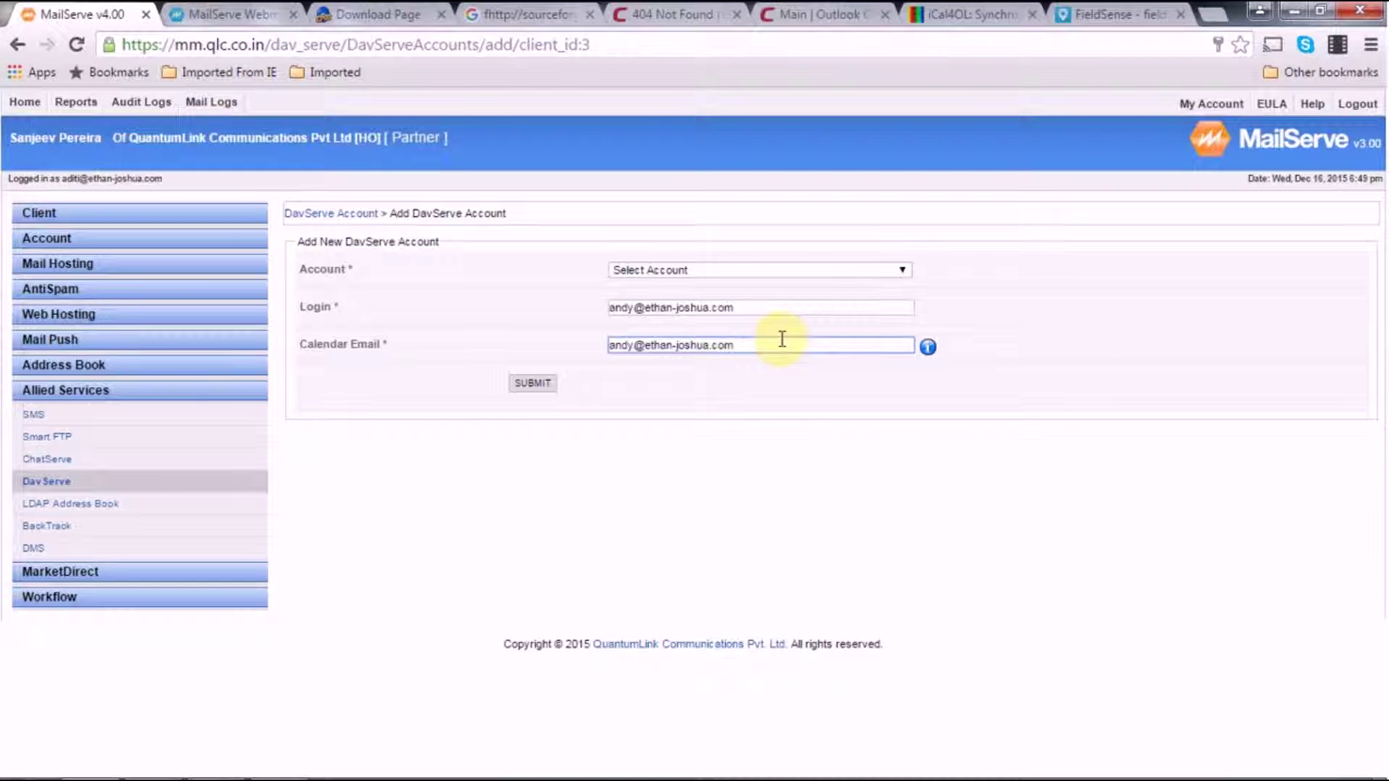
left_click(929, 350)
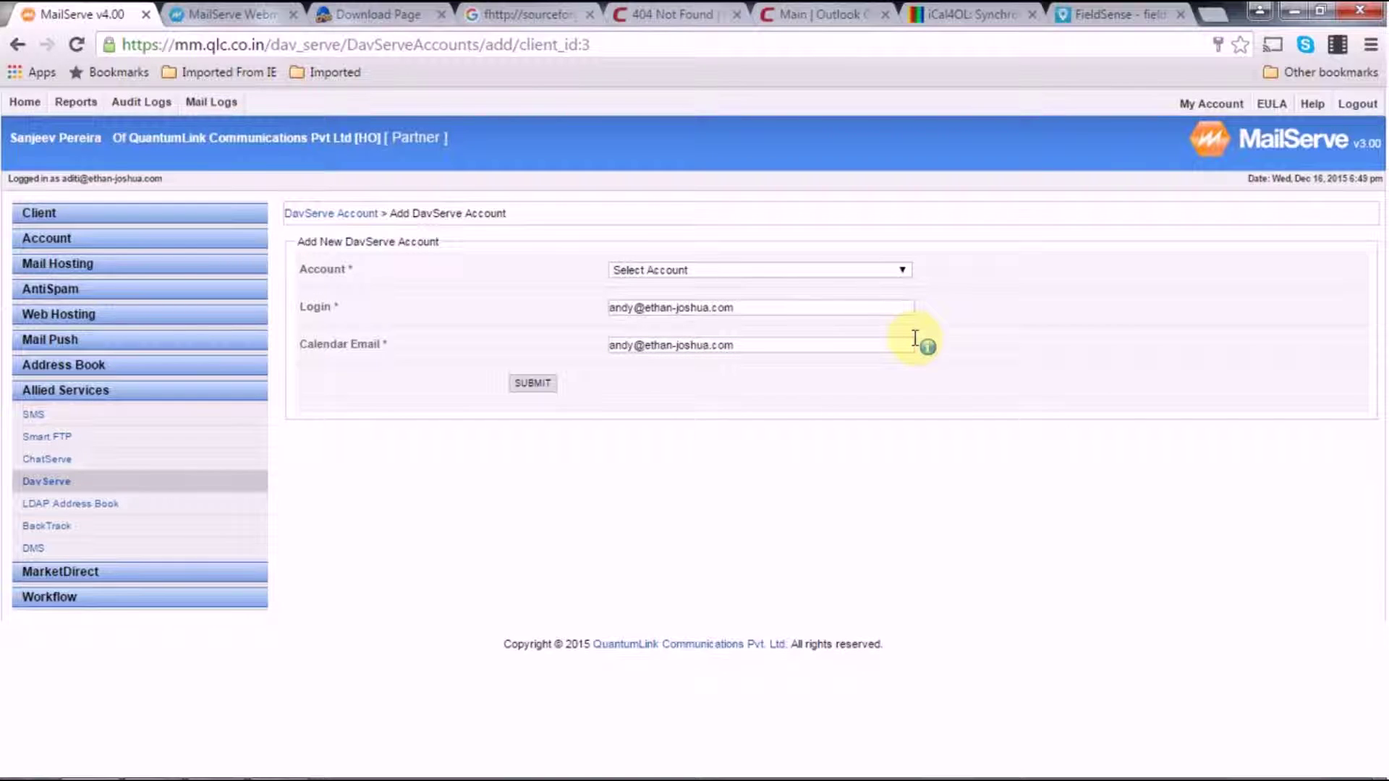
left_click(546, 382)
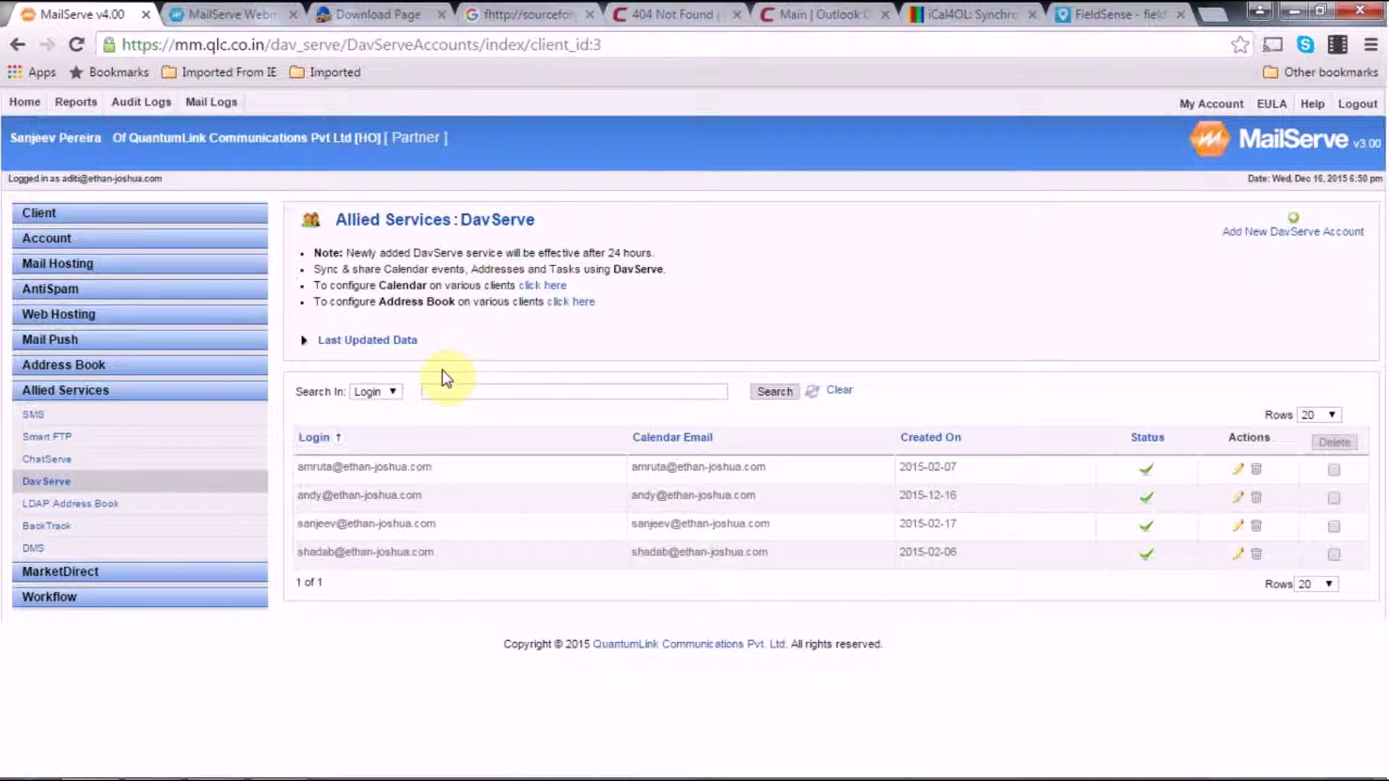
After confirming the new DavServe account row, switch to the cFos download page tab
left_click(401, 16)
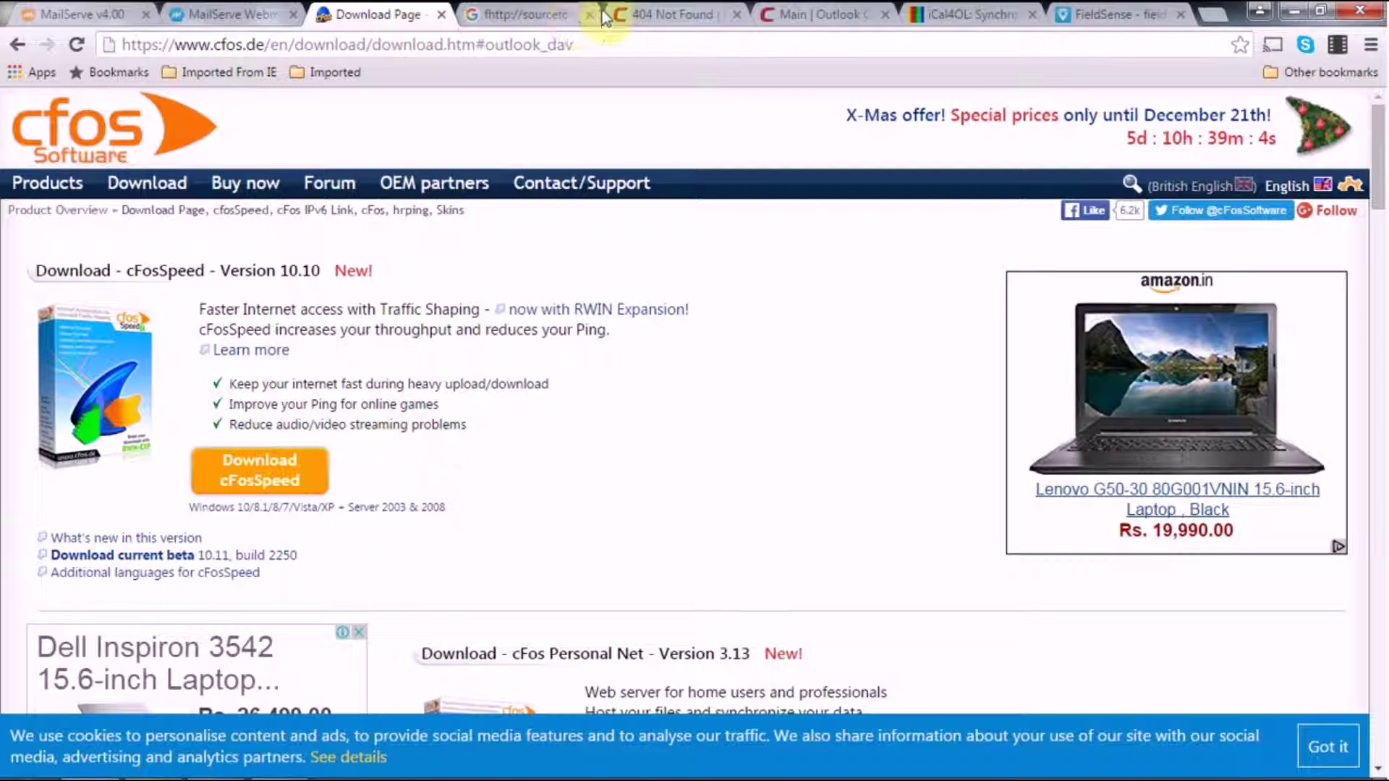
Look through the Funambol, OutlookDAV and iCal4OL pages, then return to MailServe DavServe
left_click(511, 11)
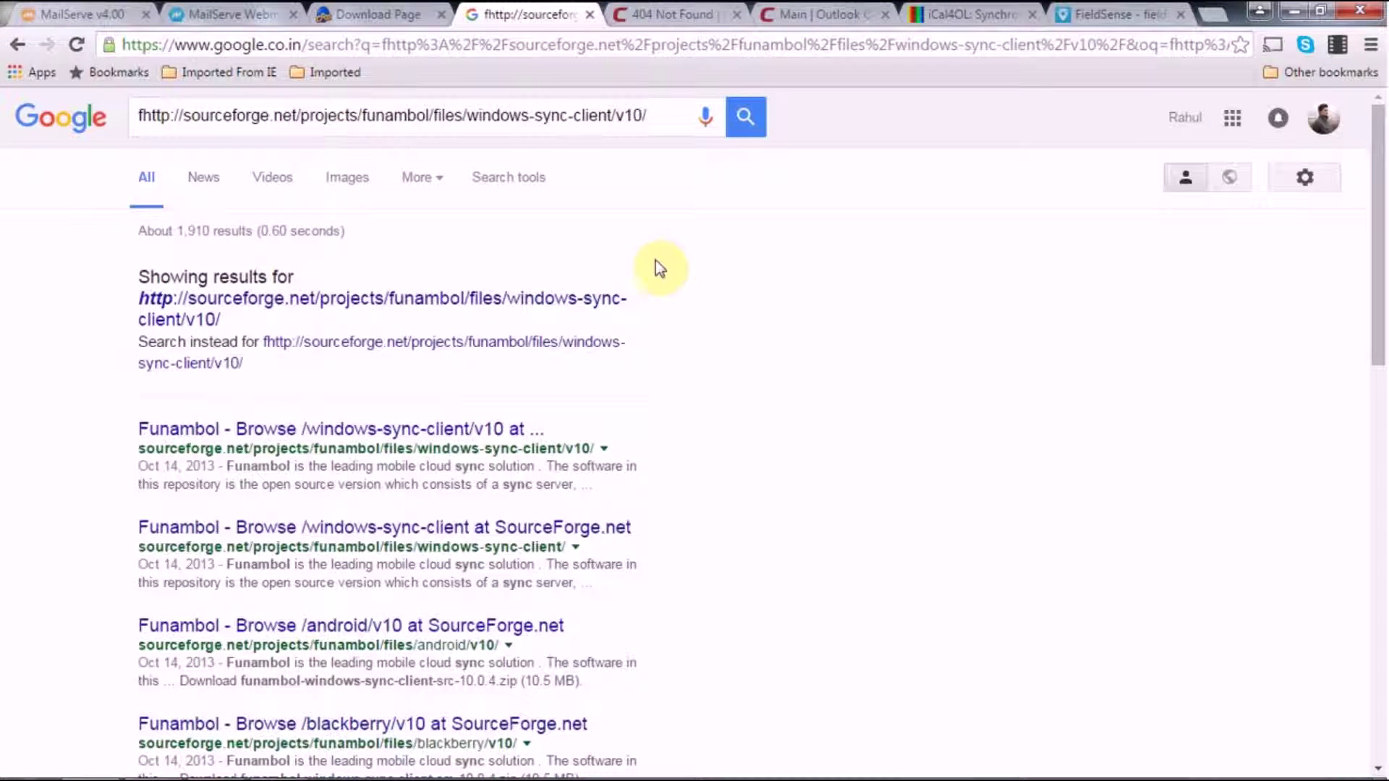
left_click(680, 13)
left_click(817, 17)
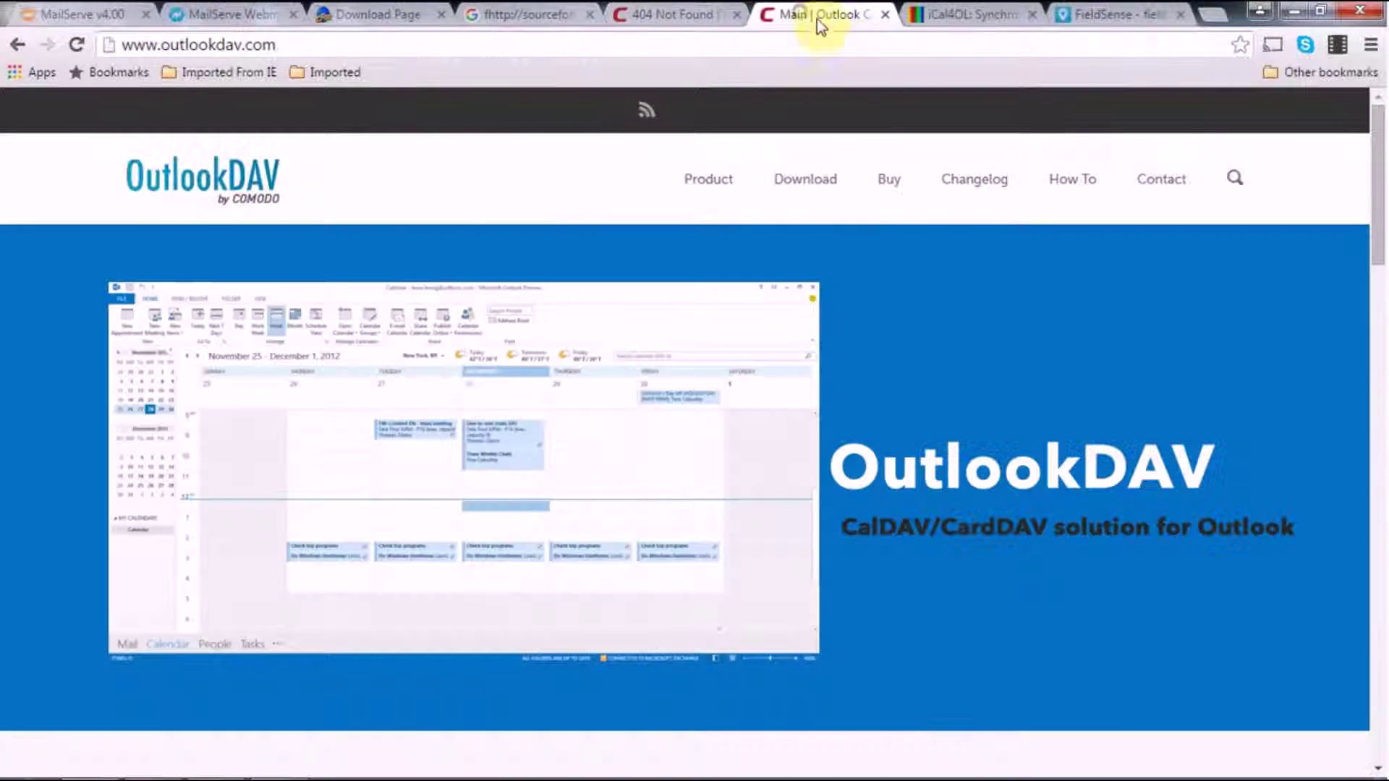
left_click(973, 14)
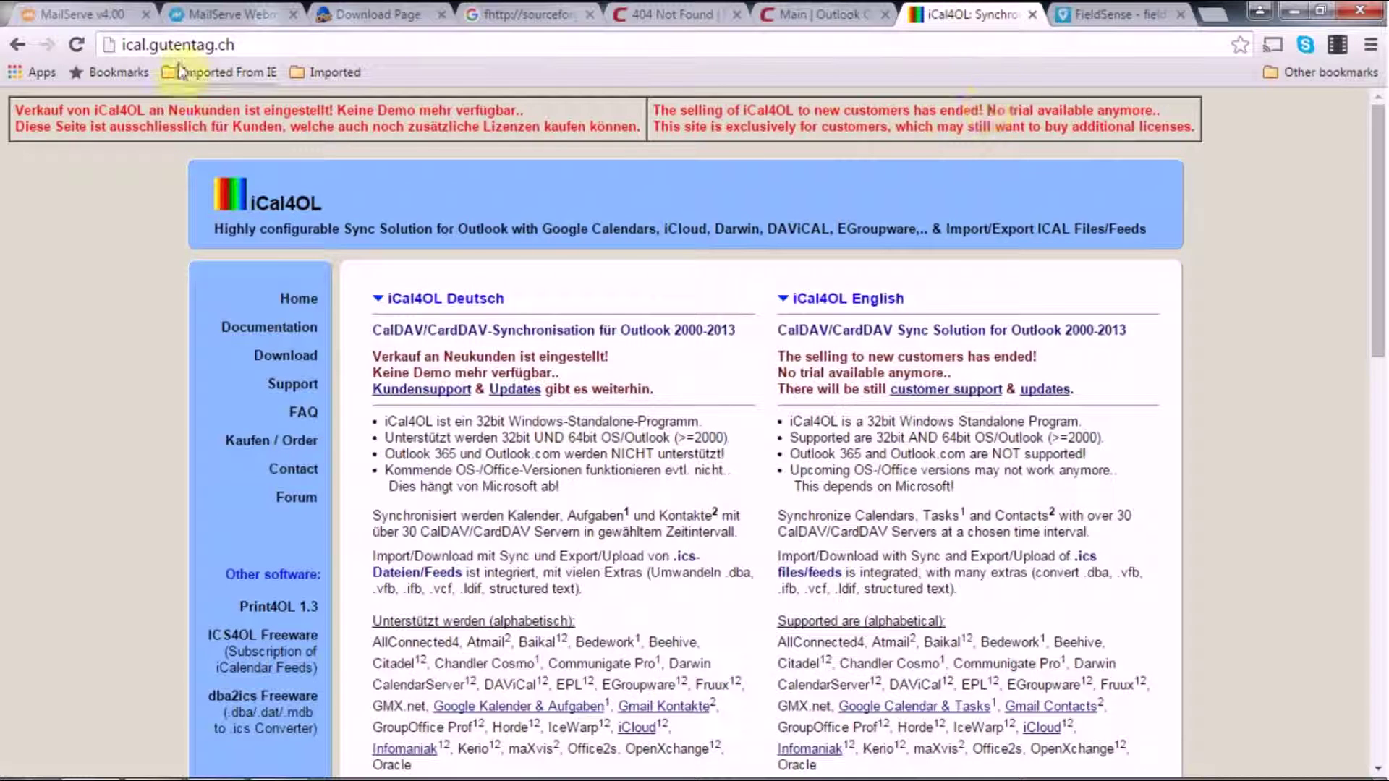
left_click(82, 15)
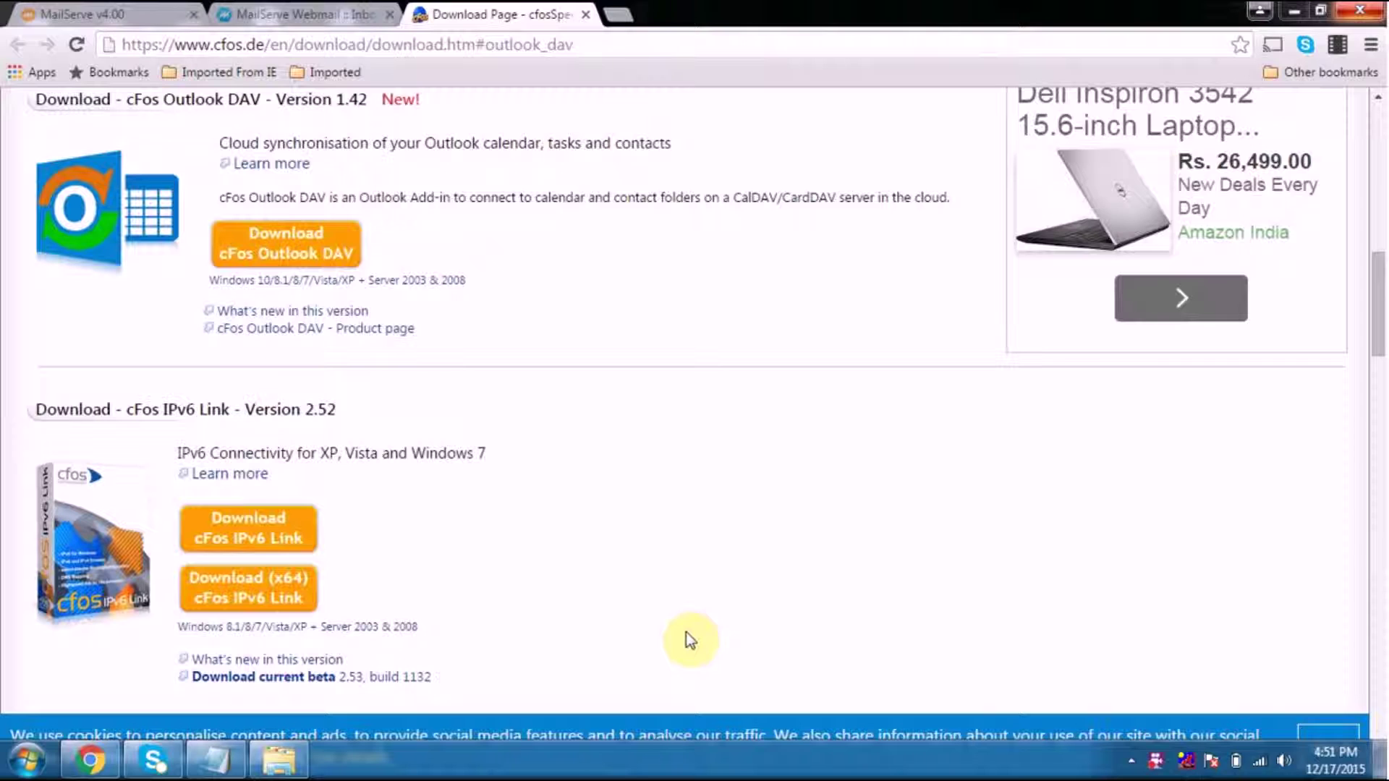
Bring up the Explorer cfos folder holding cfos-outlook-dav-v142.exe
left_click(685, 632)
mouse_move(407, 780)
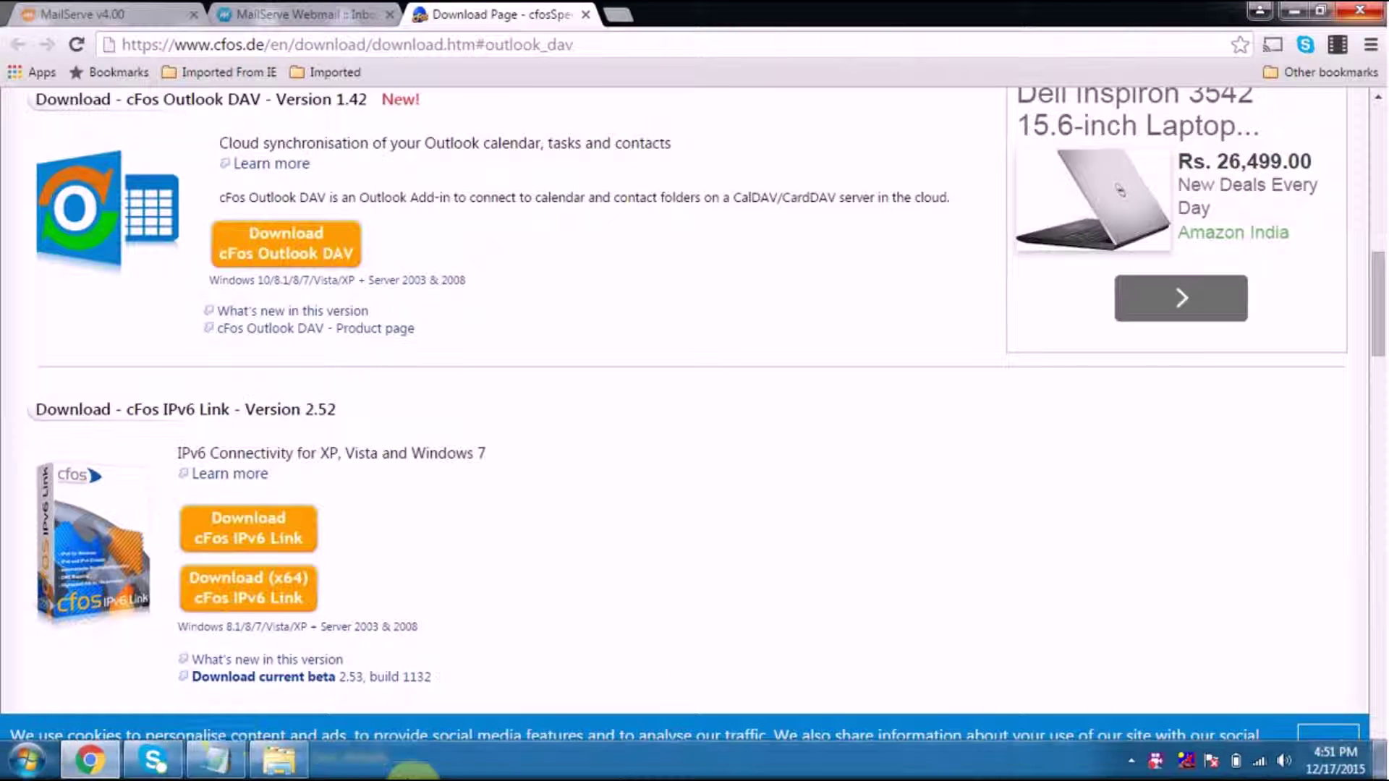
left_click(279, 759)
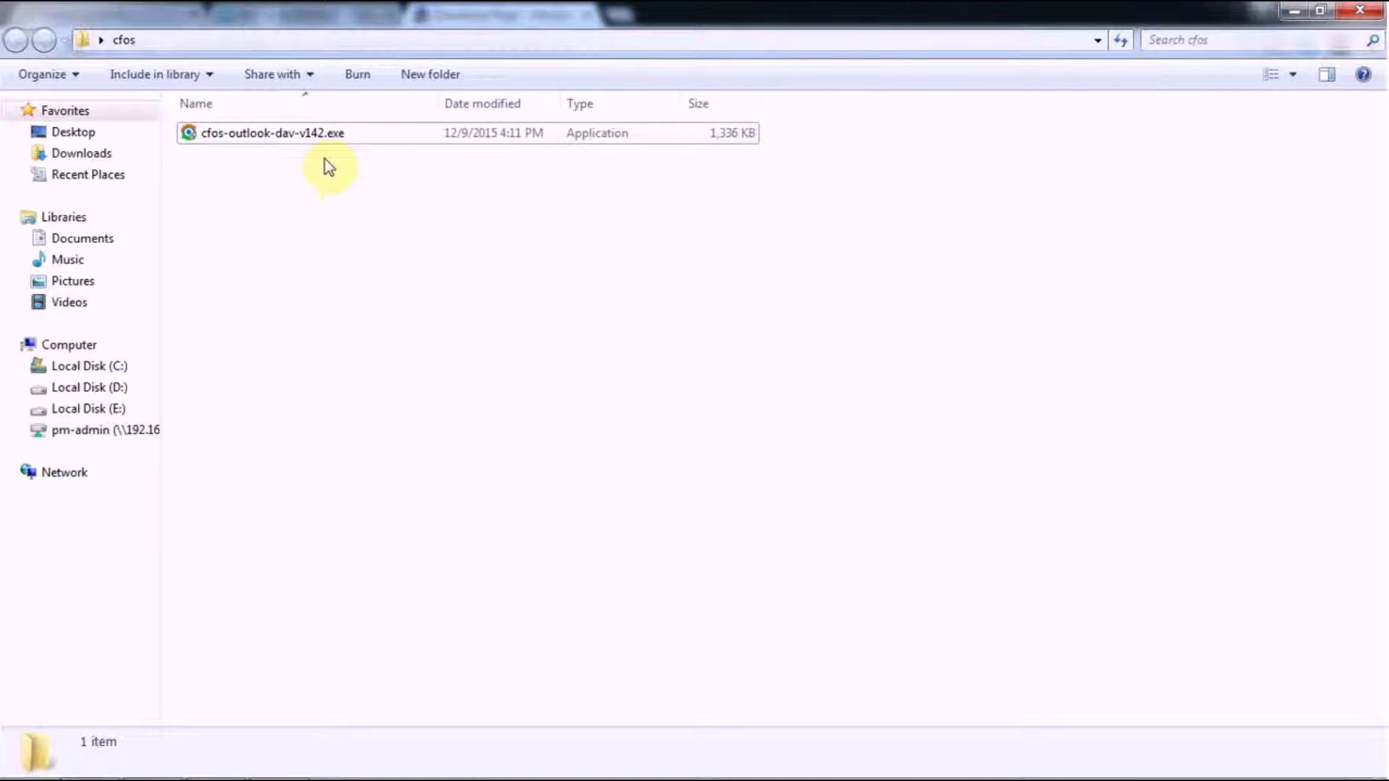
Run cfos-outlook-dav-v142.exe, accepting the license and default install folder, and install
double_click(315, 136)
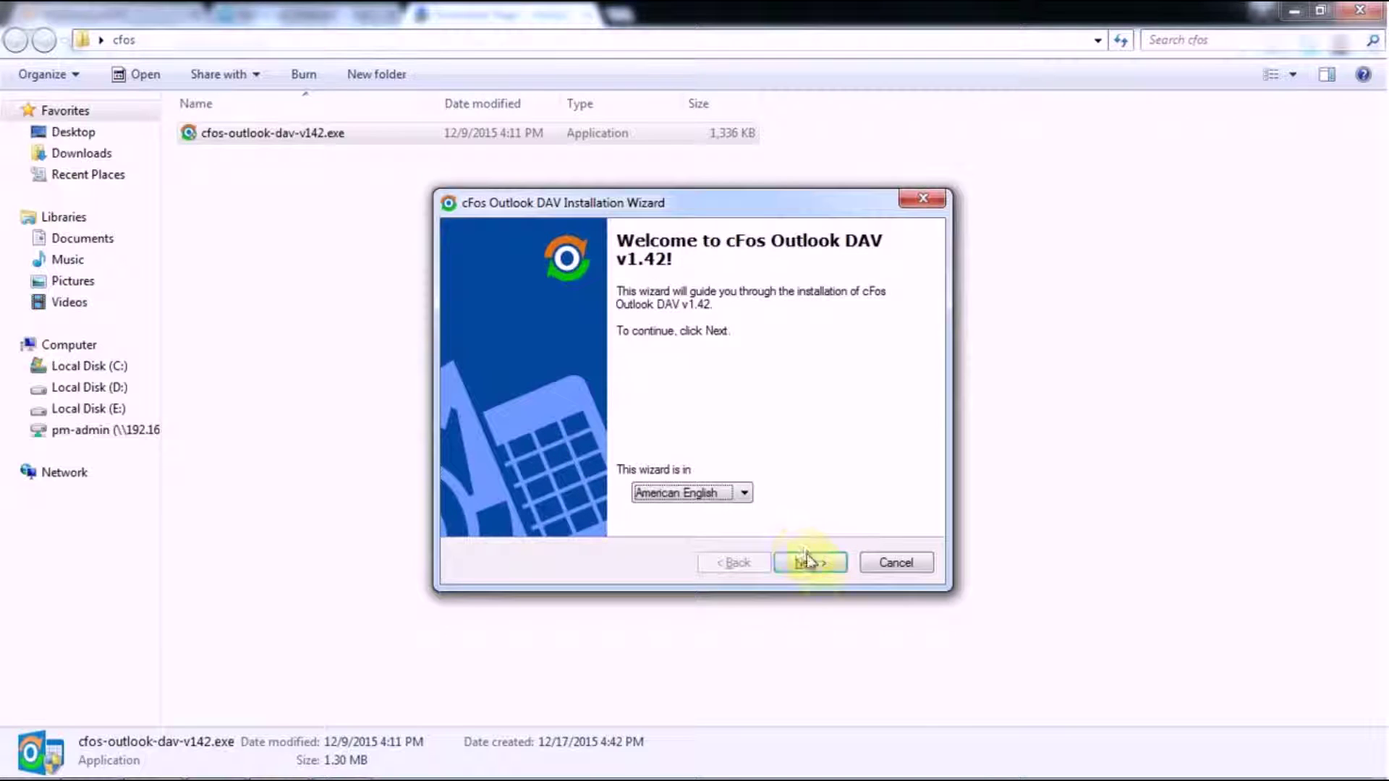
left_click(814, 563)
left_click(472, 517)
left_click(829, 562)
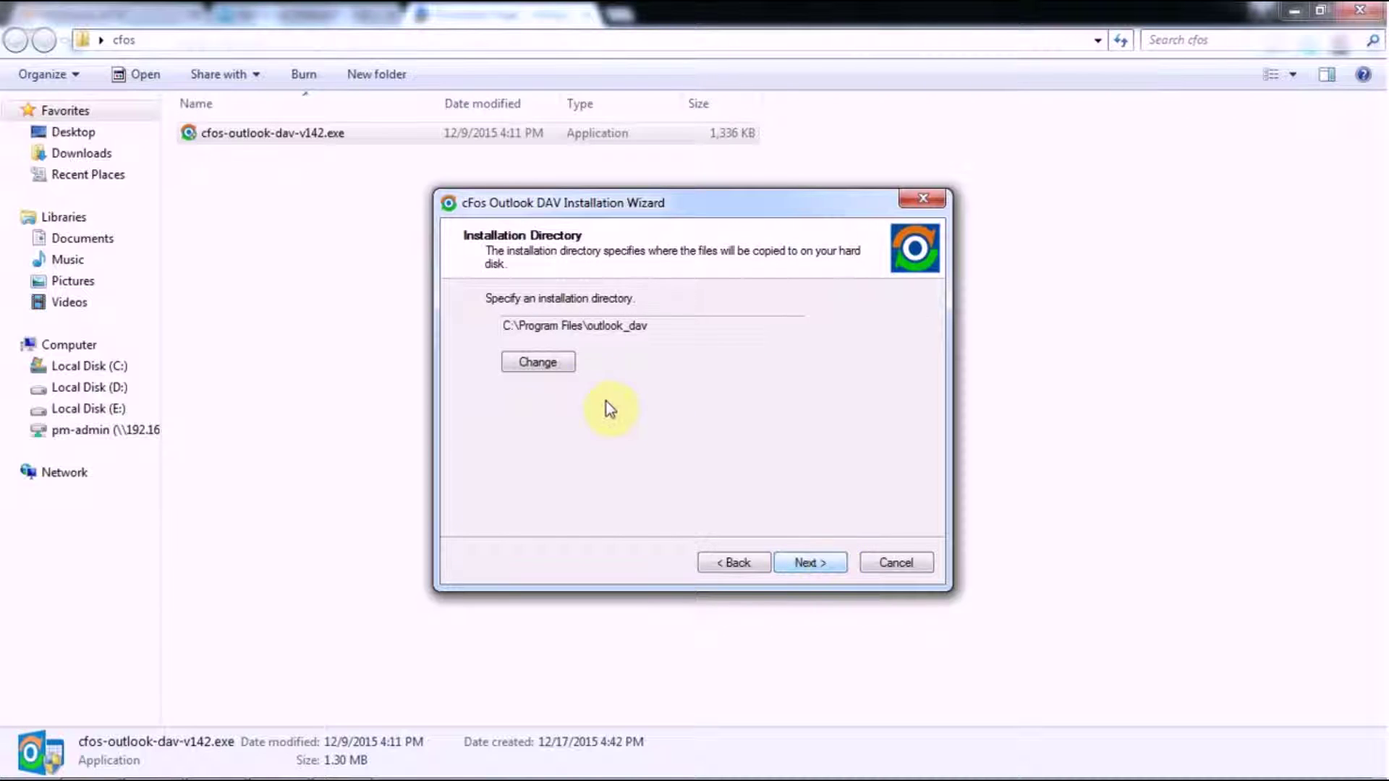
left_click(816, 567)
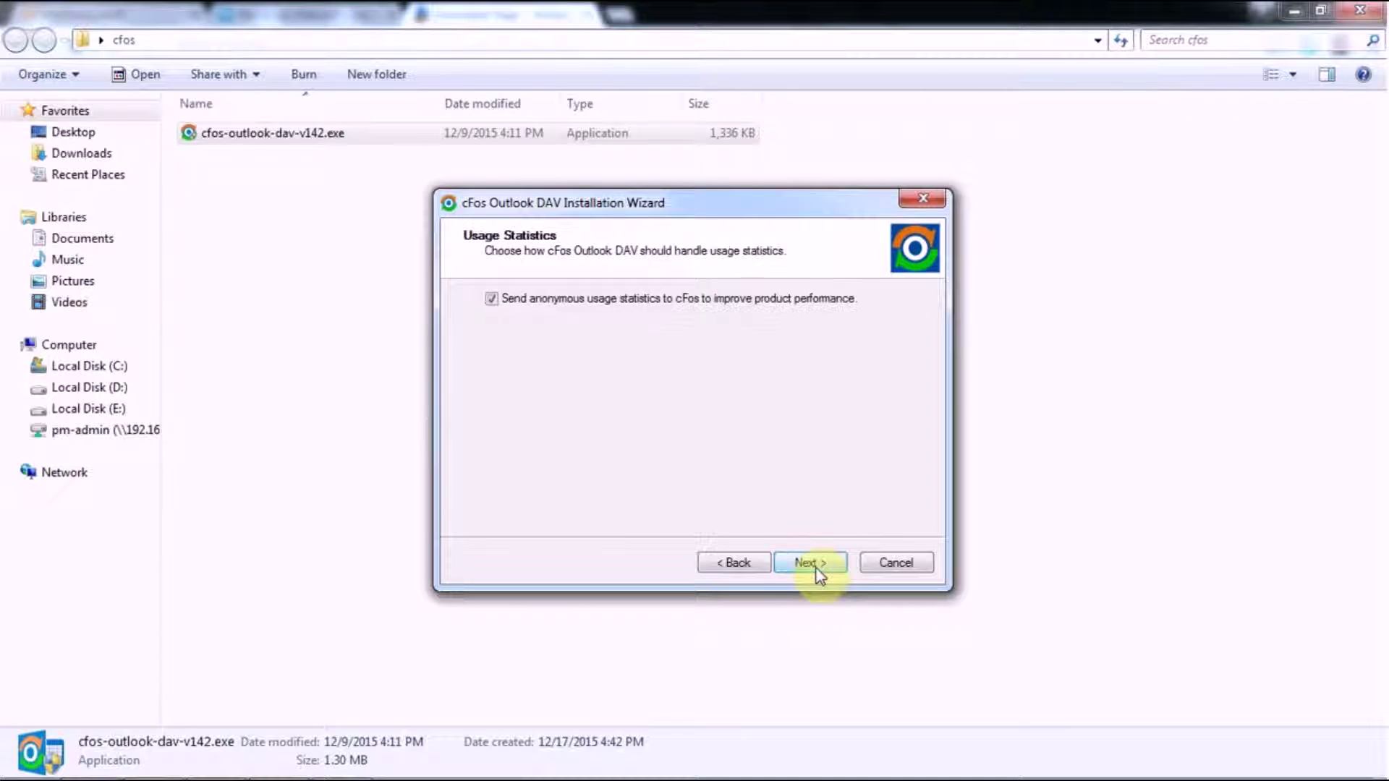
left_click(816, 568)
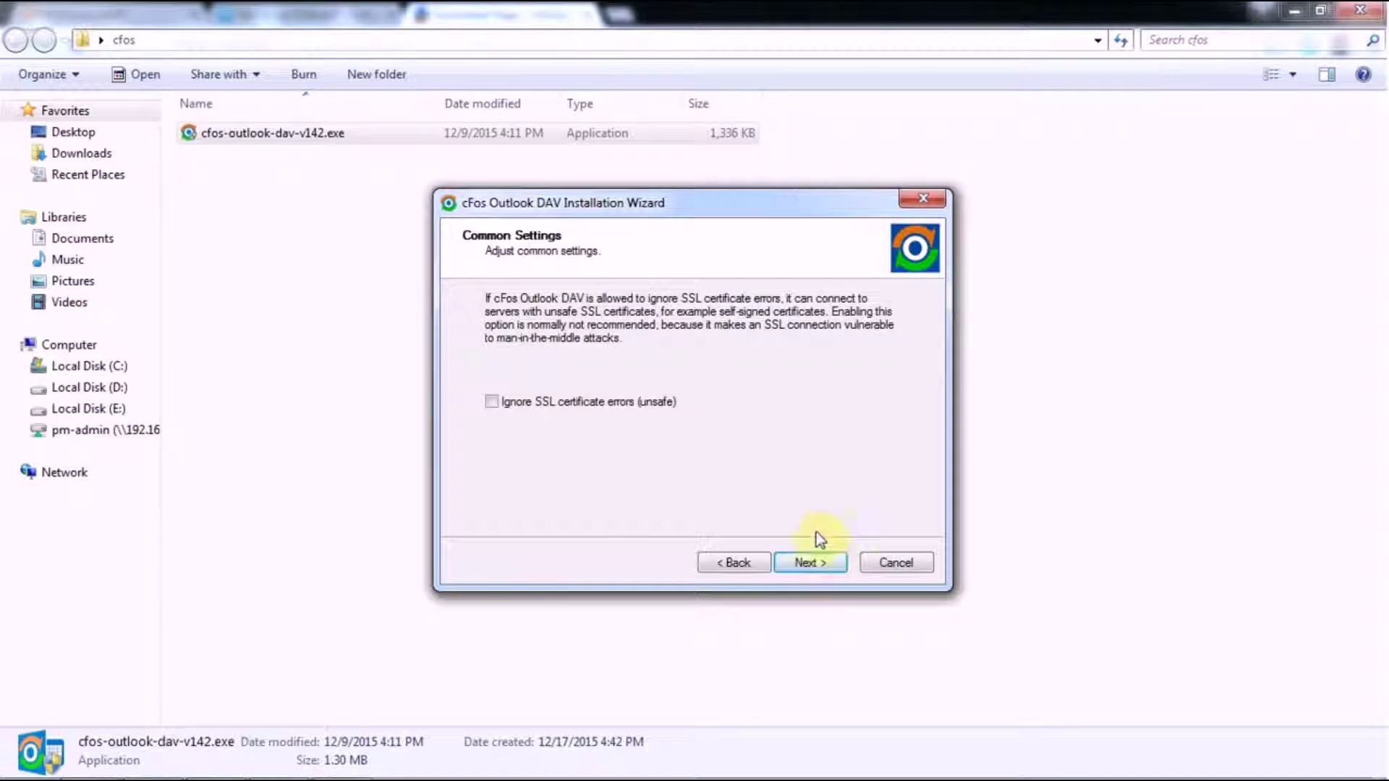
left_click(818, 562)
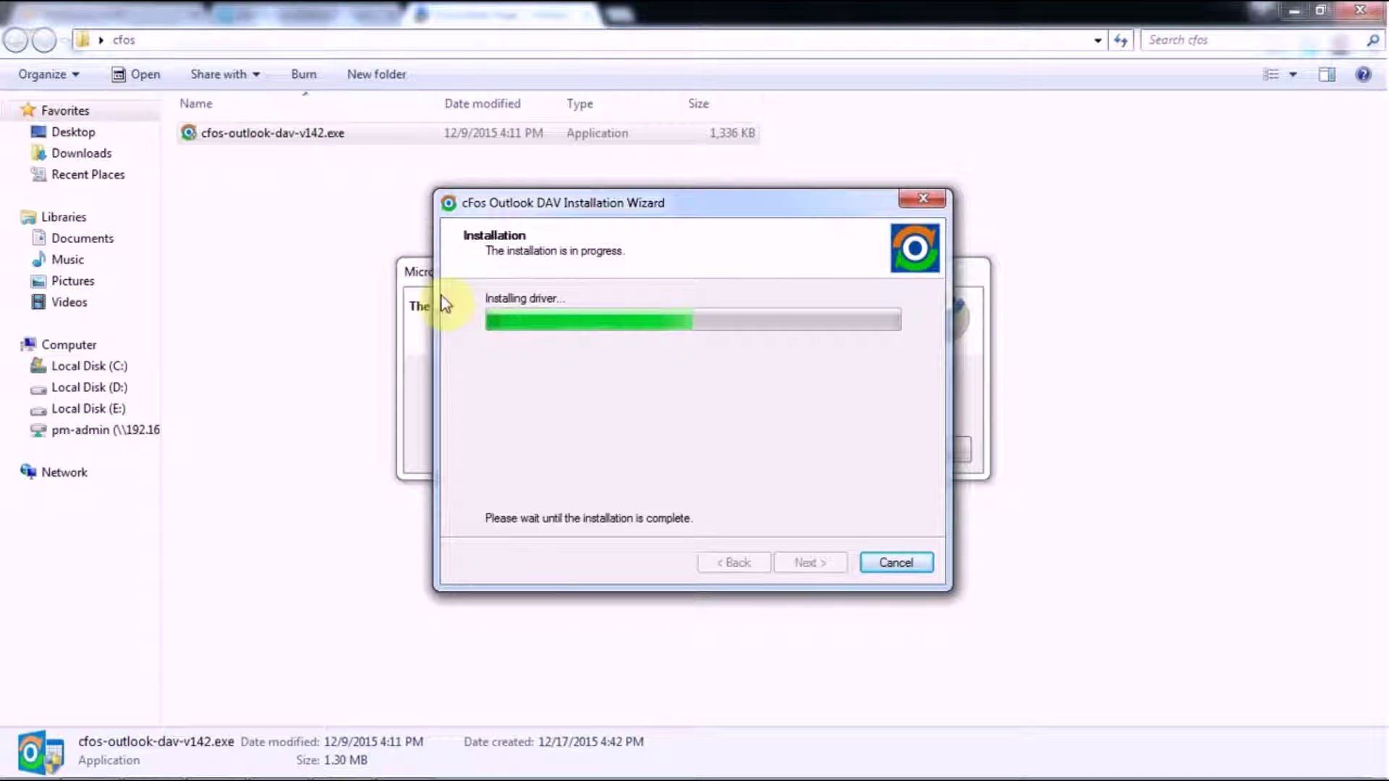
Dismiss the already-installed notice and finish the cFos Outlook DAV Installation Wizard
left_click(418, 272)
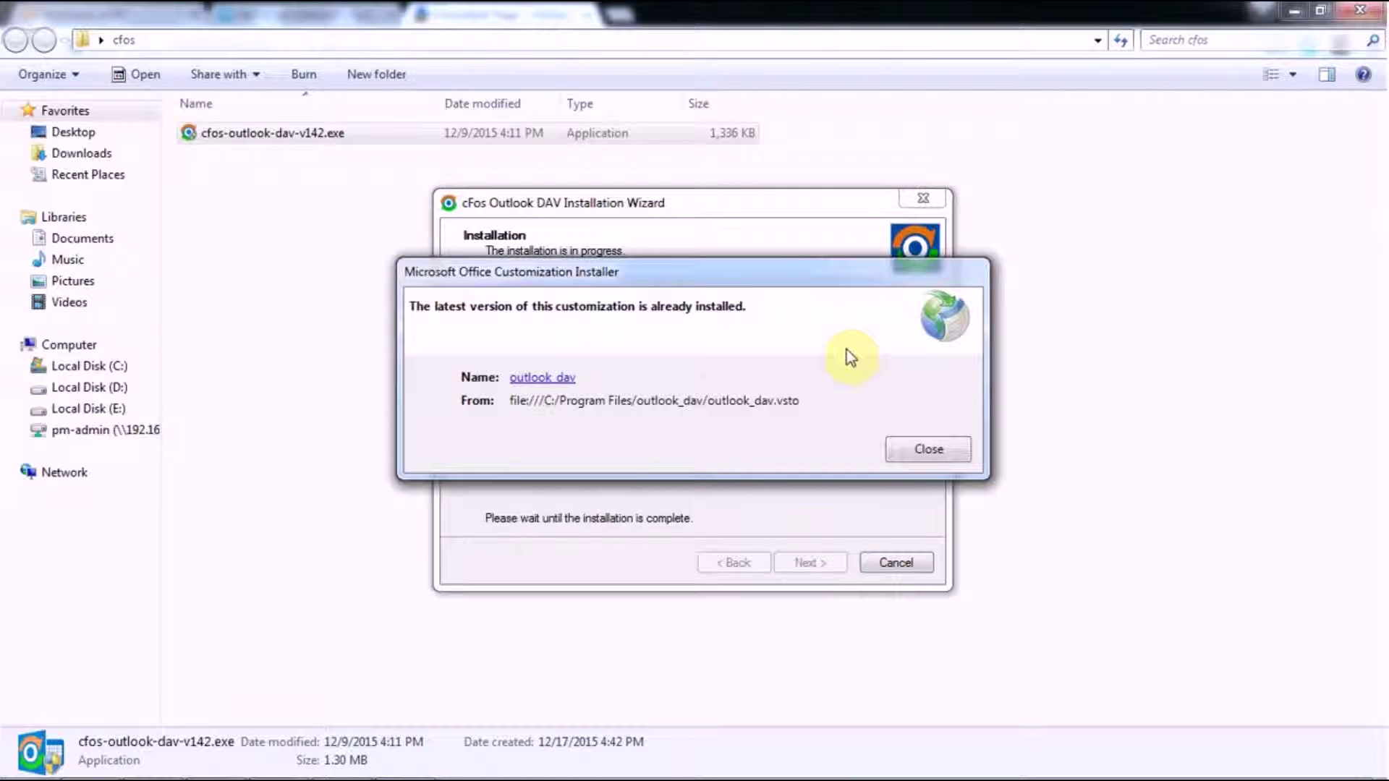
left_click(929, 452)
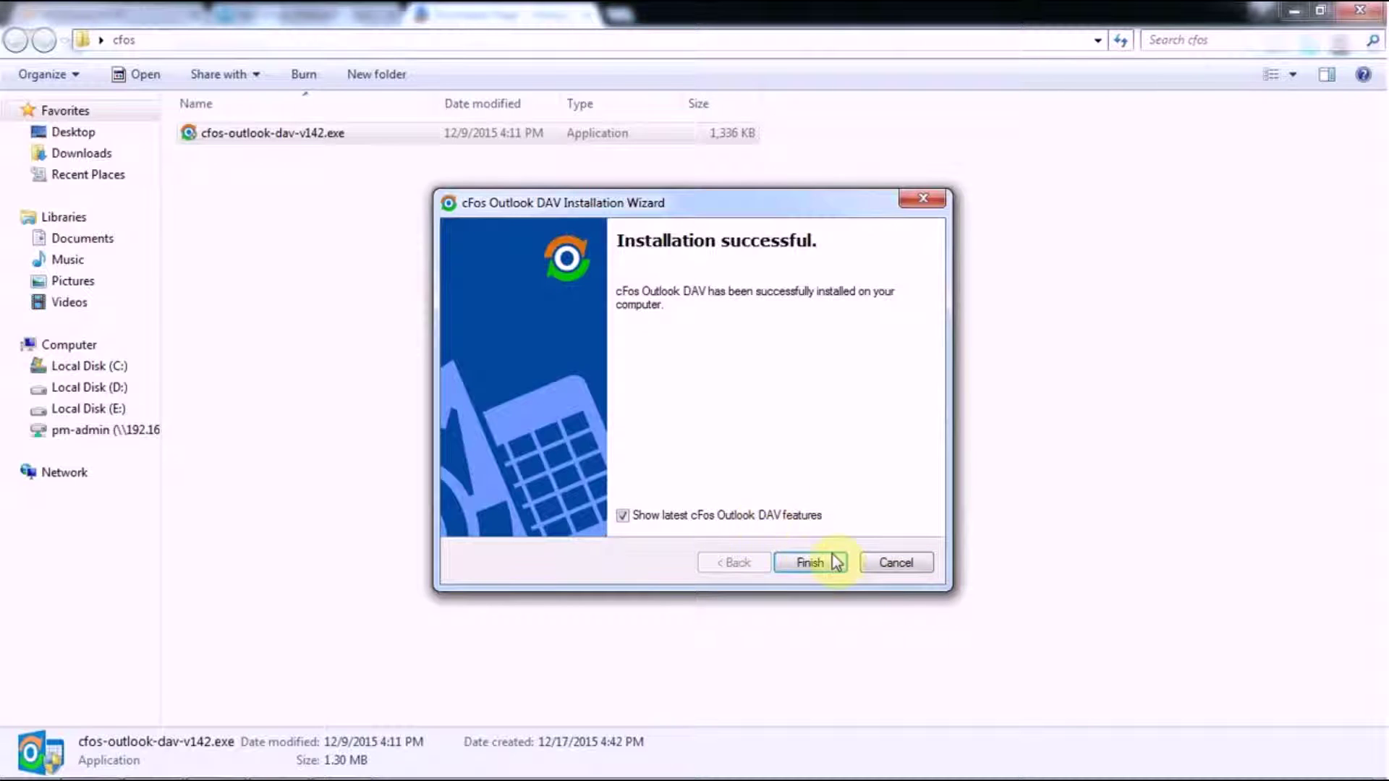
left_click(824, 563)
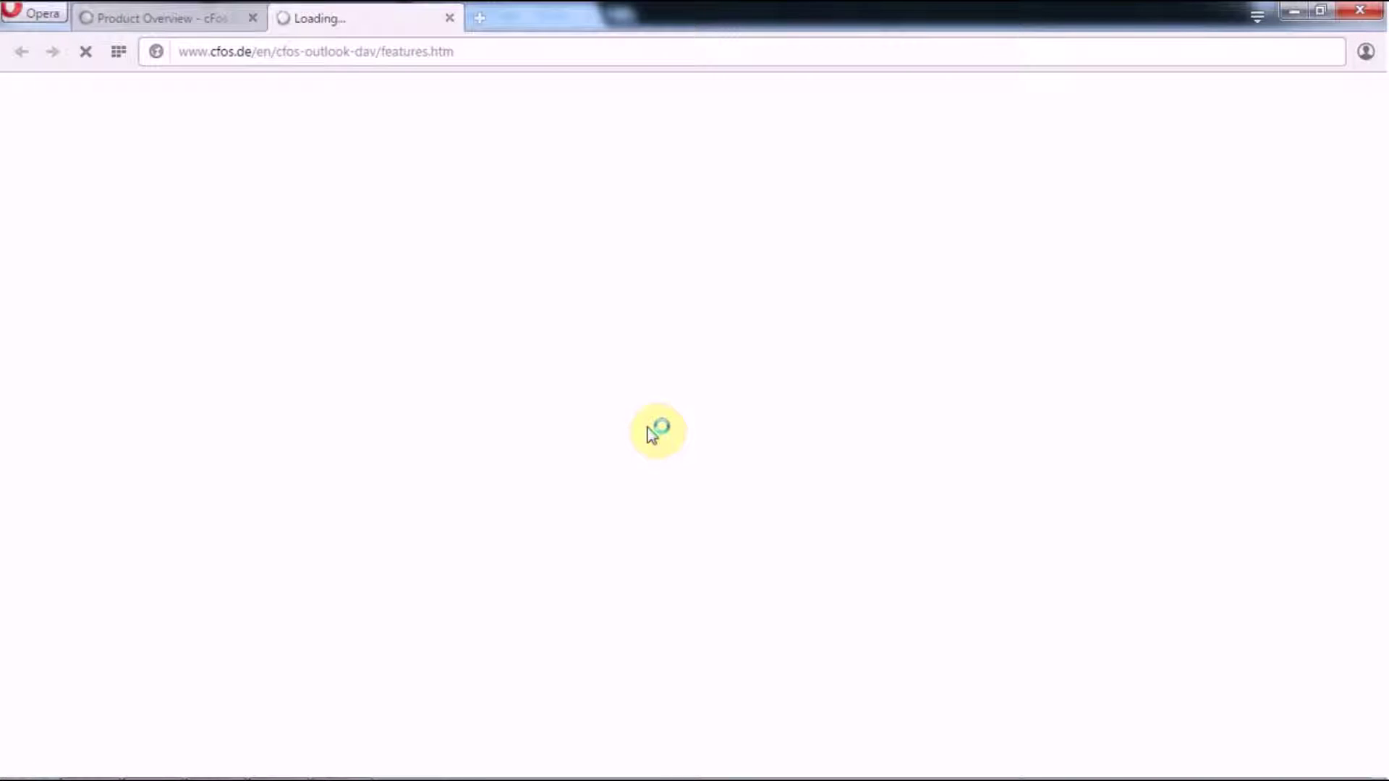
Once Opera shows the cFos Outlook DAV features page, return to the Outlook Inbox
mouse_move(481, 772)
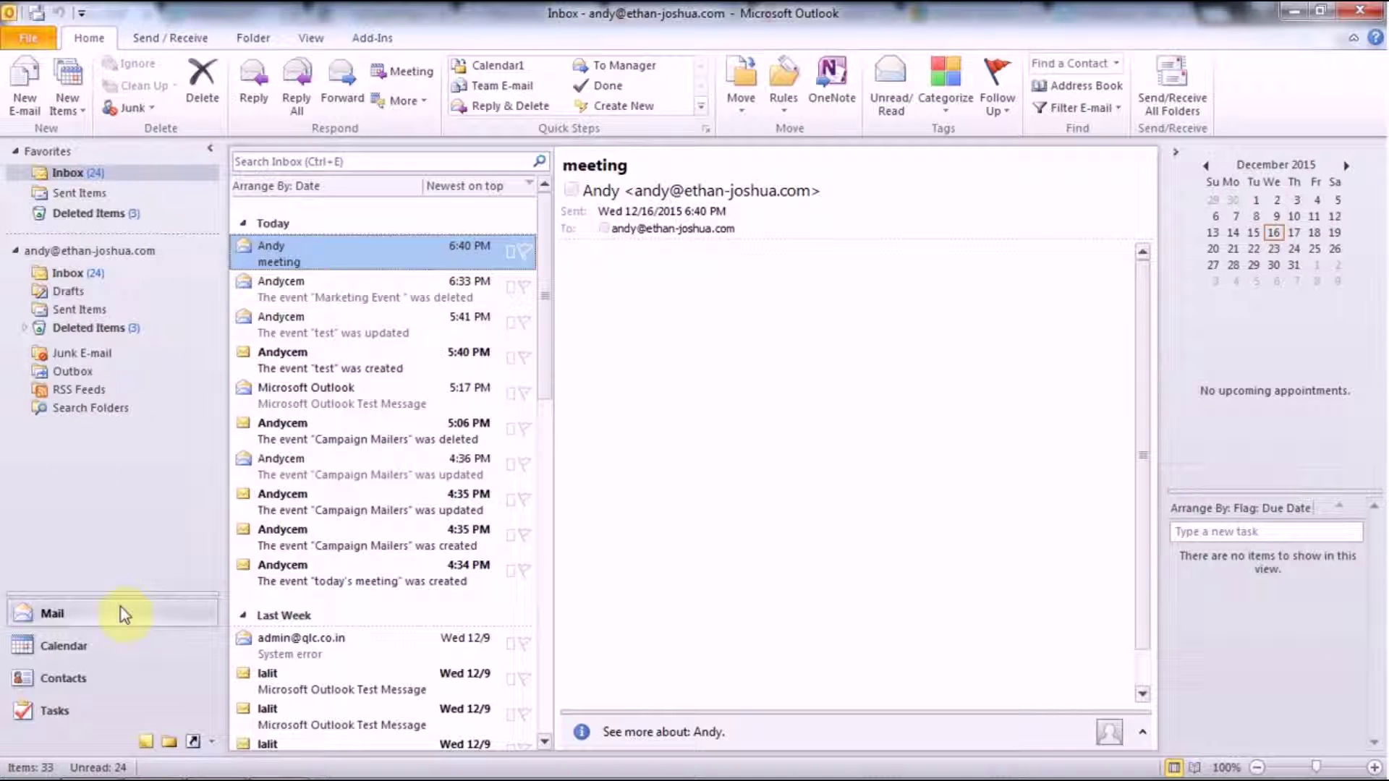
Create a Calendar Items folder named after the user directly under the mail account root
left_click(253, 38)
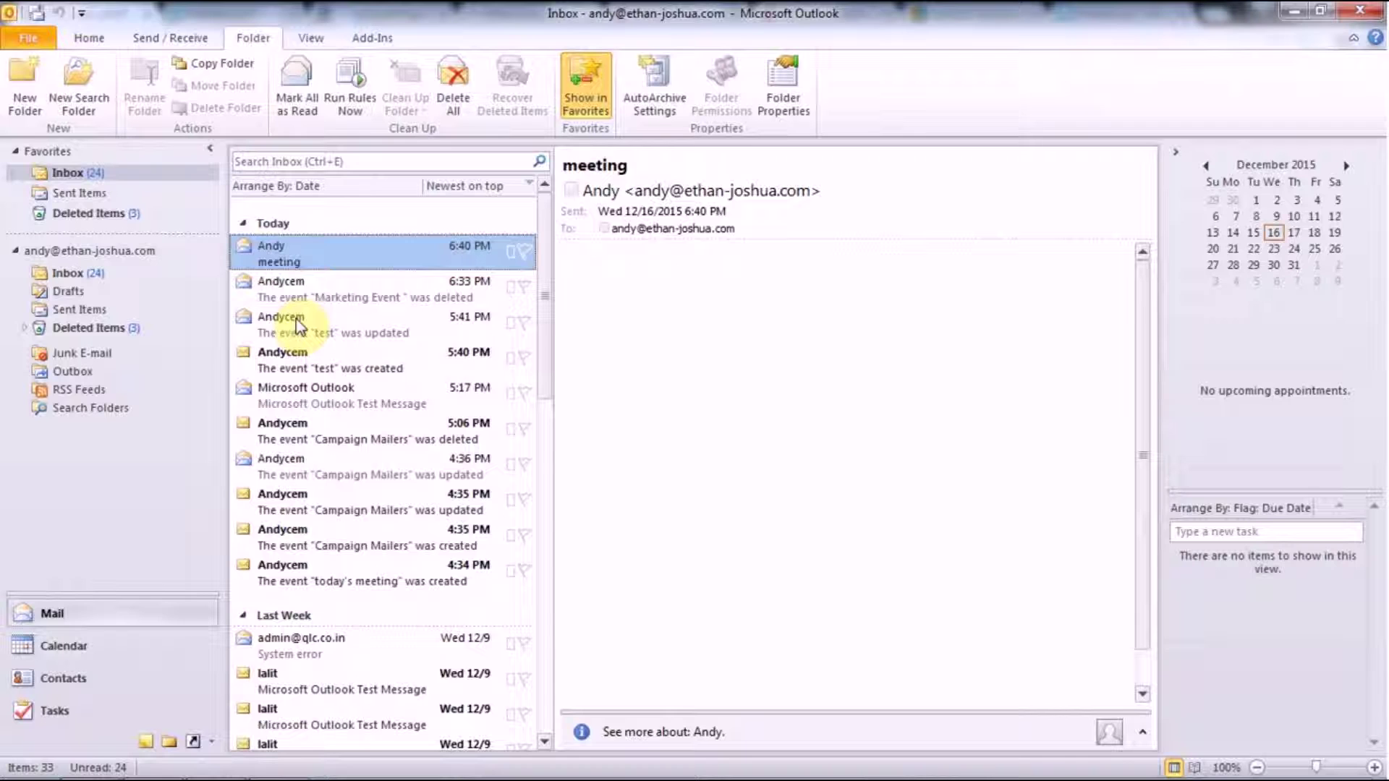
left_click(25, 83)
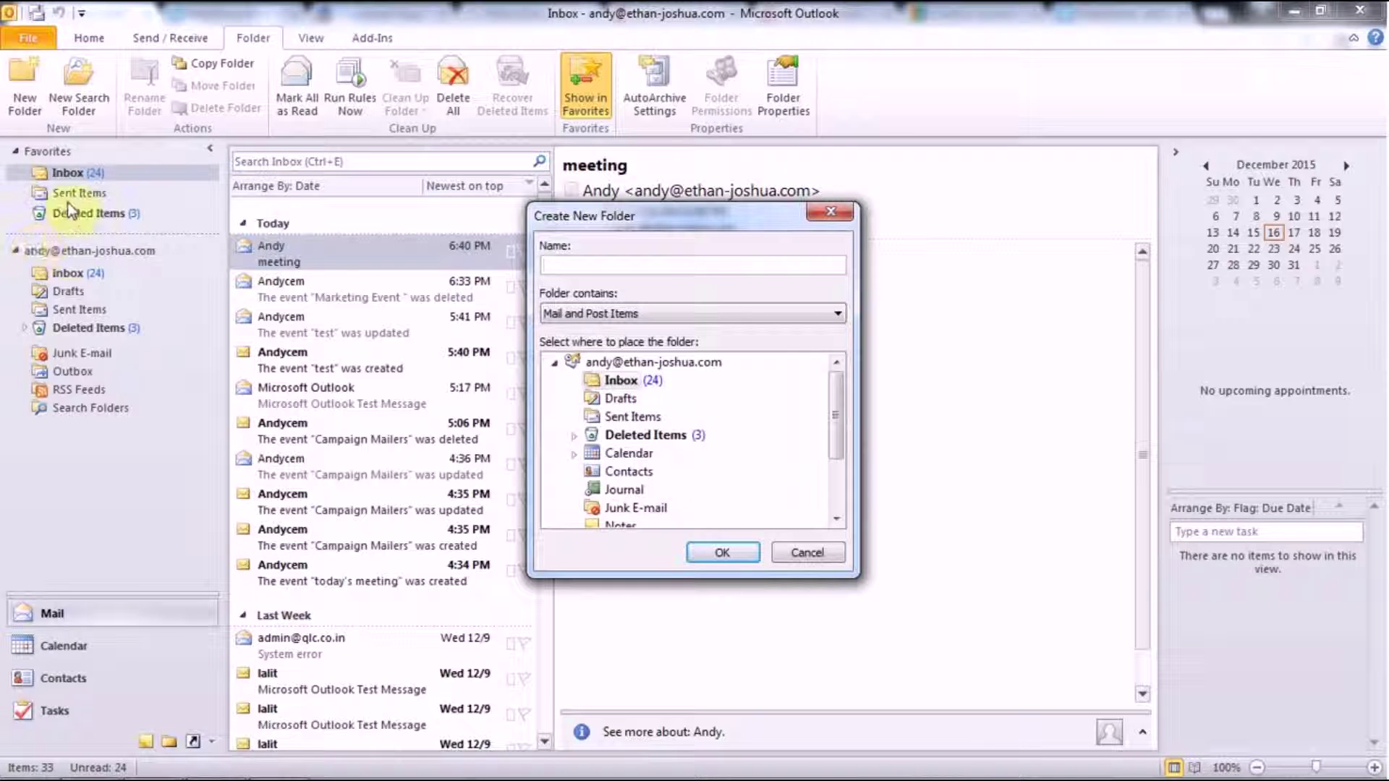
type("andy")
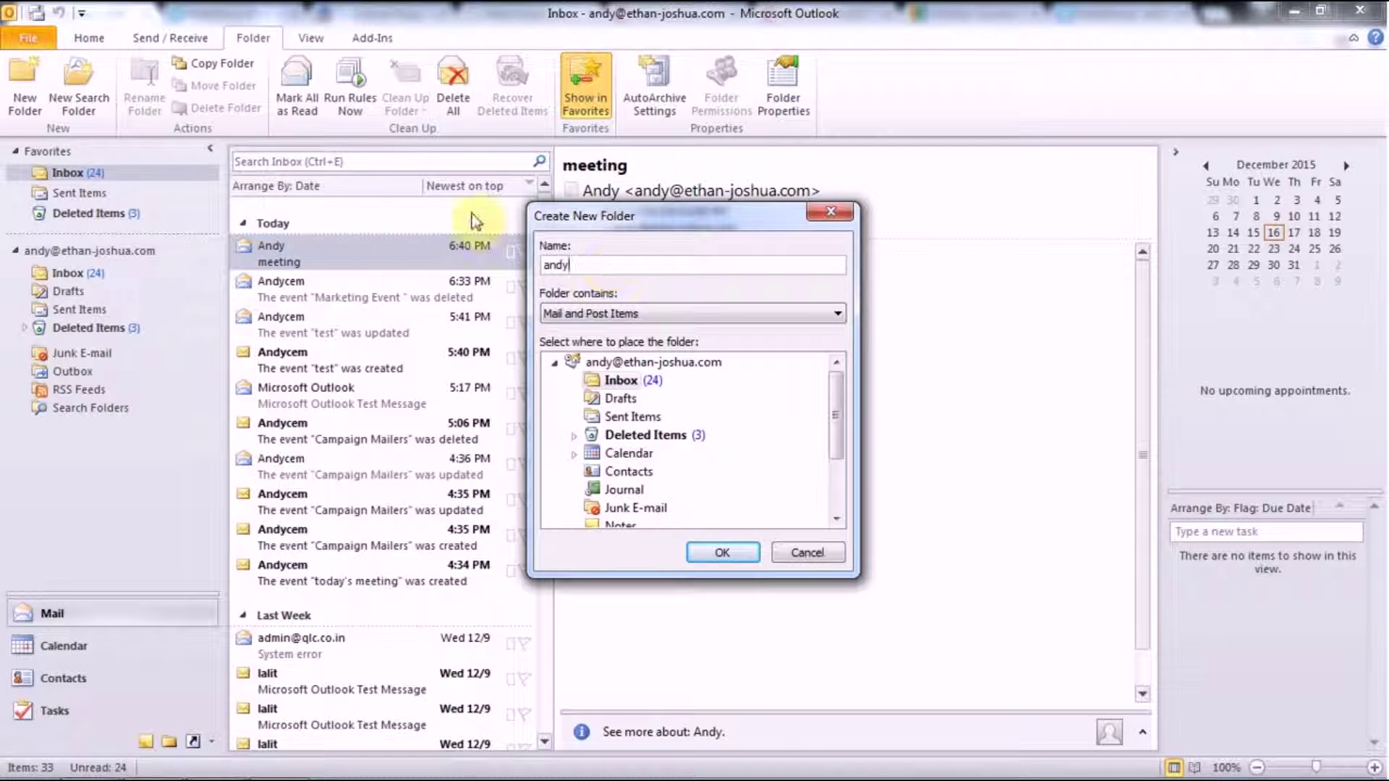
left_click(631, 316)
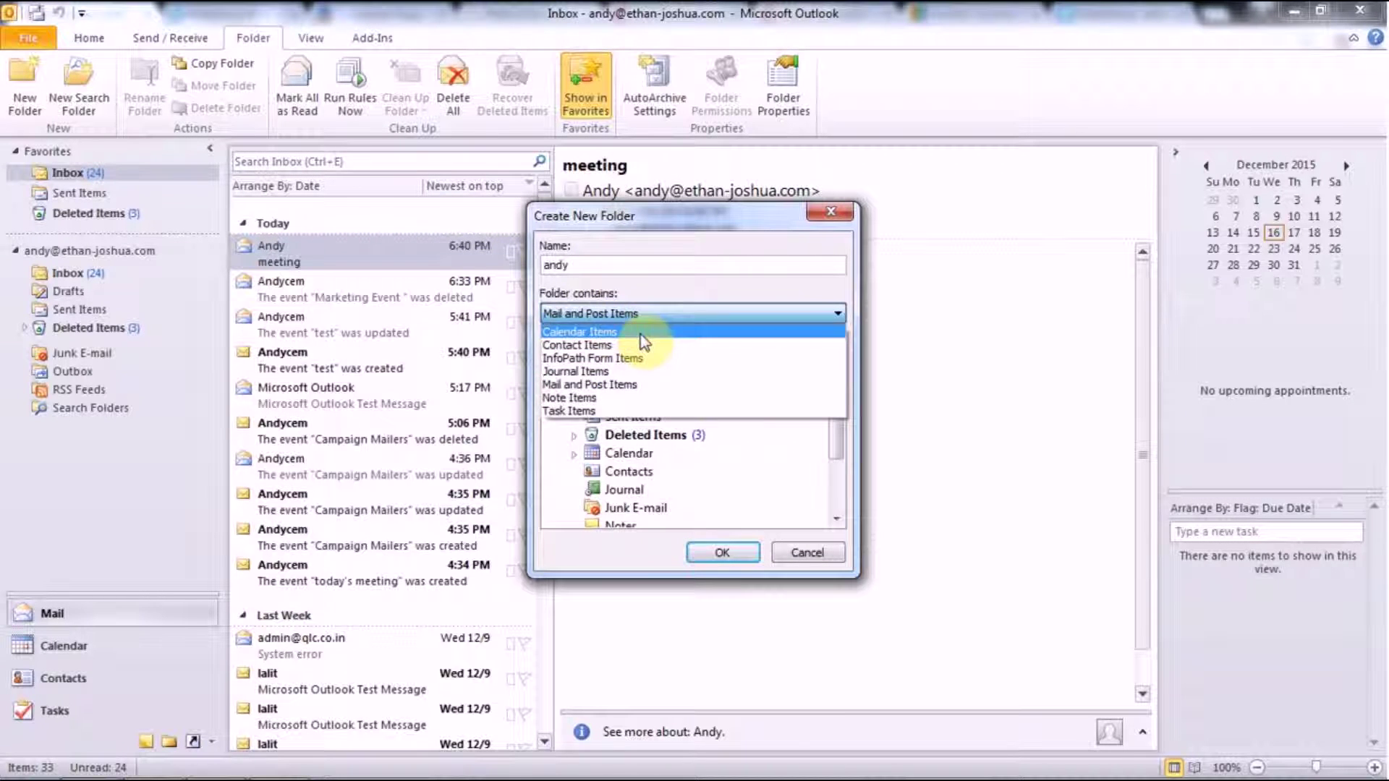
left_click(637, 332)
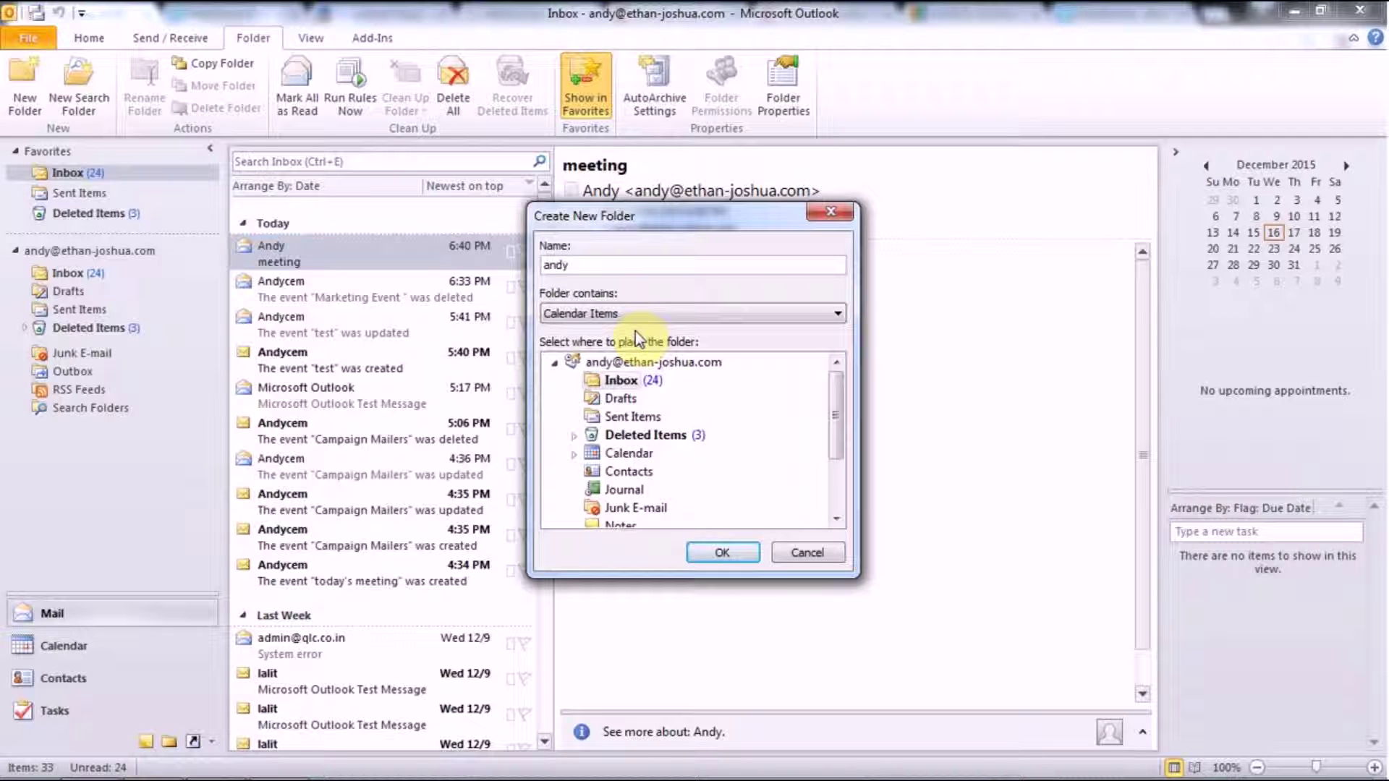
left_click(662, 361)
left_click(724, 556)
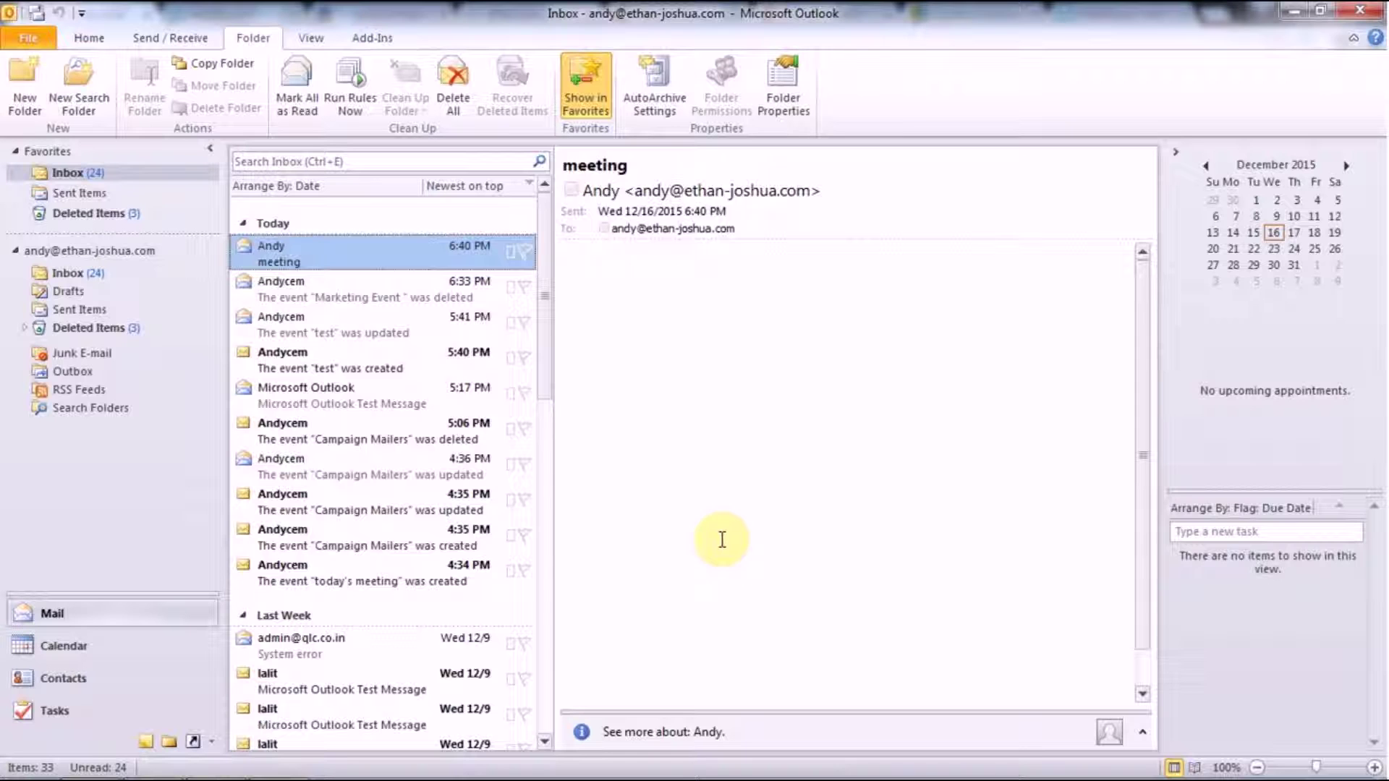
In Calendar view, show only the user's new calendar and enable CalDAV sync on it
left_click(72, 646)
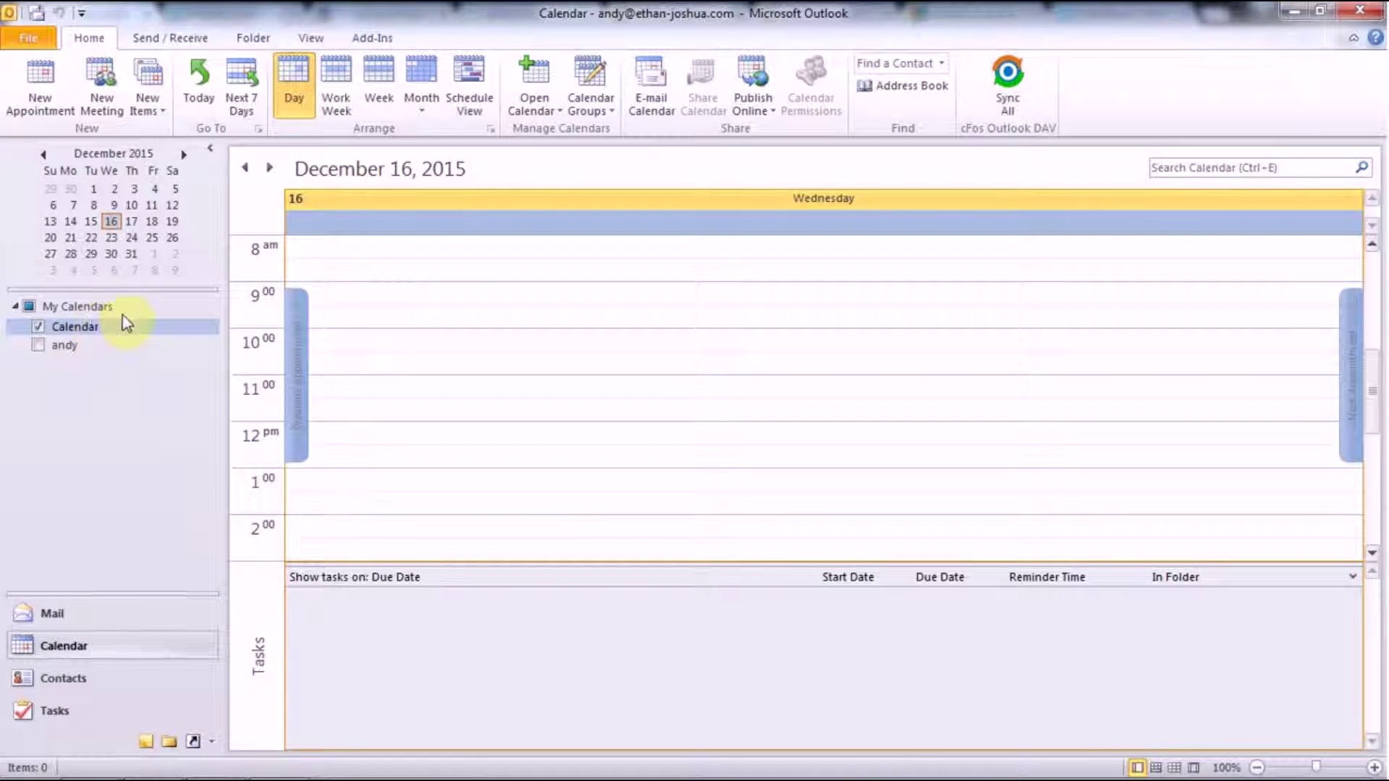
left_click(70, 351)
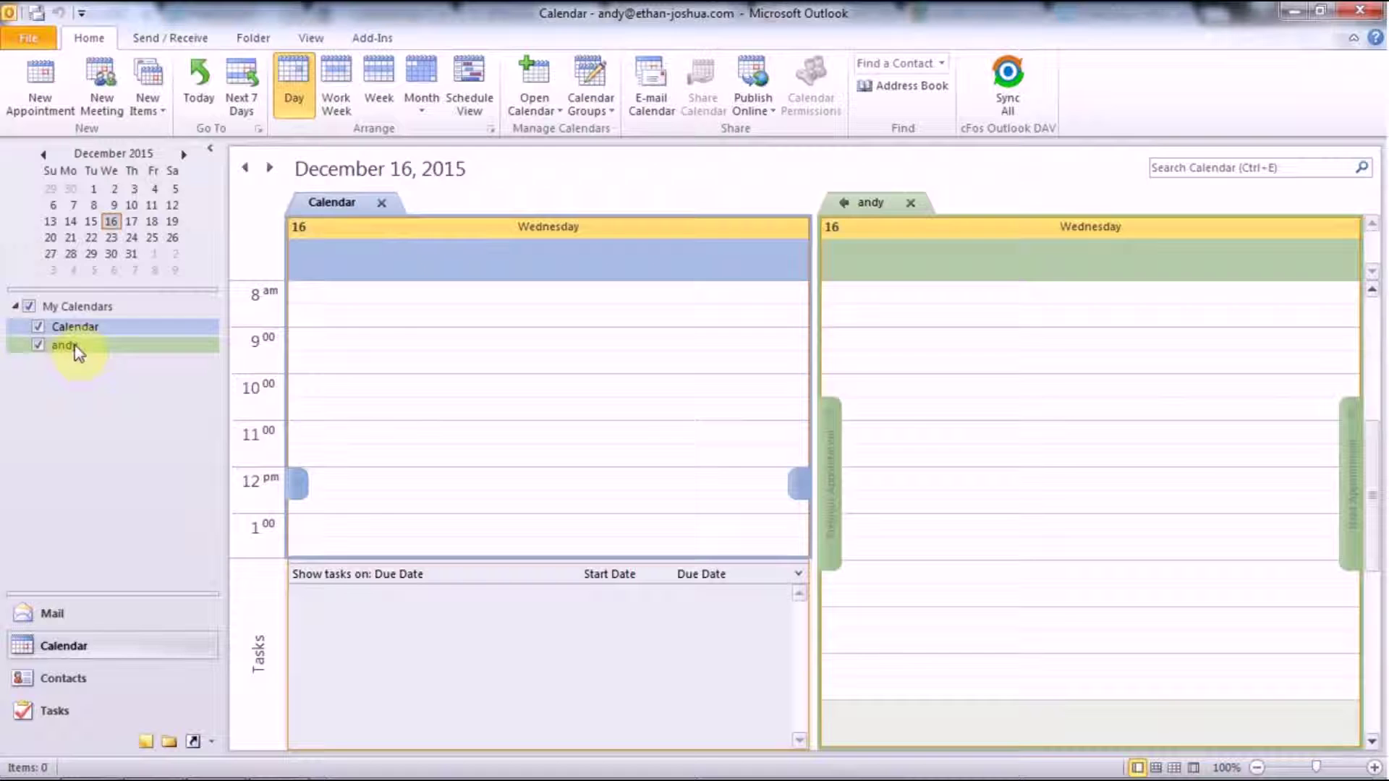
left_click(40, 328)
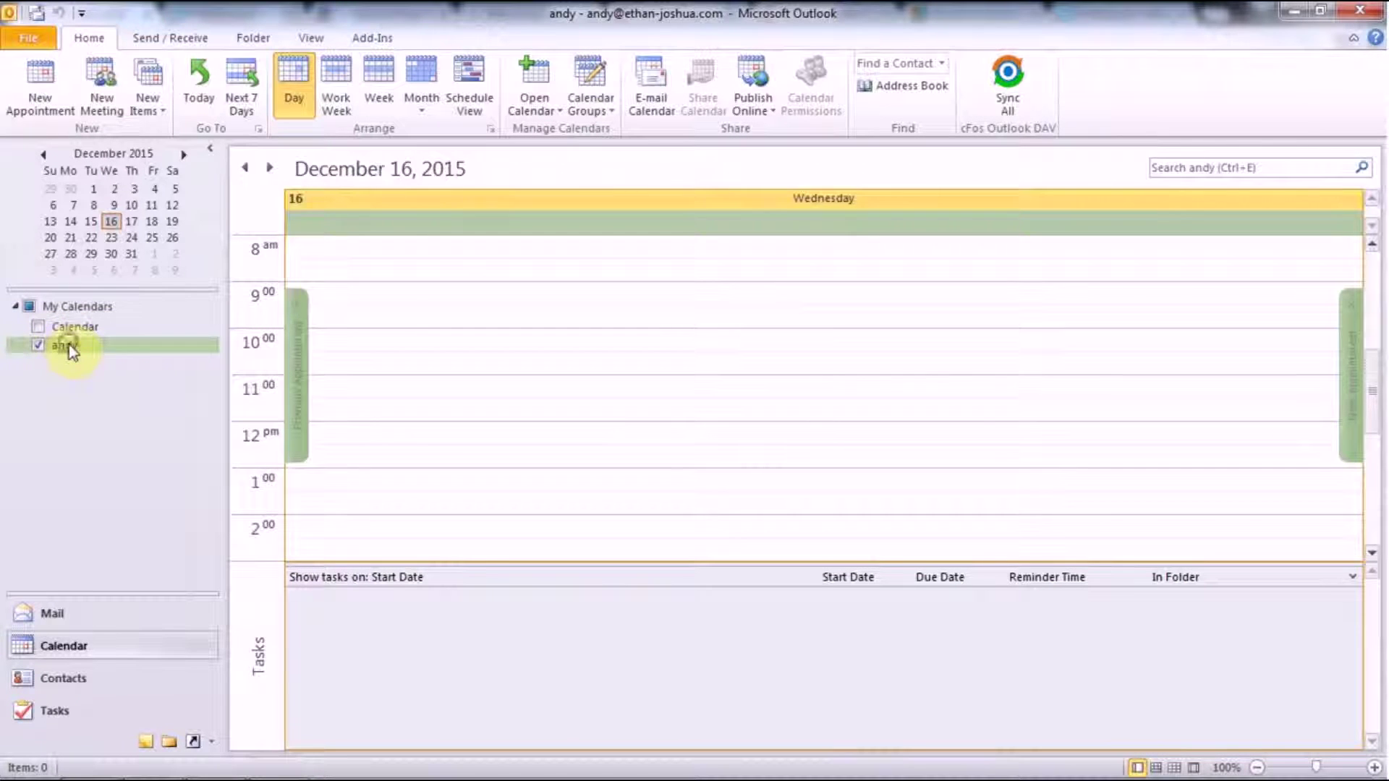
right_click(68, 344)
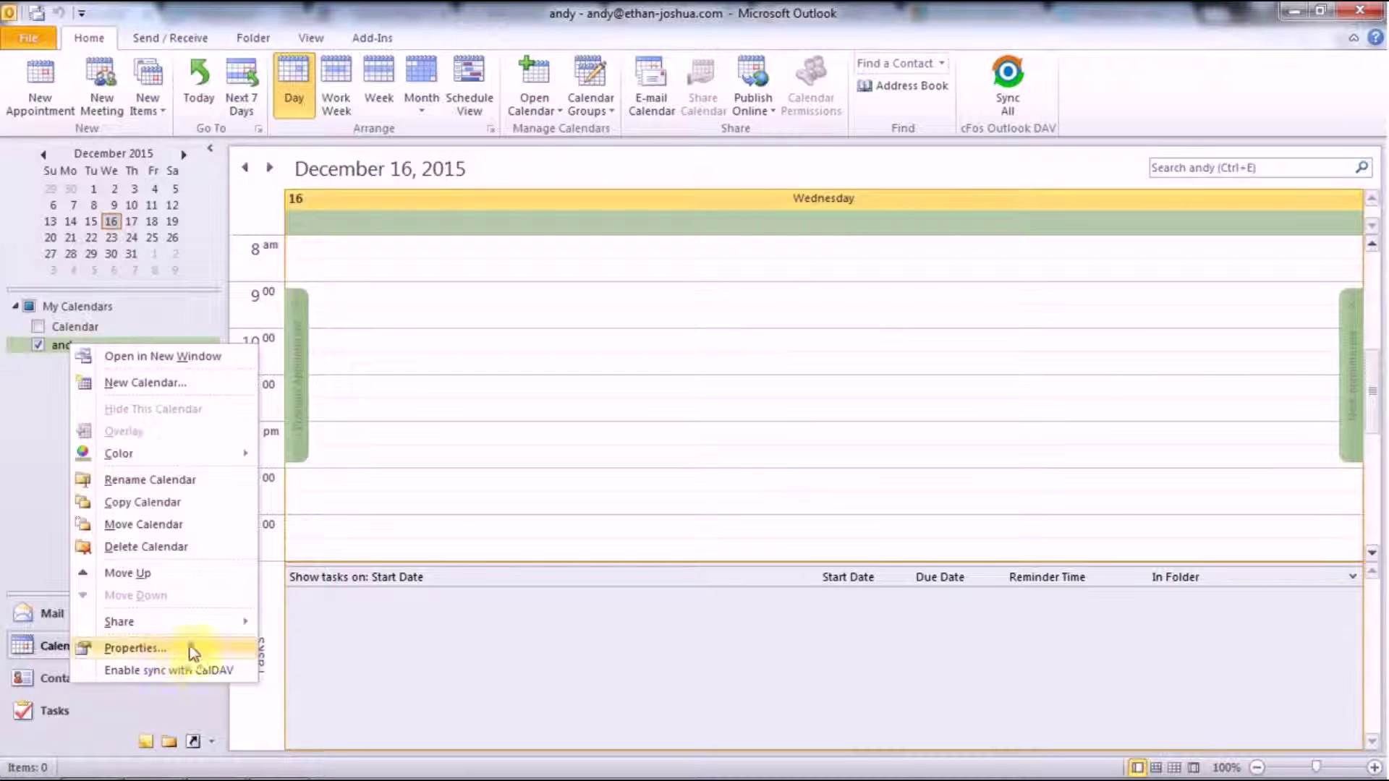
left_click(195, 670)
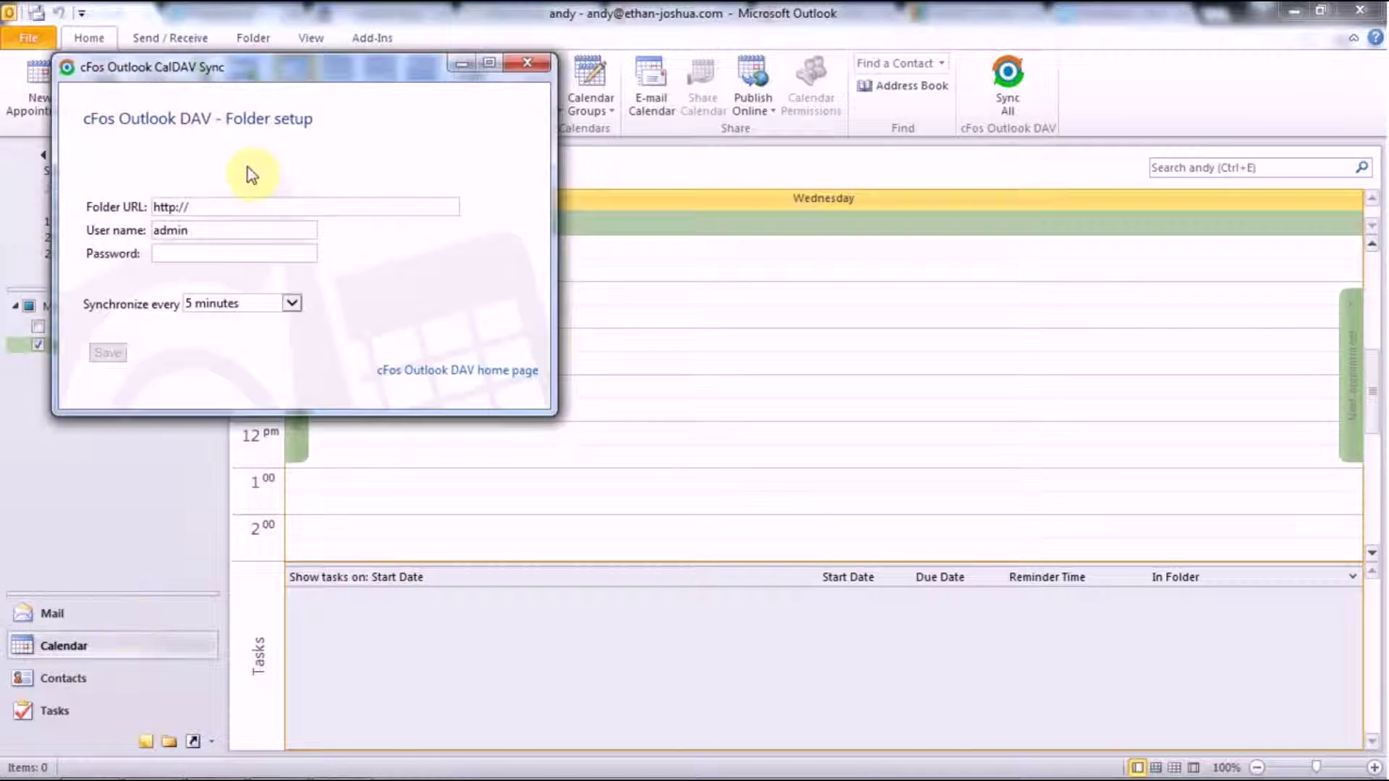
left_click(246, 204)
type("cal.qlc.co.in/")
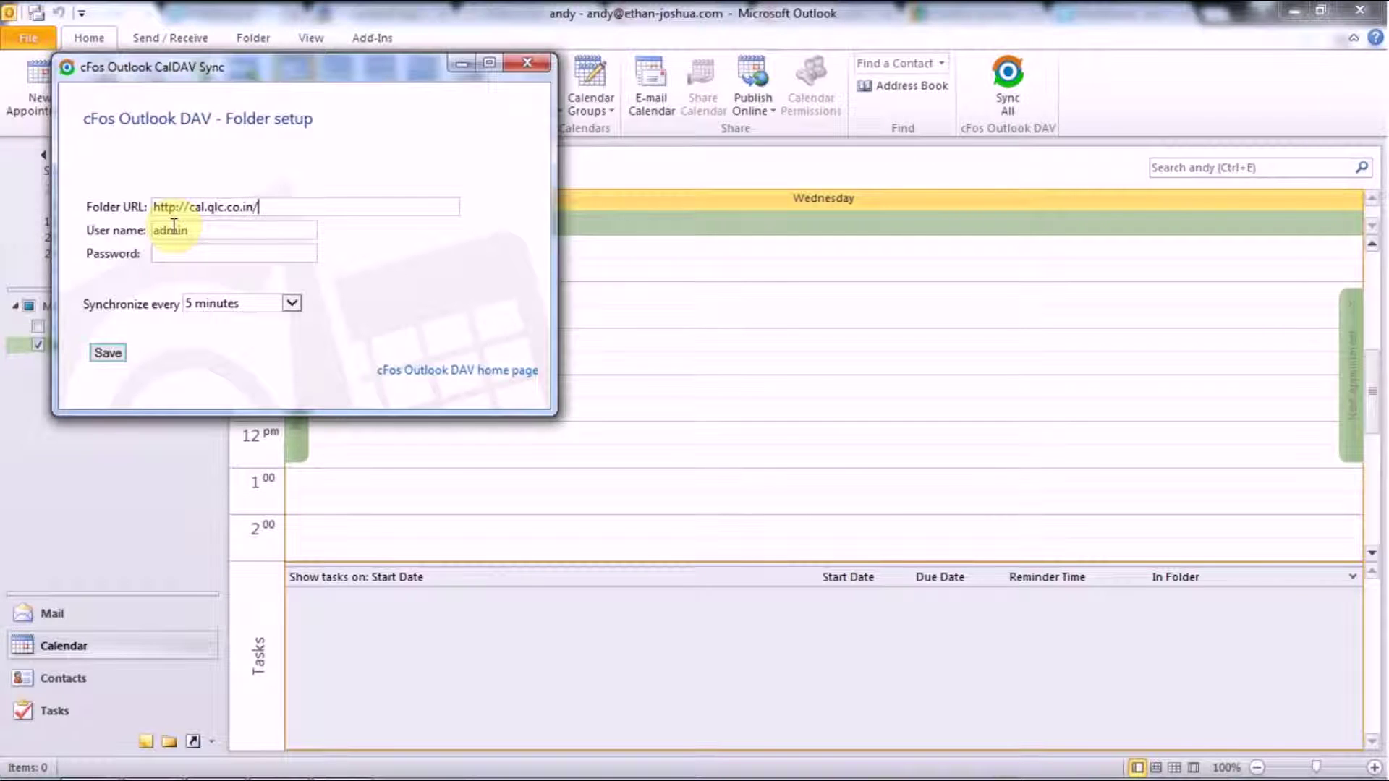
type("SOG")
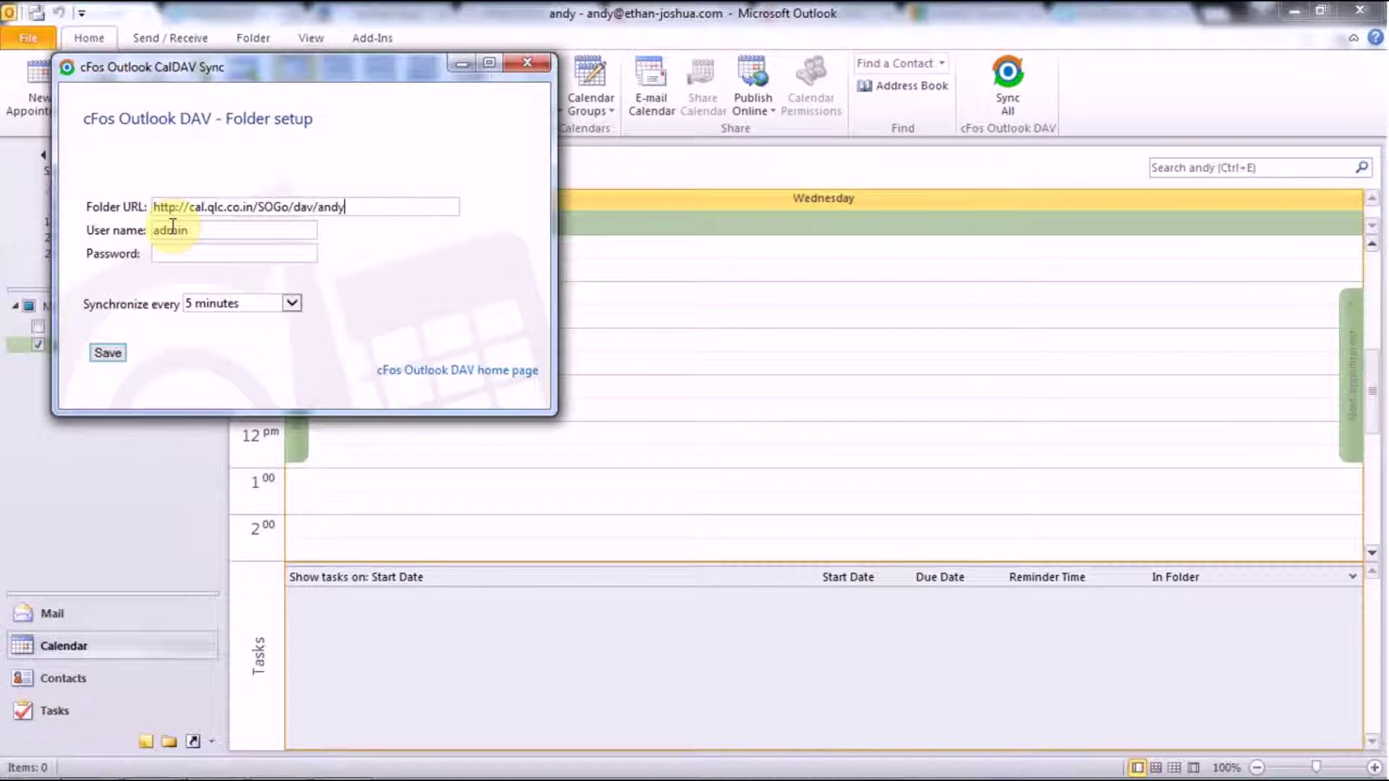
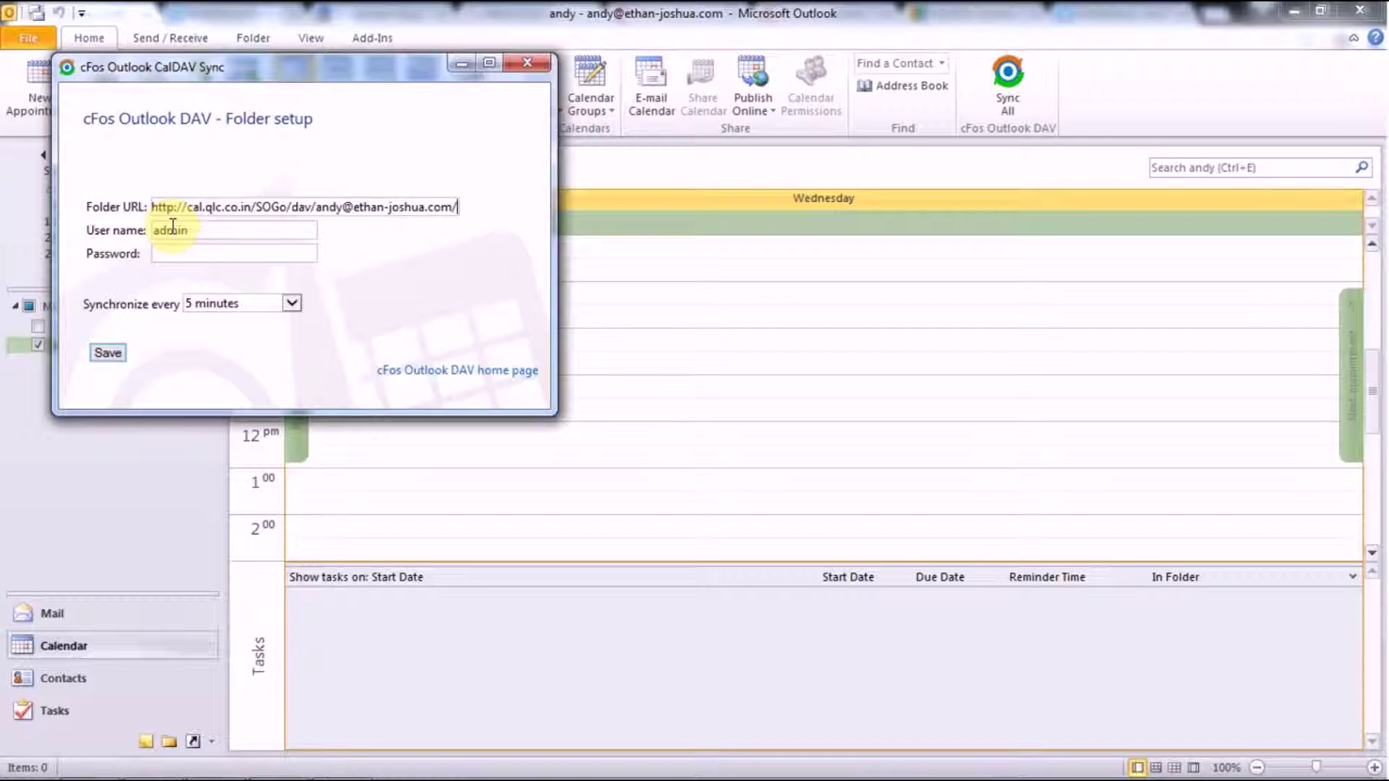
type("C")
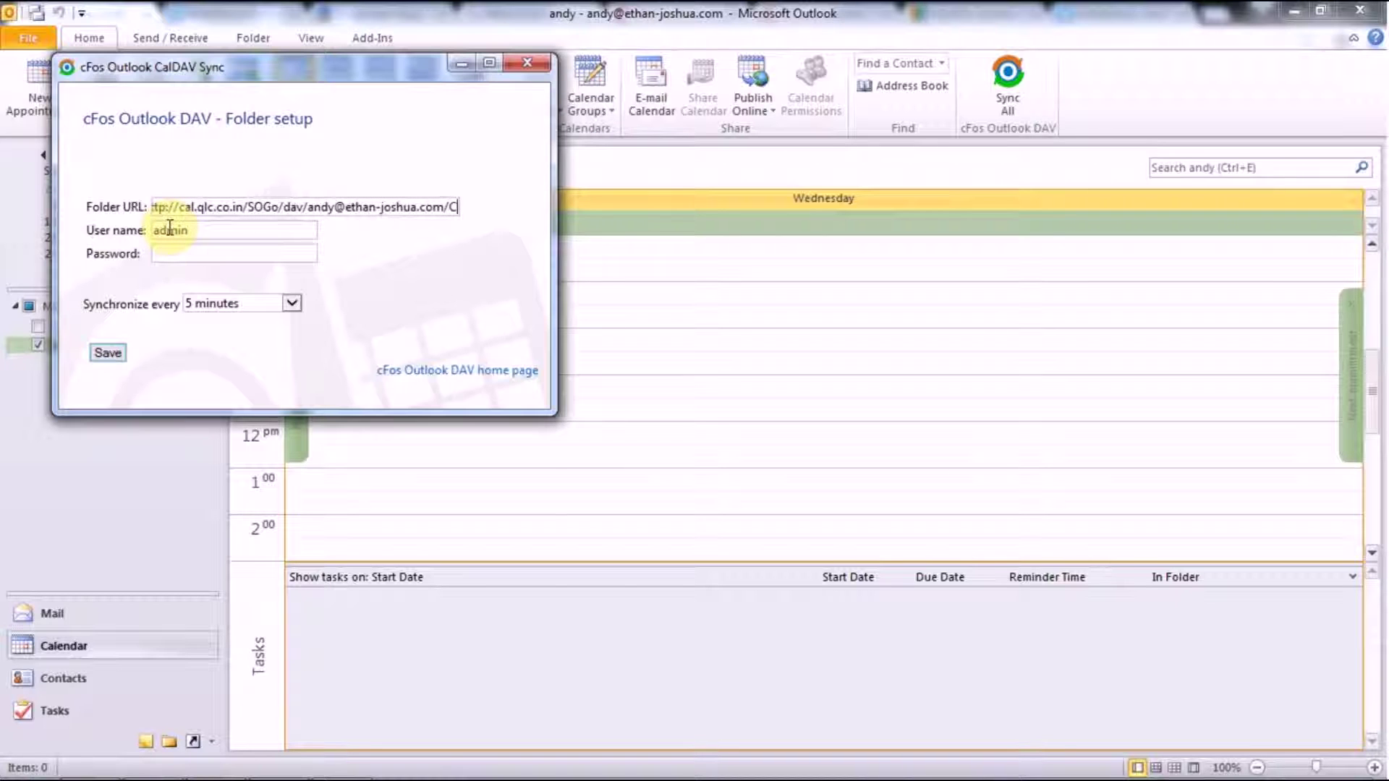
type("al")
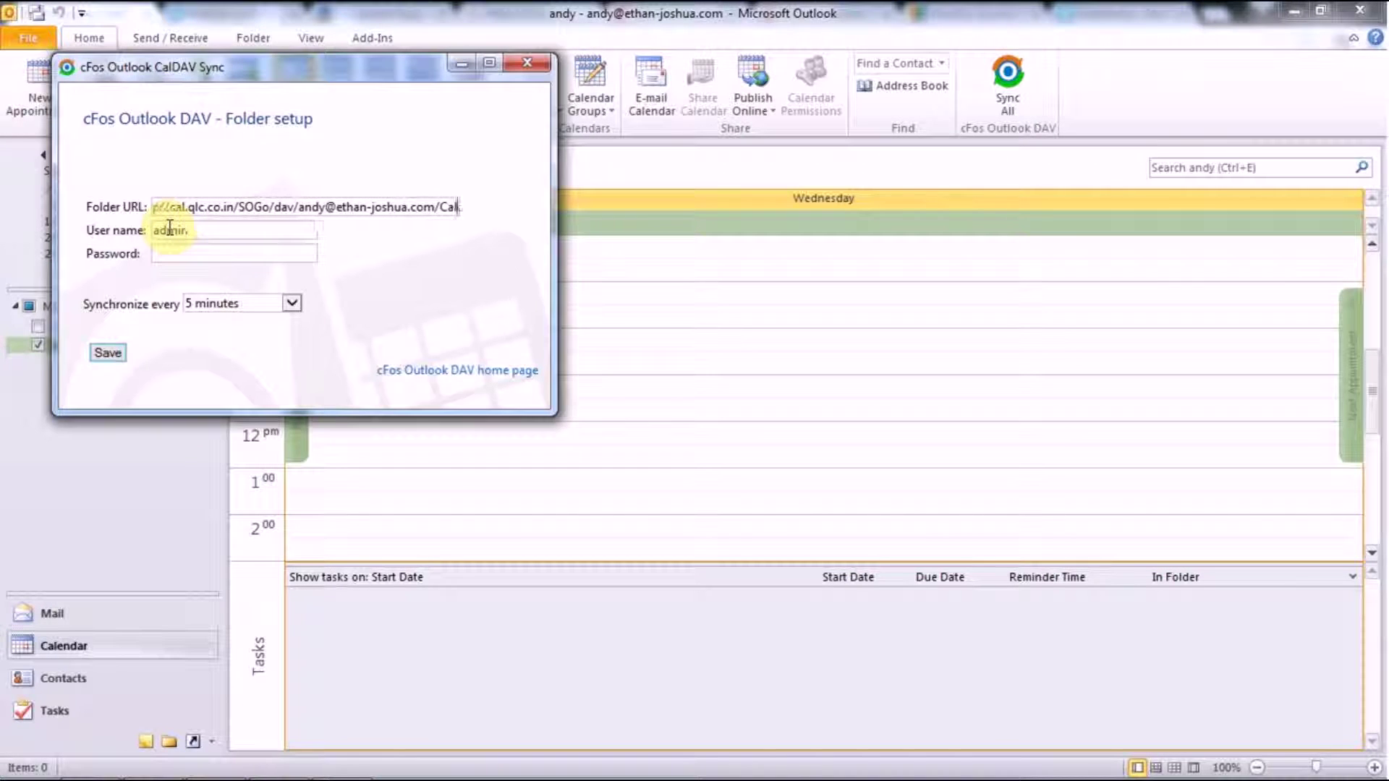
type("endar")
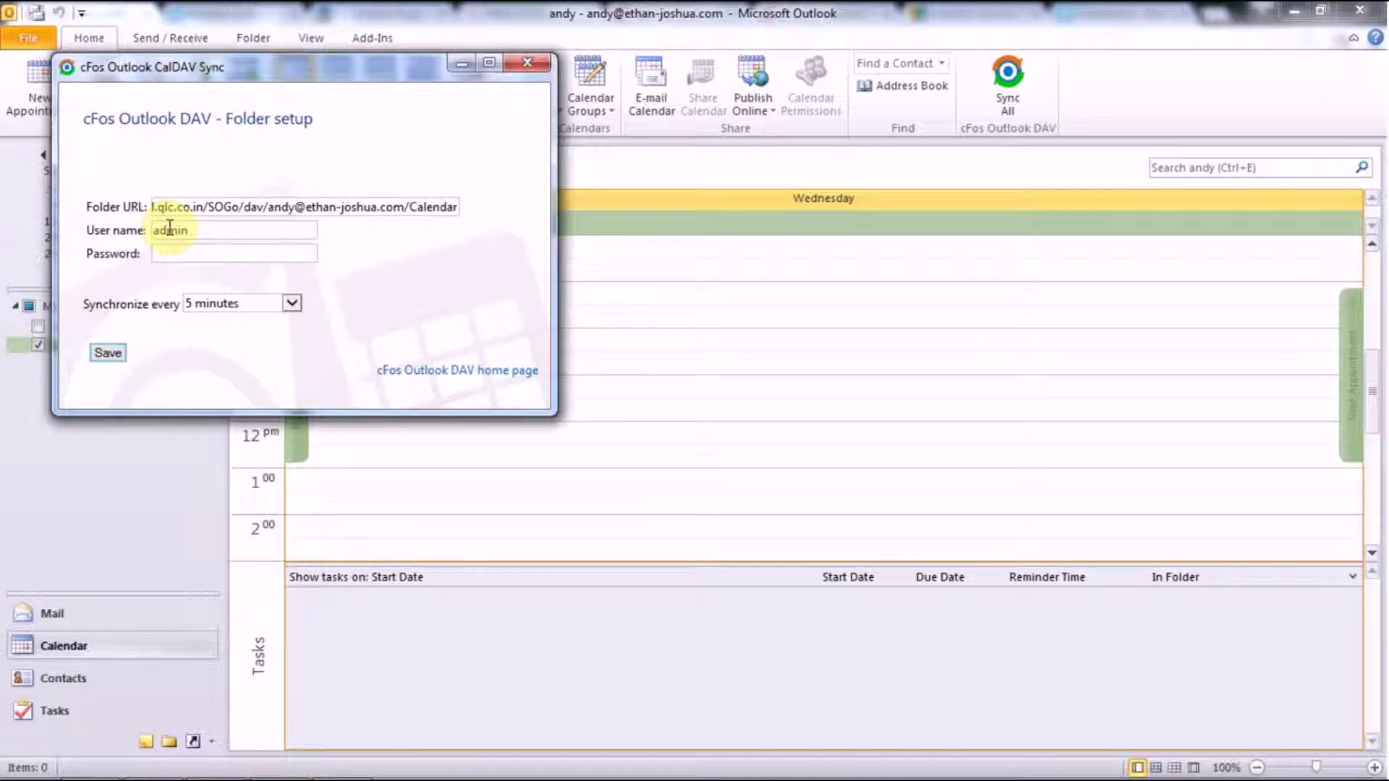
type("/per")
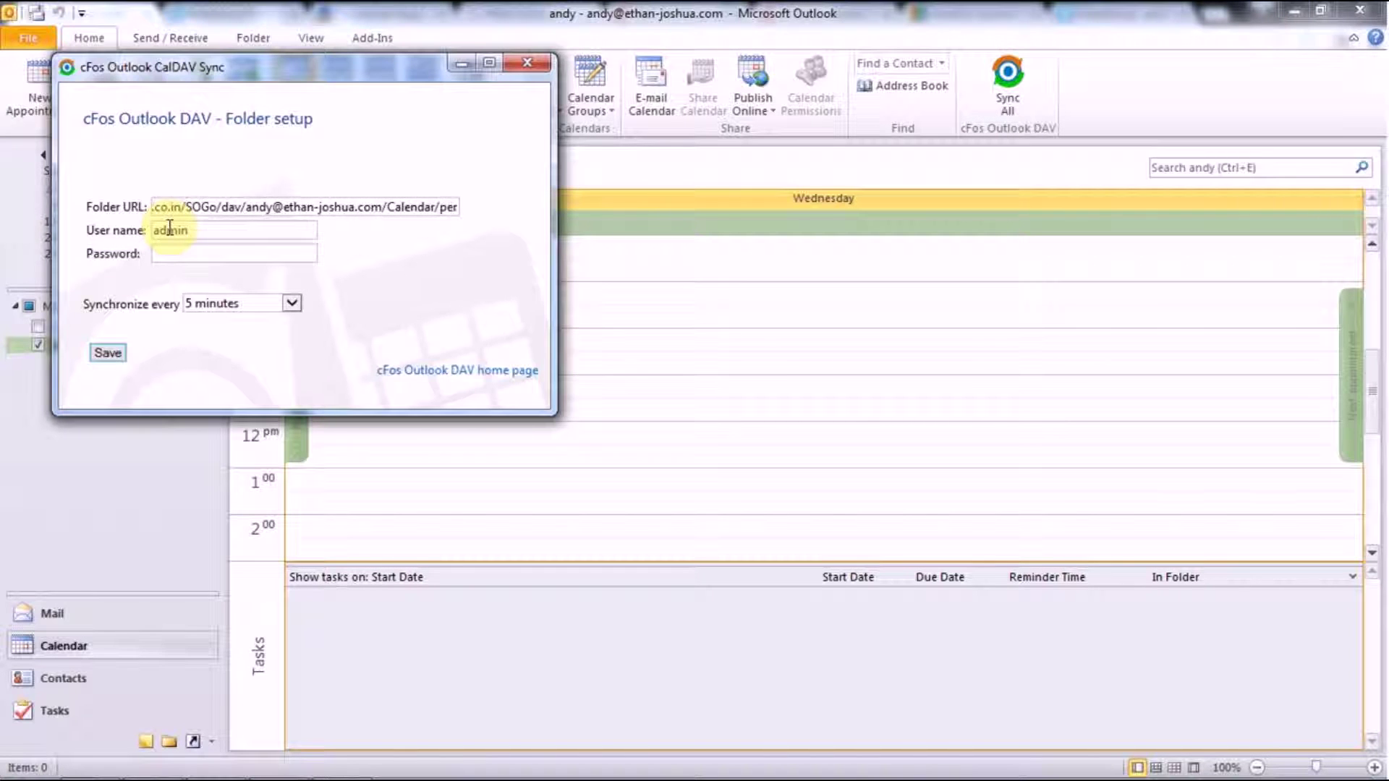
type("sonal/")
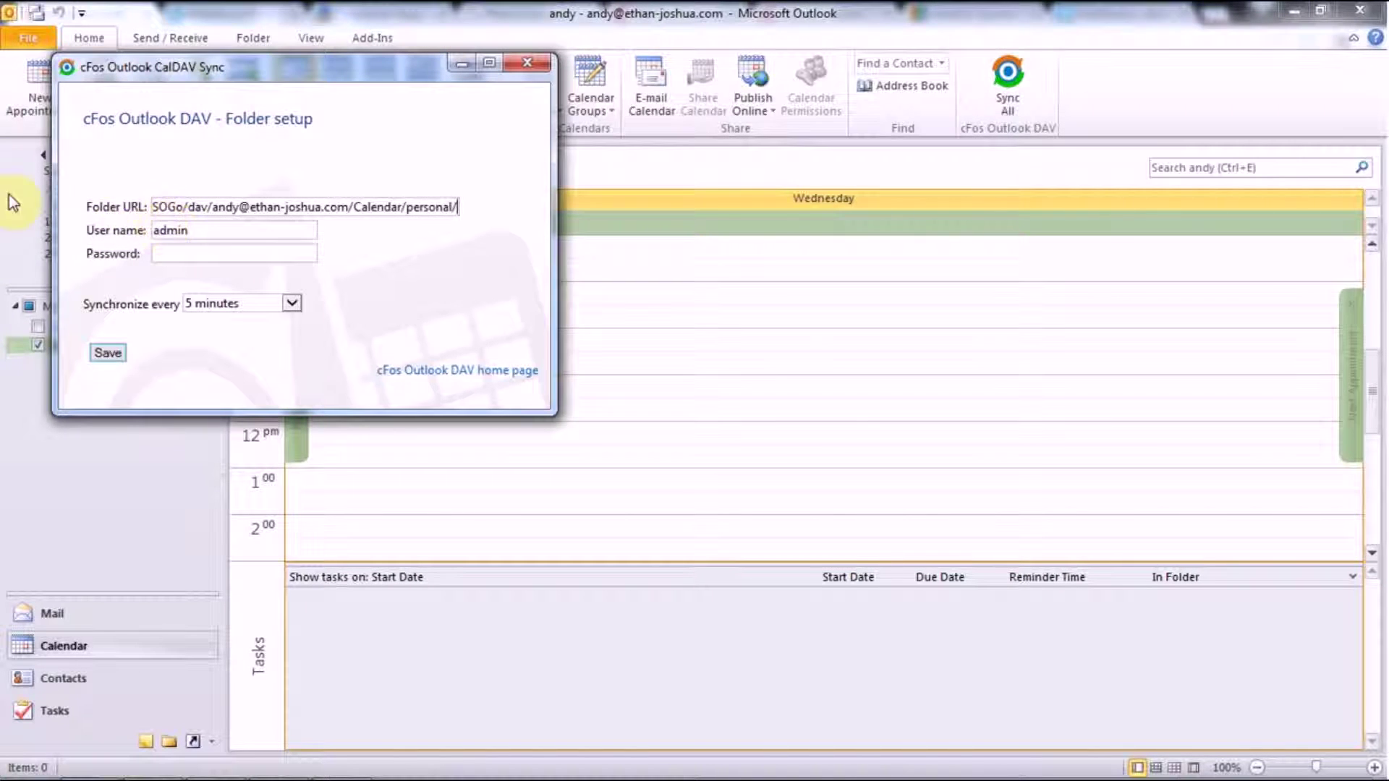
Replace the prefilled admin user name with the account's e-mail address and enter the account password
left_click(206, 229)
key("BackSpace")
key("BackSpace")
key("BackSpace")
key("BackSpace")
key("BackSpace")
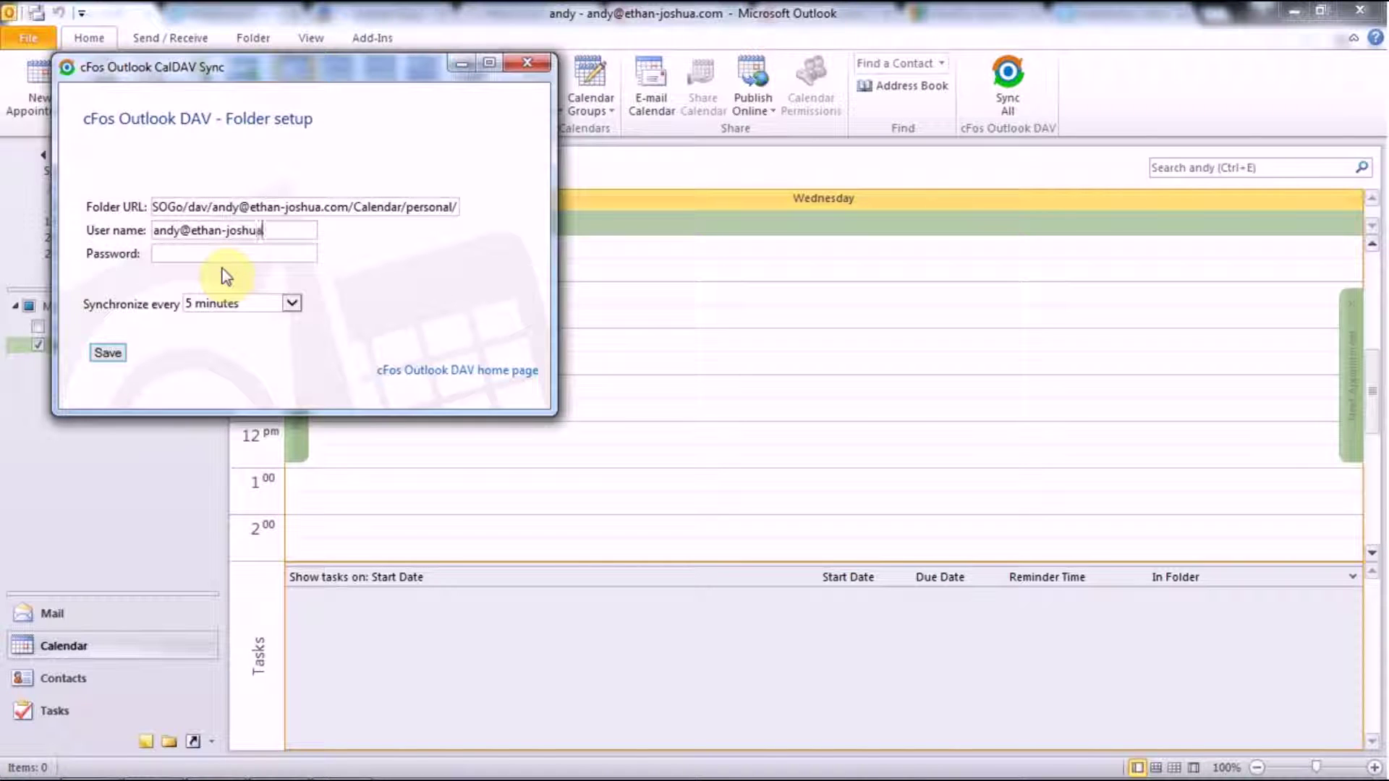
left_click(236, 253)
type("•••••••••")
Set the DAV folder to synchronize every 1 minute, save the setup, and close it
left_click(232, 307)
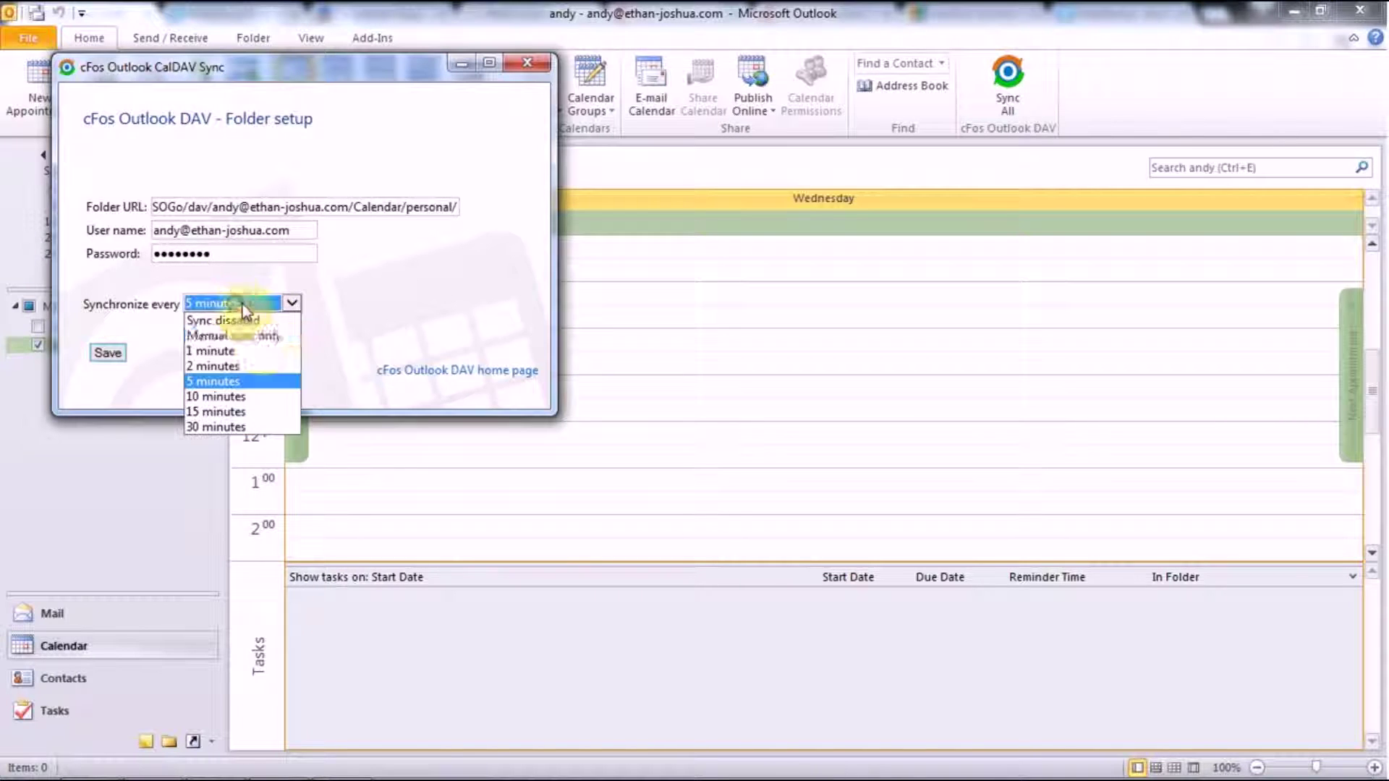
left_click(257, 351)
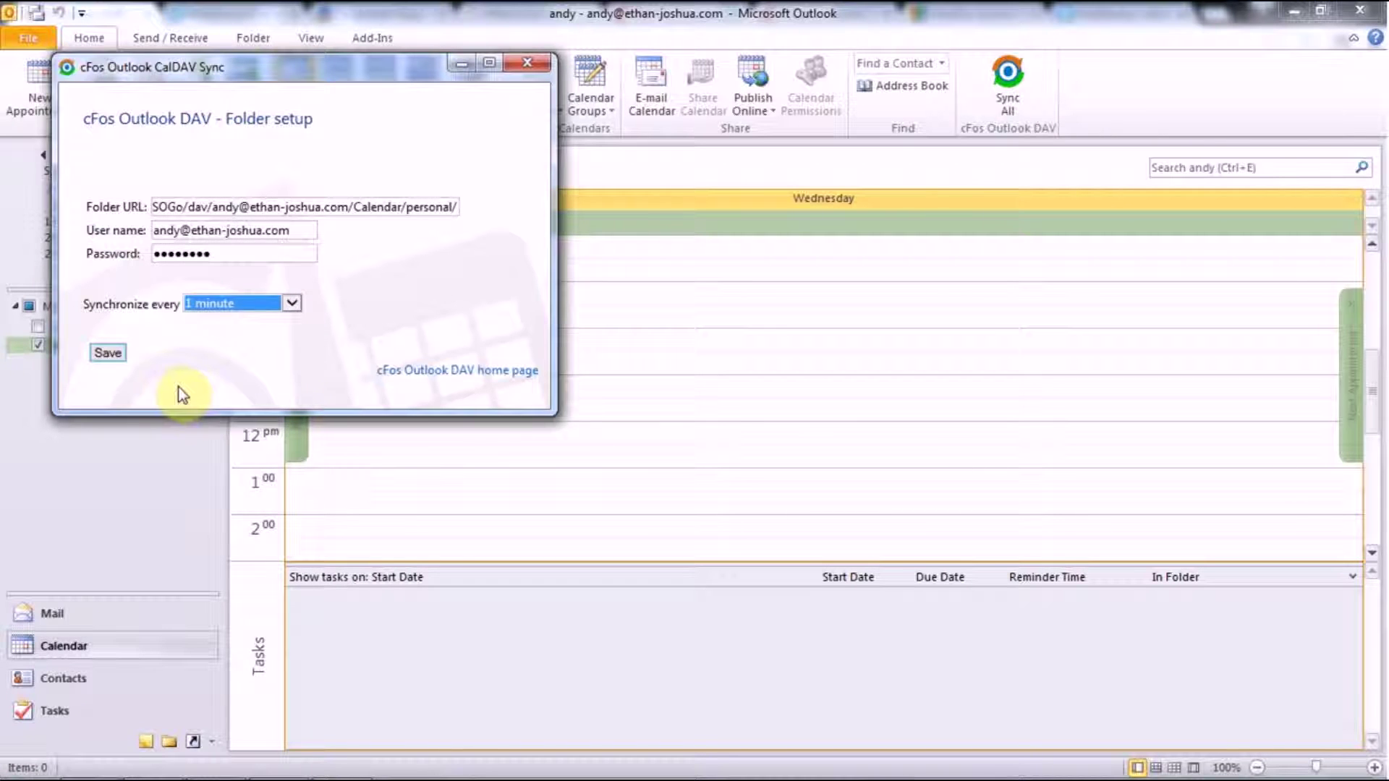
left_click(240, 308)
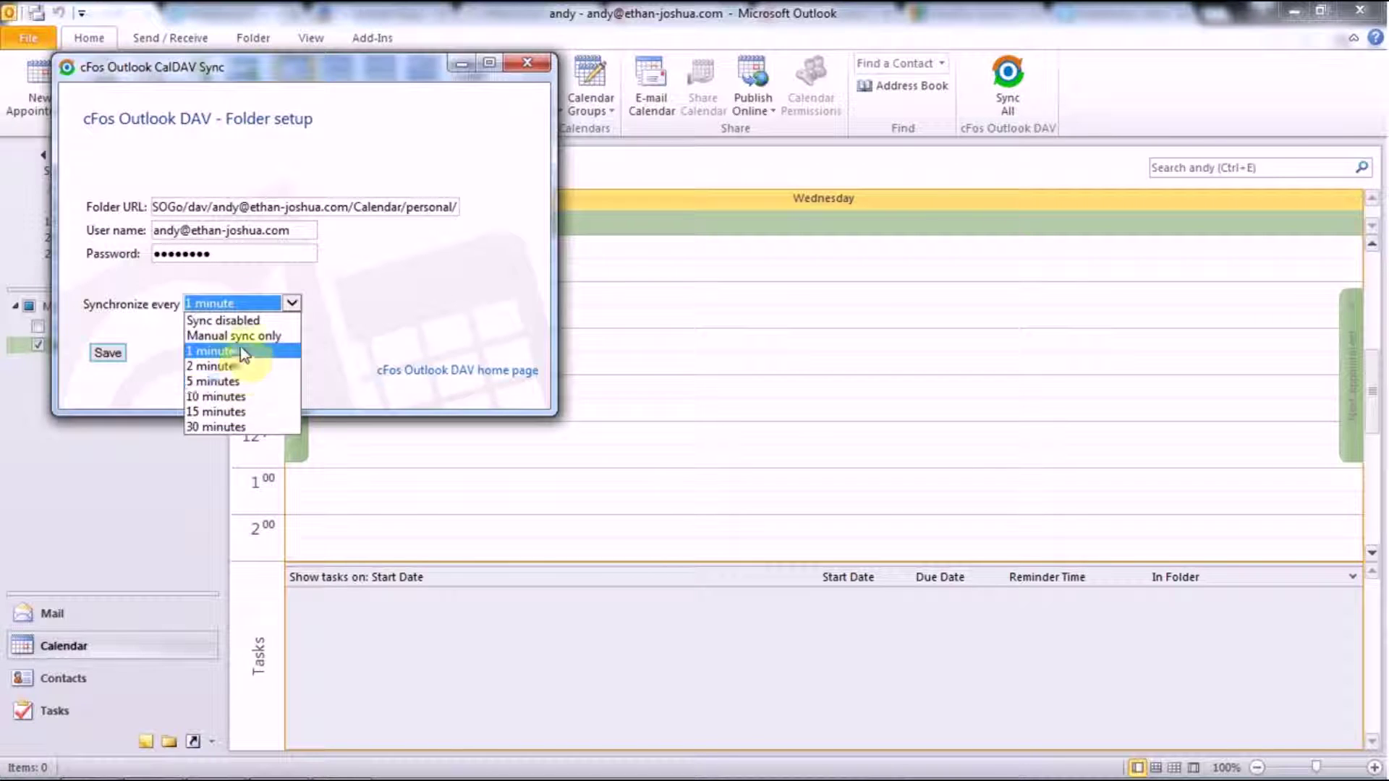
left_click(320, 348)
left_click(108, 353)
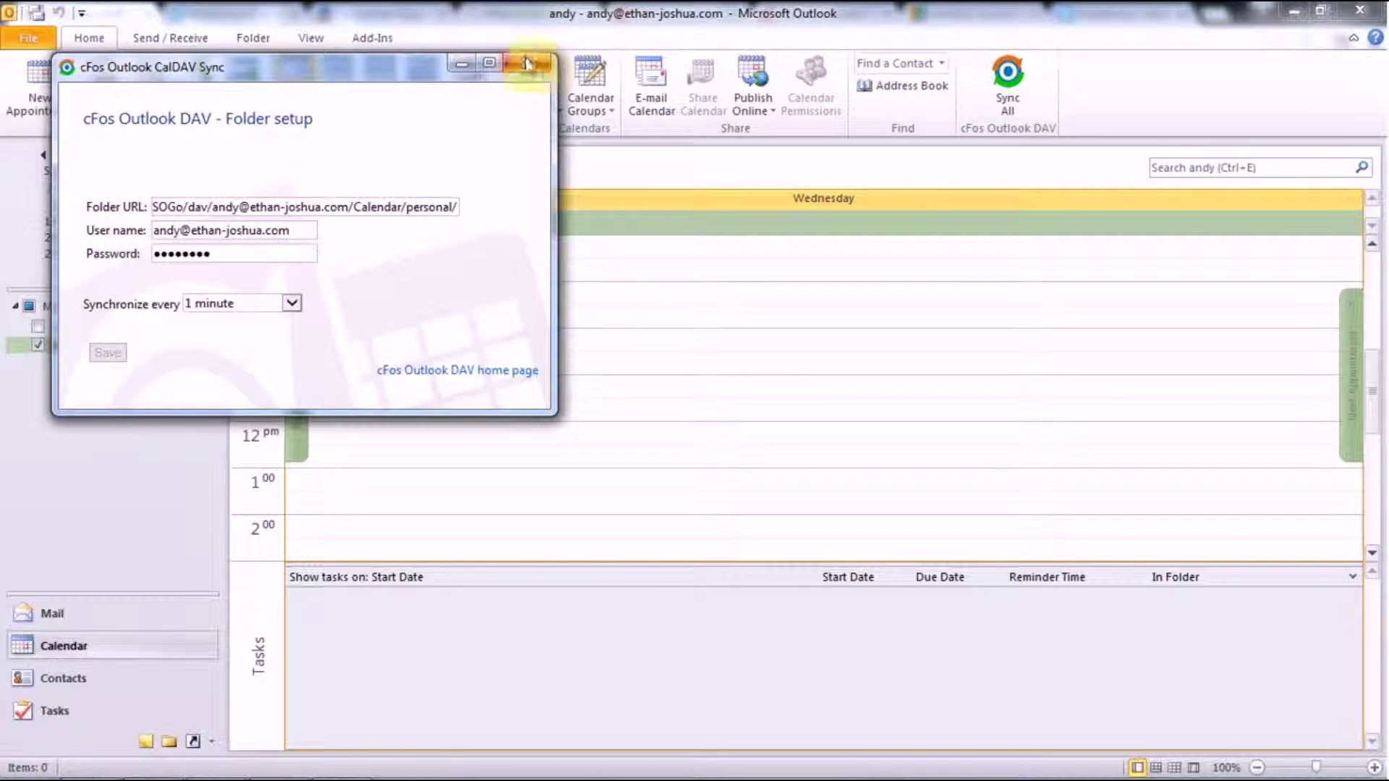
left_click(528, 63)
Exit Outlook and relaunch Outlook 2010 with the chosen mail profile
left_click(28, 37)
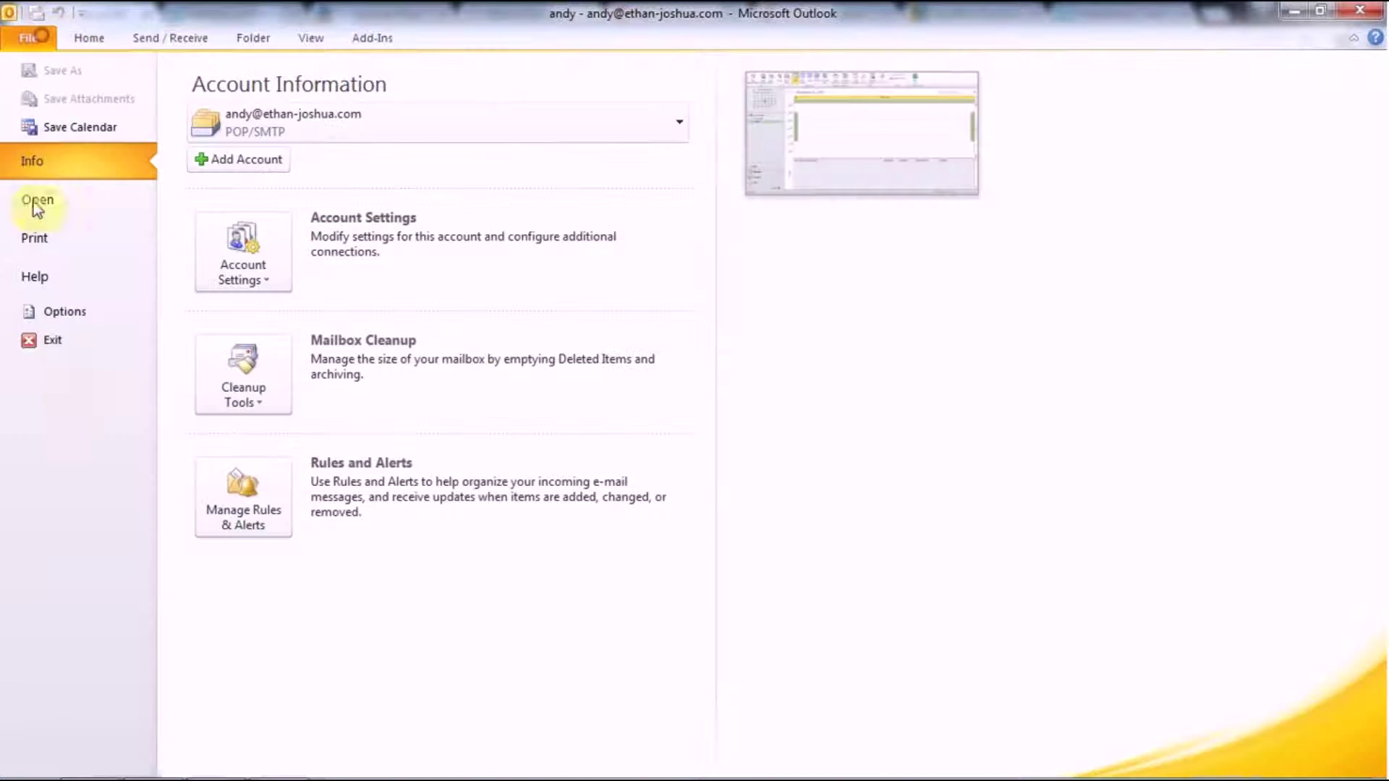
left_click(63, 351)
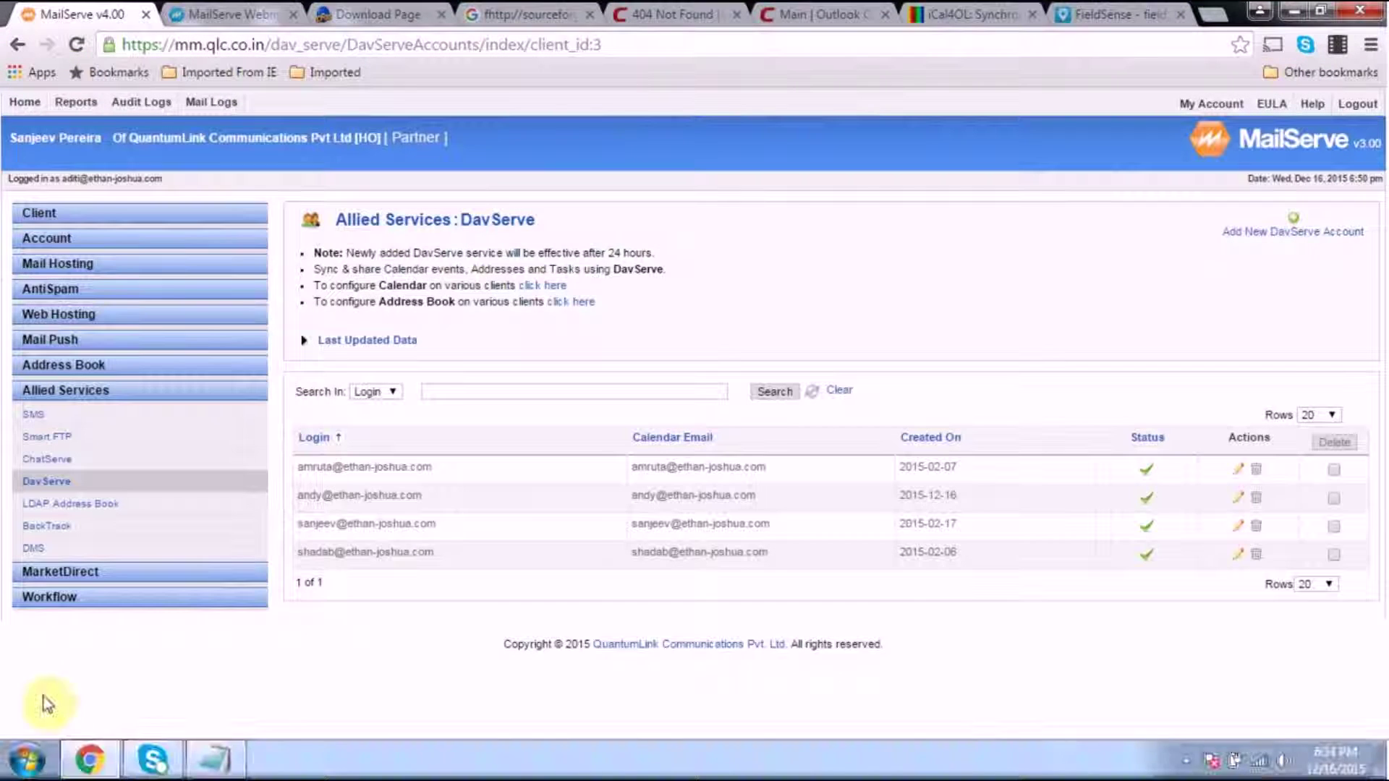
left_click(28, 759)
left_click(92, 362)
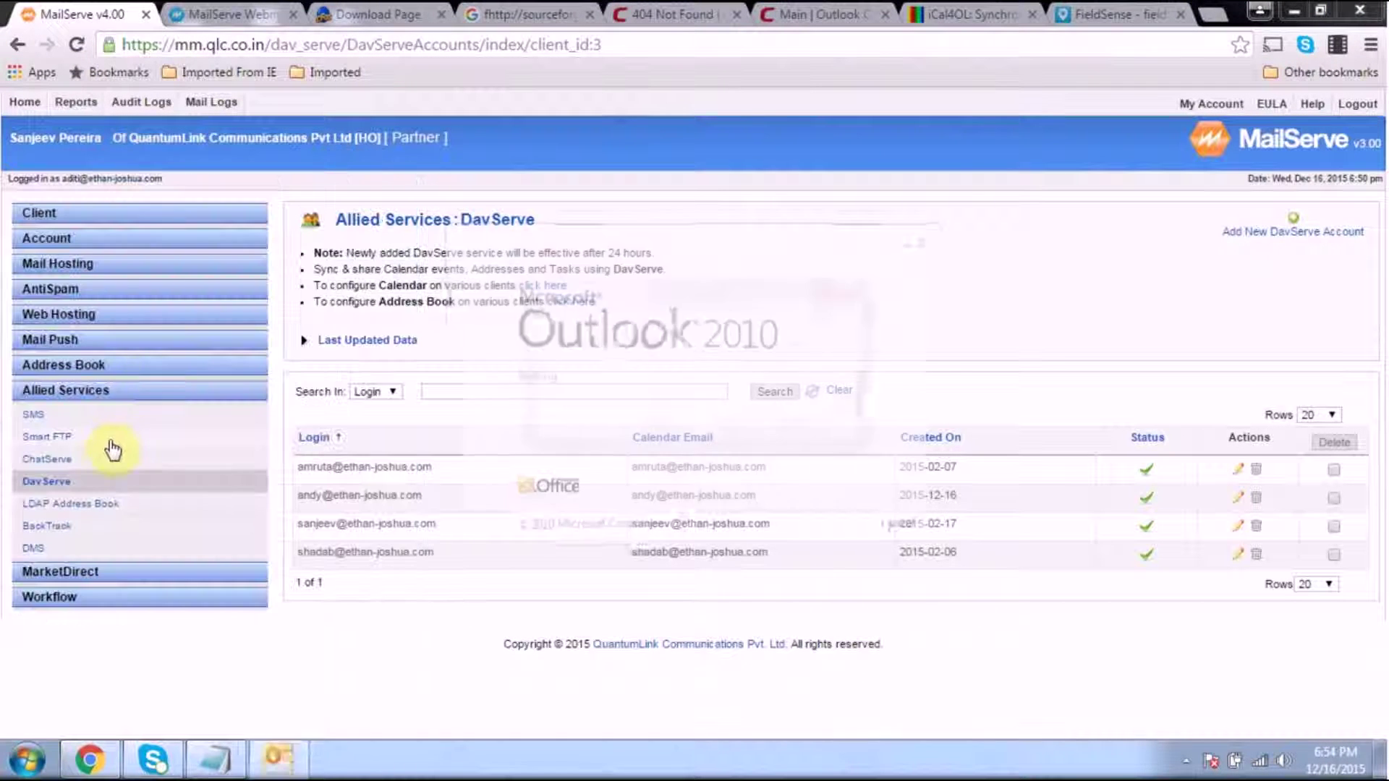
left_click(755, 344)
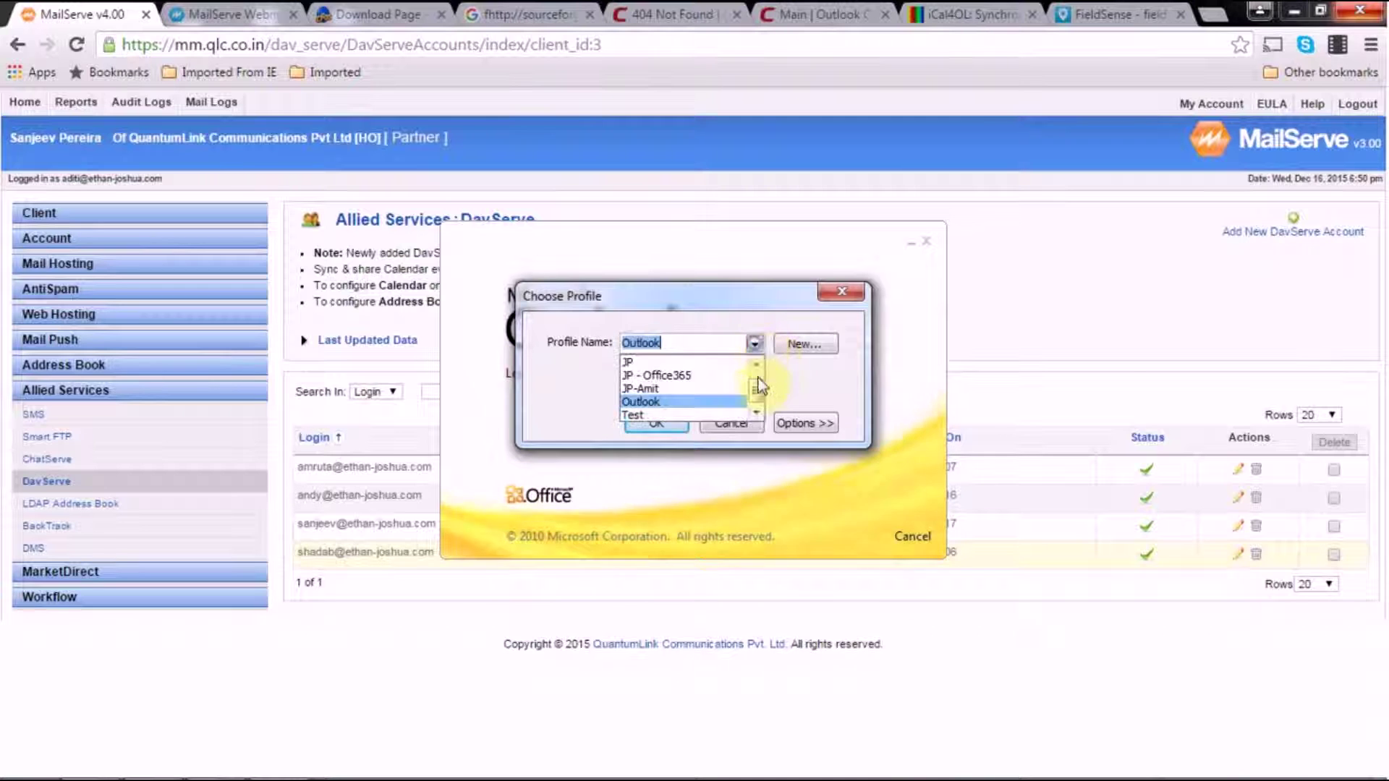
left_click(743, 362)
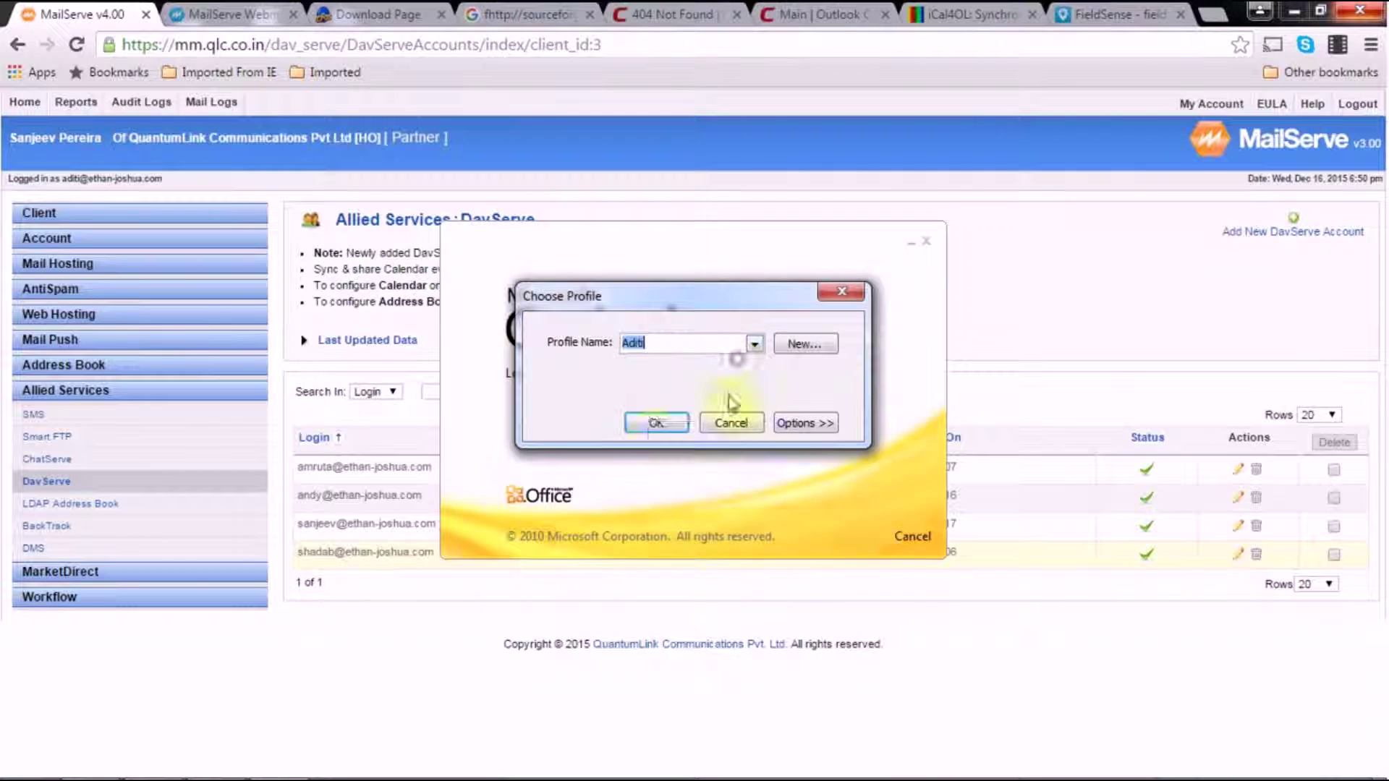
left_click(654, 423)
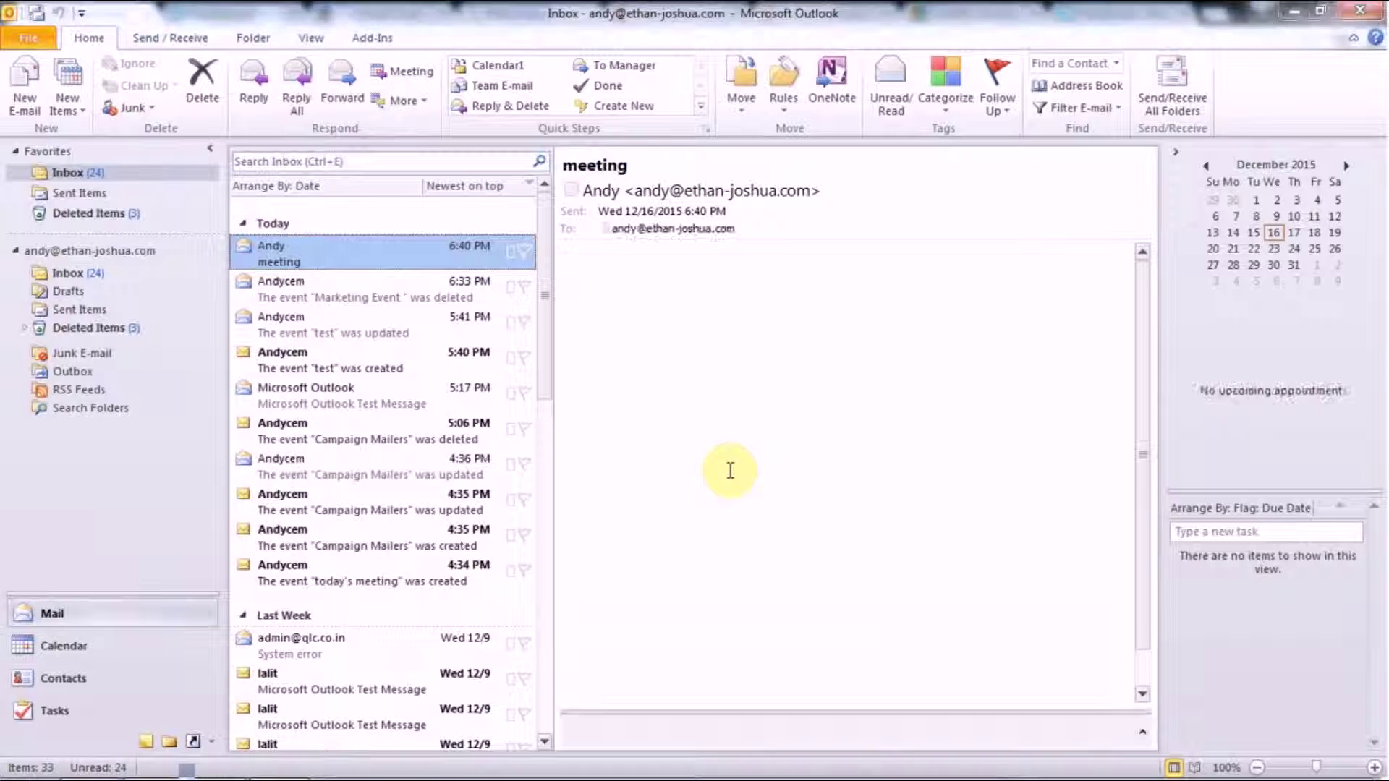
Open the Calendar, run Sync All for the DAV folders, then switch to the MailServe page in Chrome
left_click(58, 646)
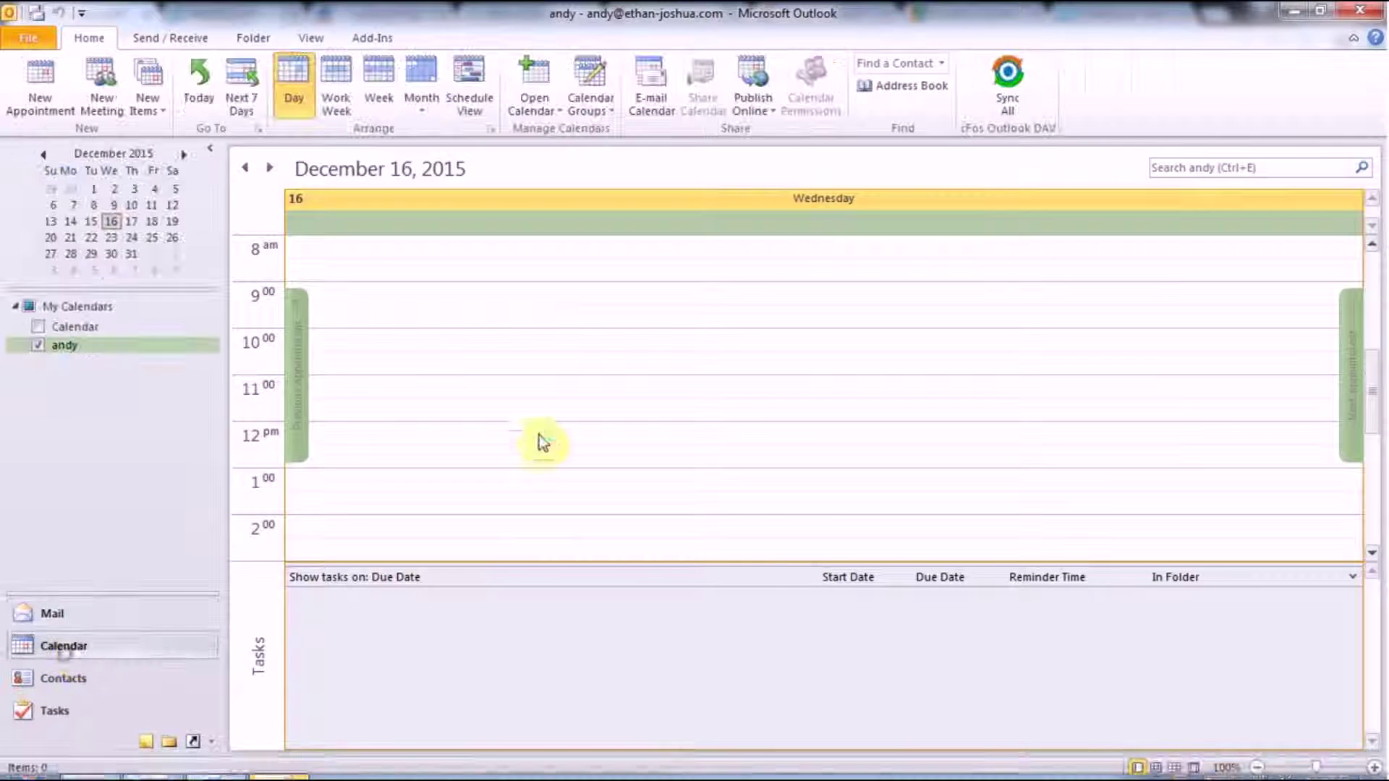
left_click(981, 107)
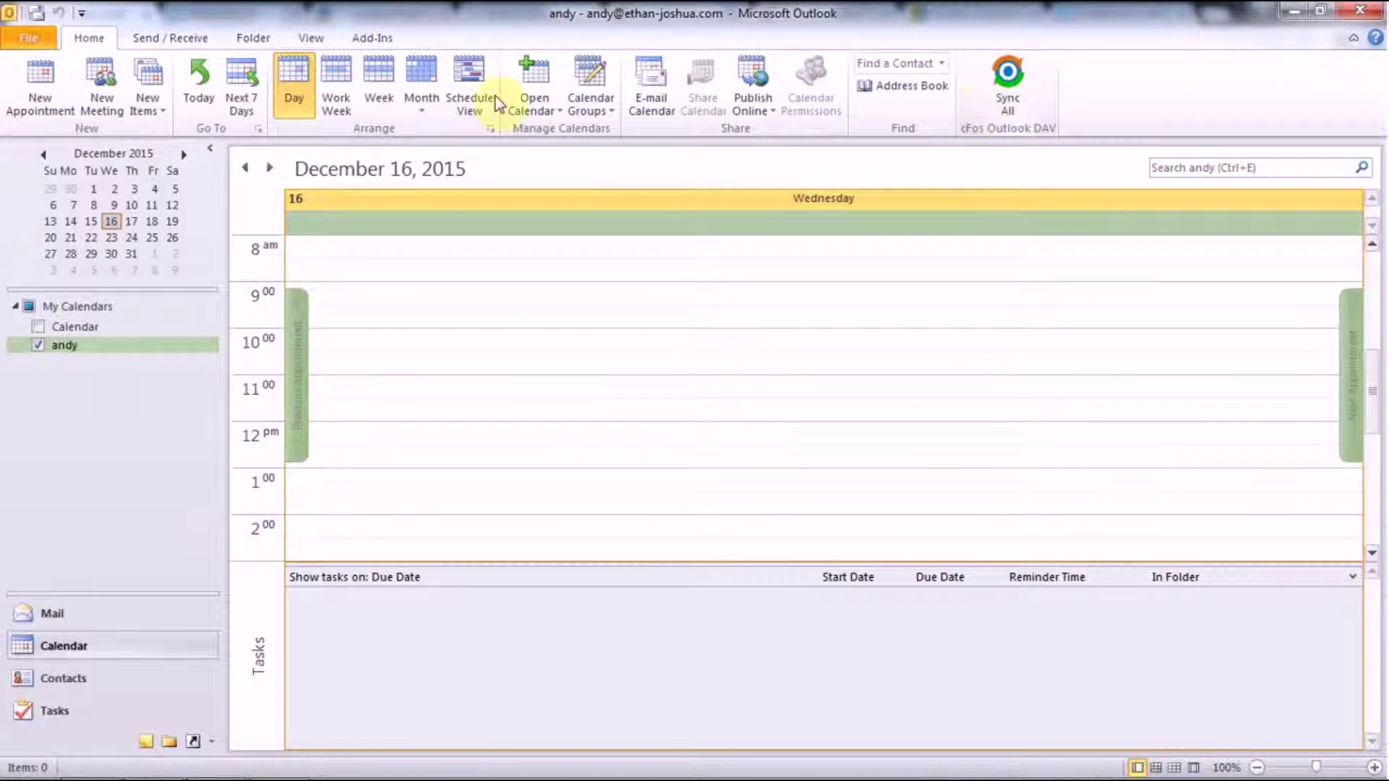
left_click(89, 760)
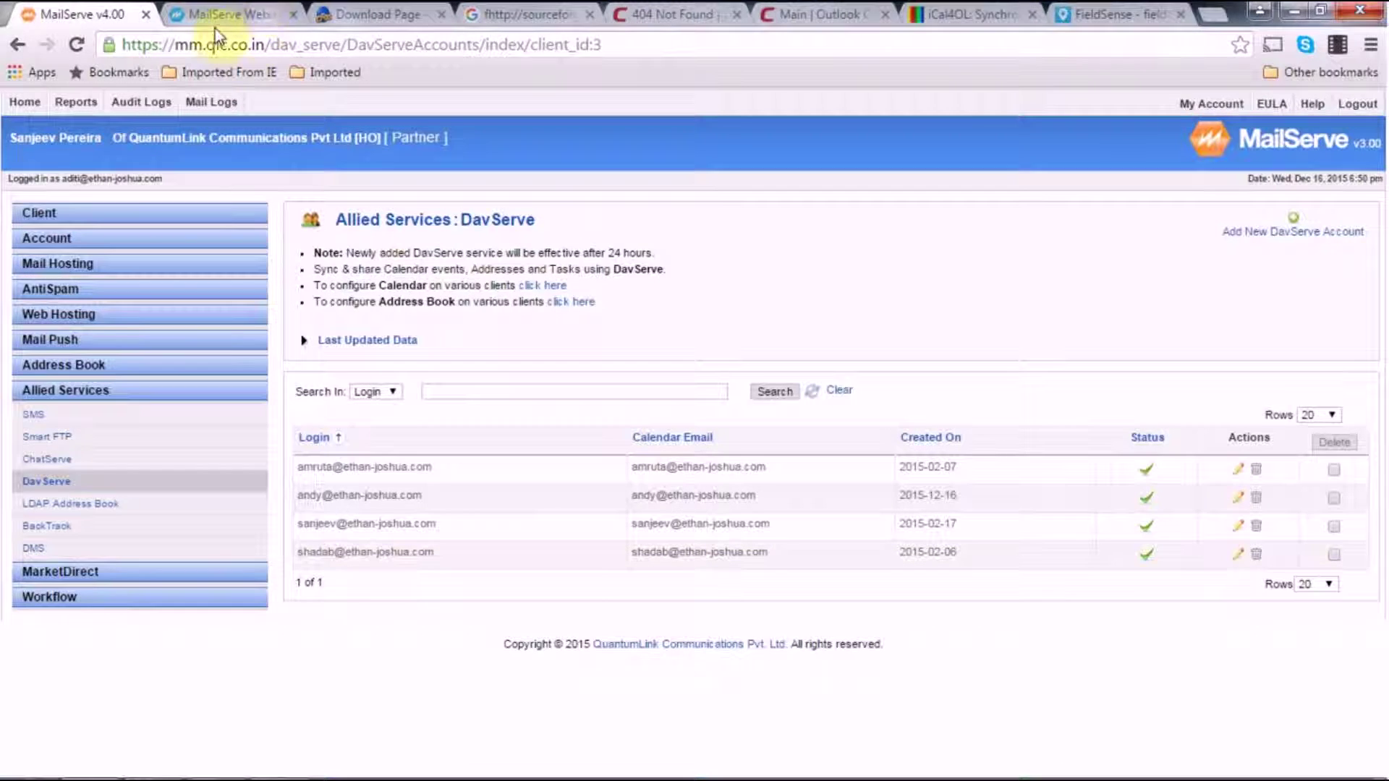
Open the MailServe webmail calendar in a new Chrome tab, then return to Outlook
left_click(213, 14)
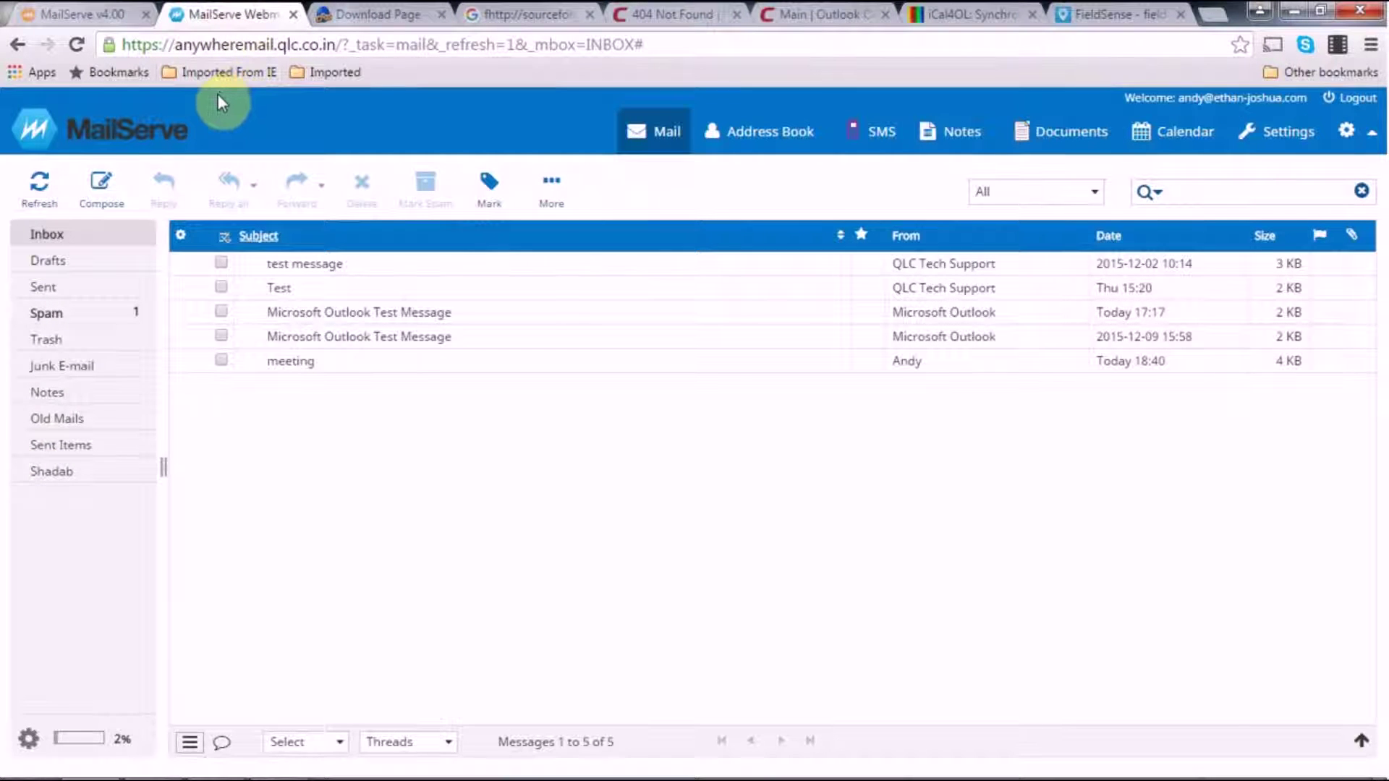
right_click(1183, 133)
left_click(1182, 150)
left_click(331, 14)
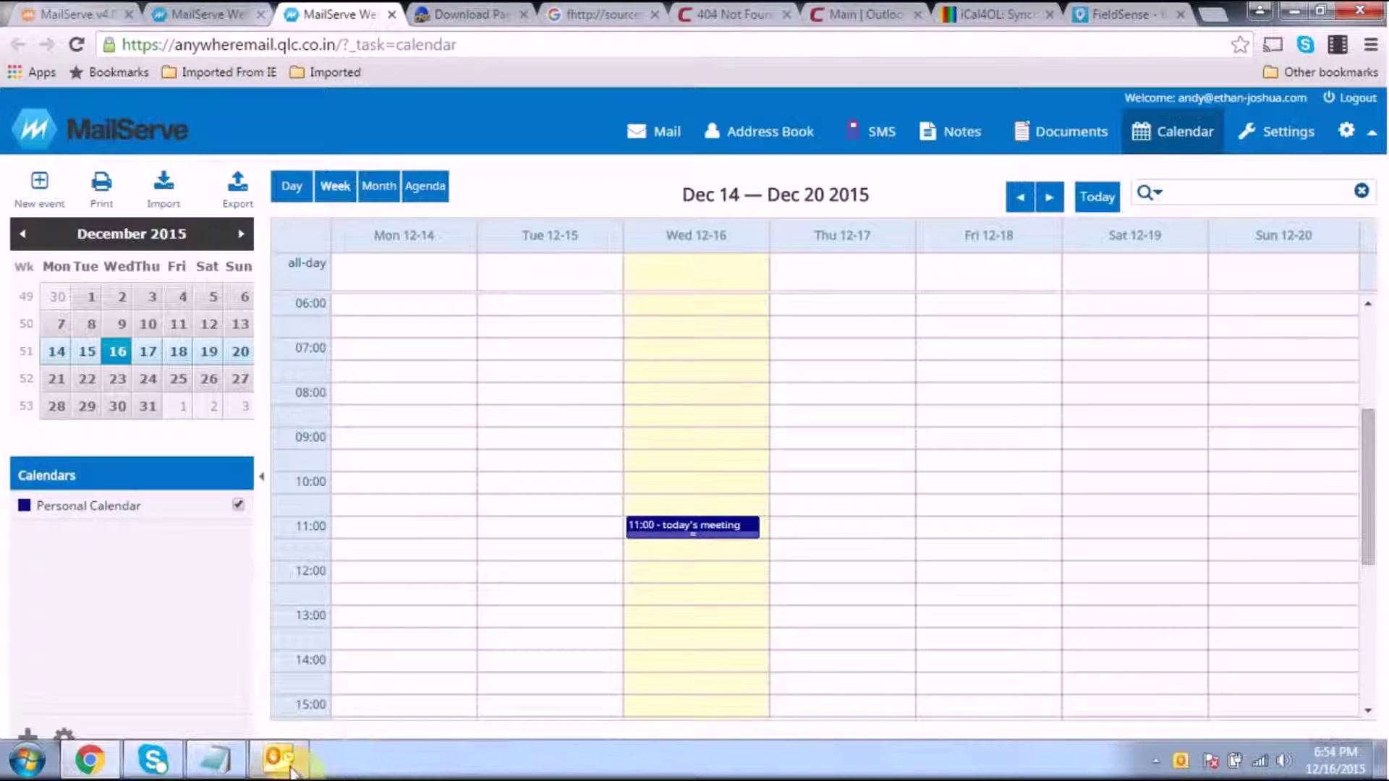
left_click(284, 756)
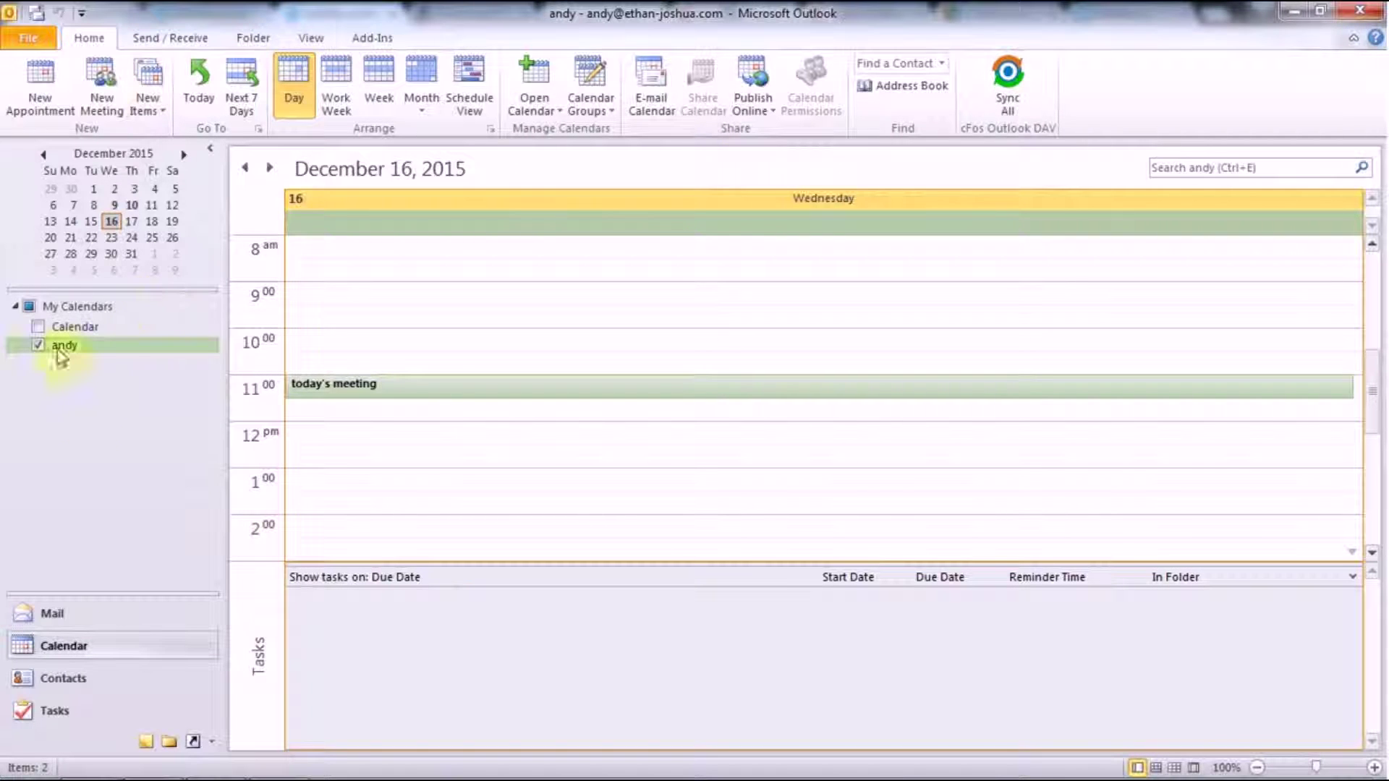
Switch the calendar to Week view showing December 13–19, 2015
left_click(371, 109)
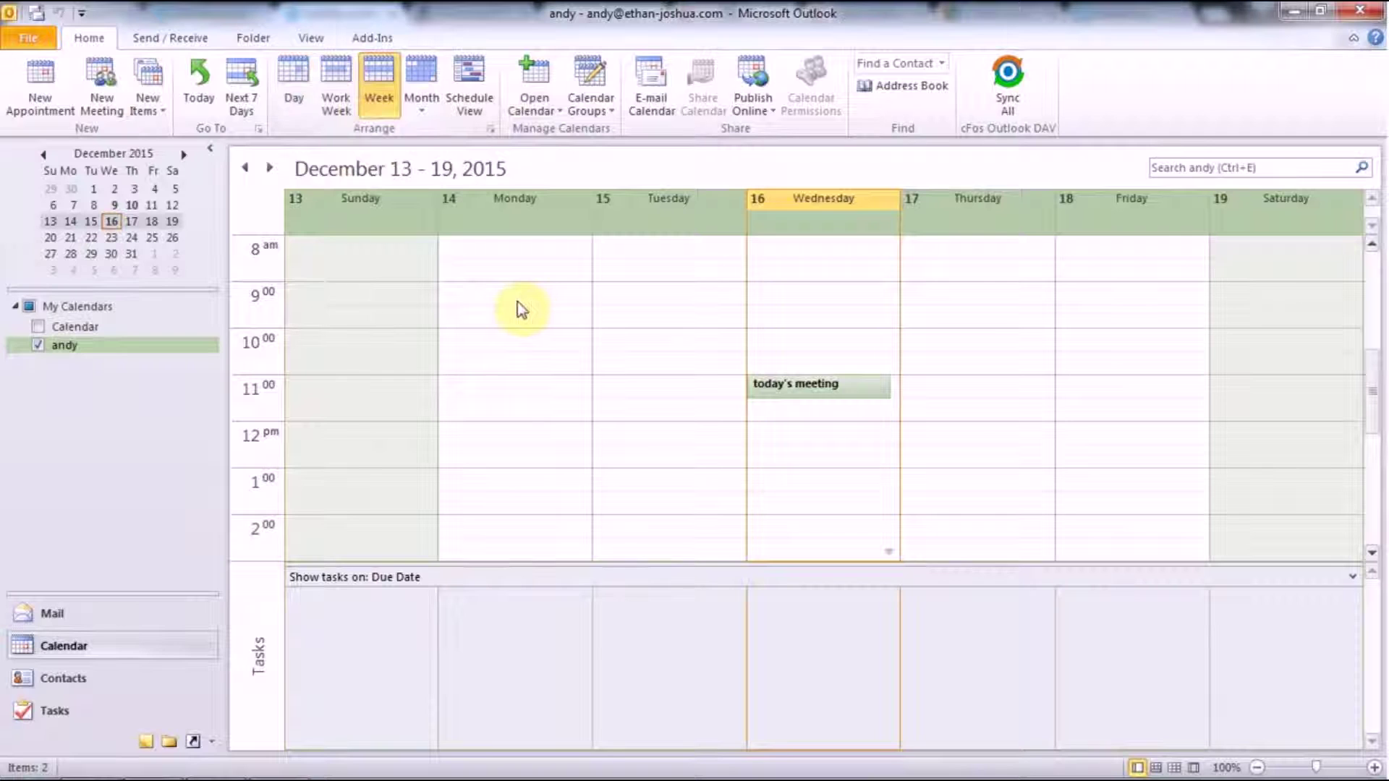
Create a 'Sales Meeting for FieldSense' appointment in Mumbai, Thursday 9:30 to 11:00 AM
double_click(962, 313)
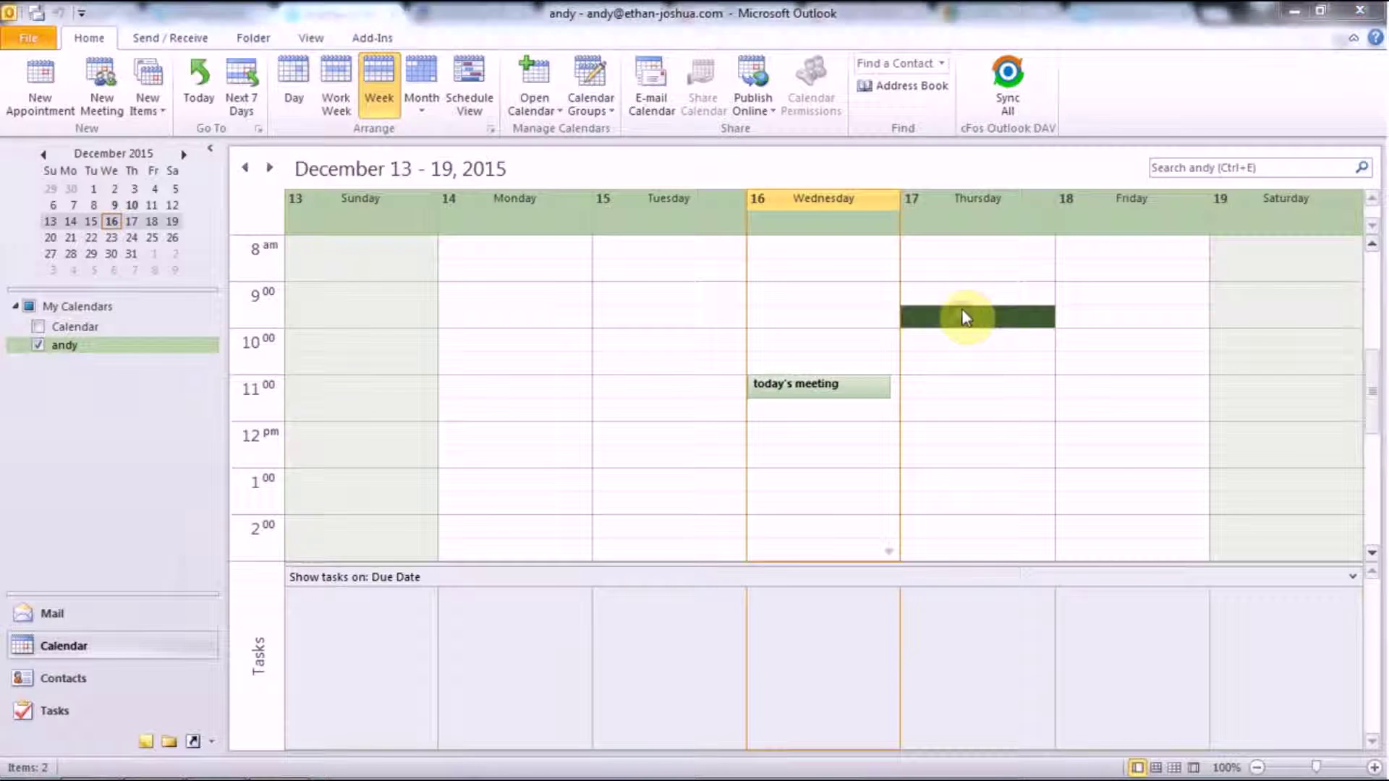
left_click(262, 233)
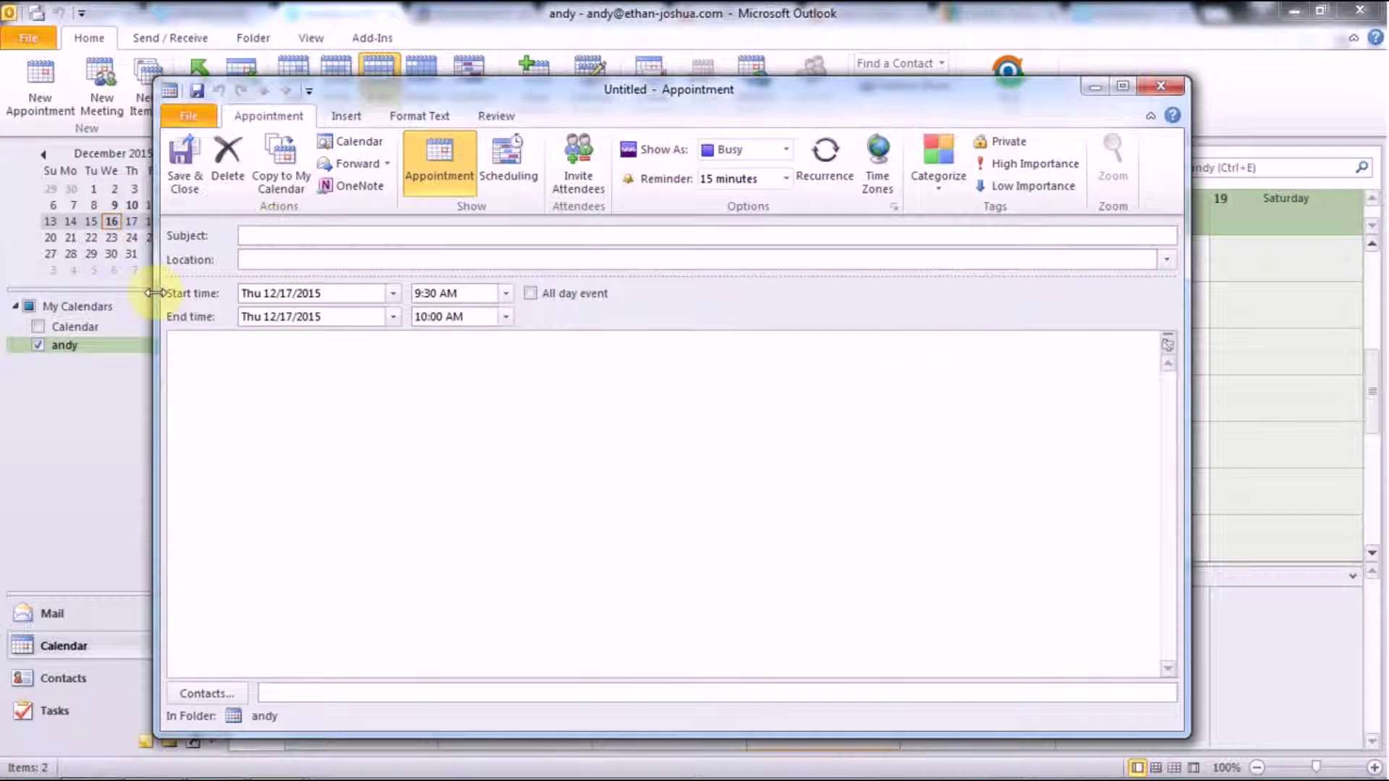
type("Sal")
type("Meetin")
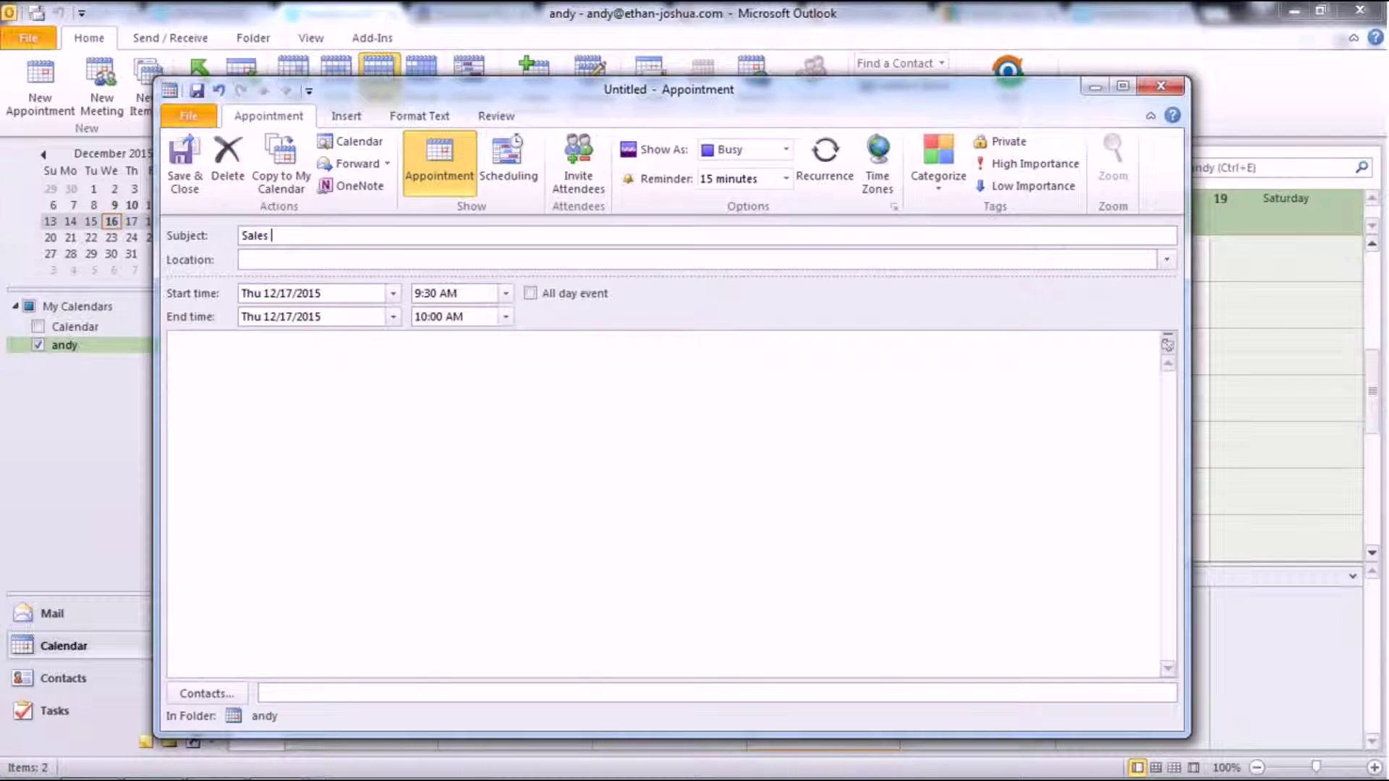
type("g for FieldSene")
type("e")
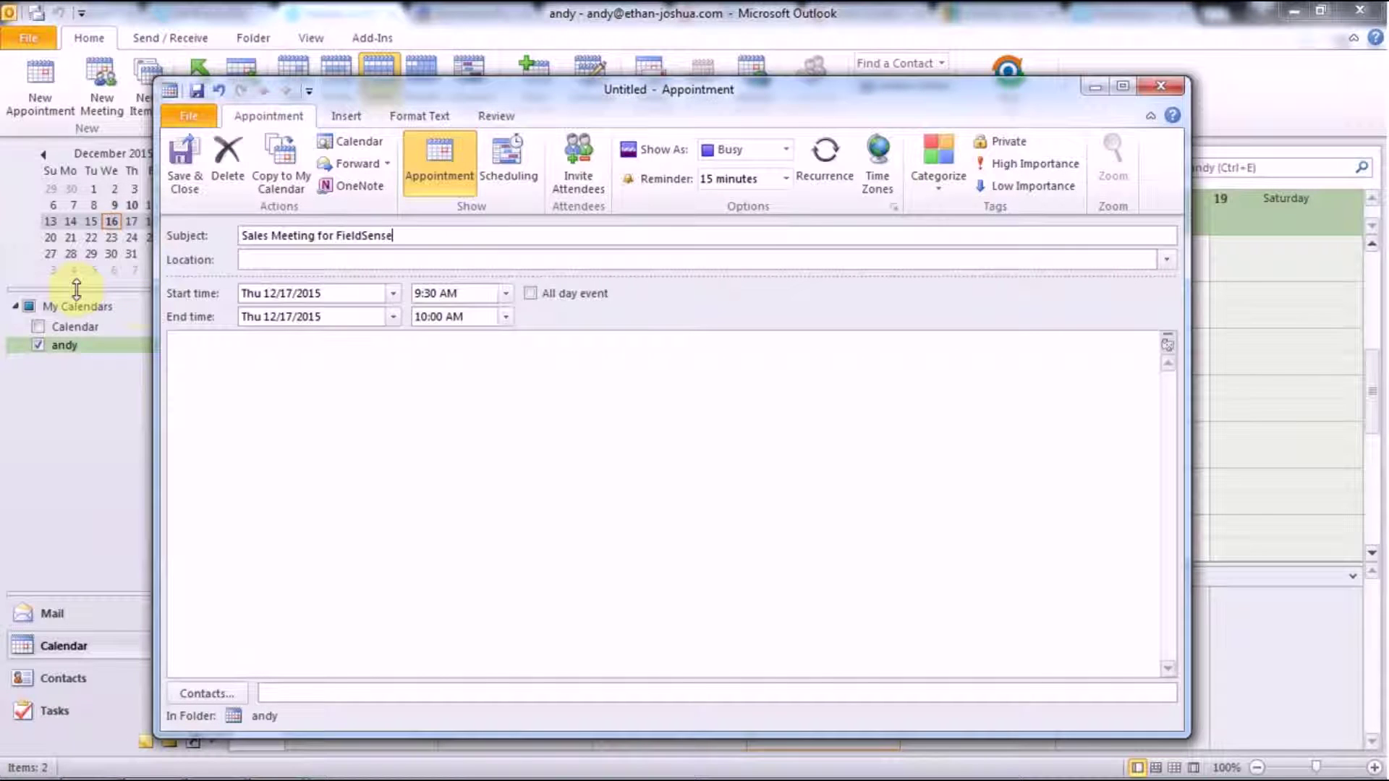
left_click(259, 259)
type("Mumbai")
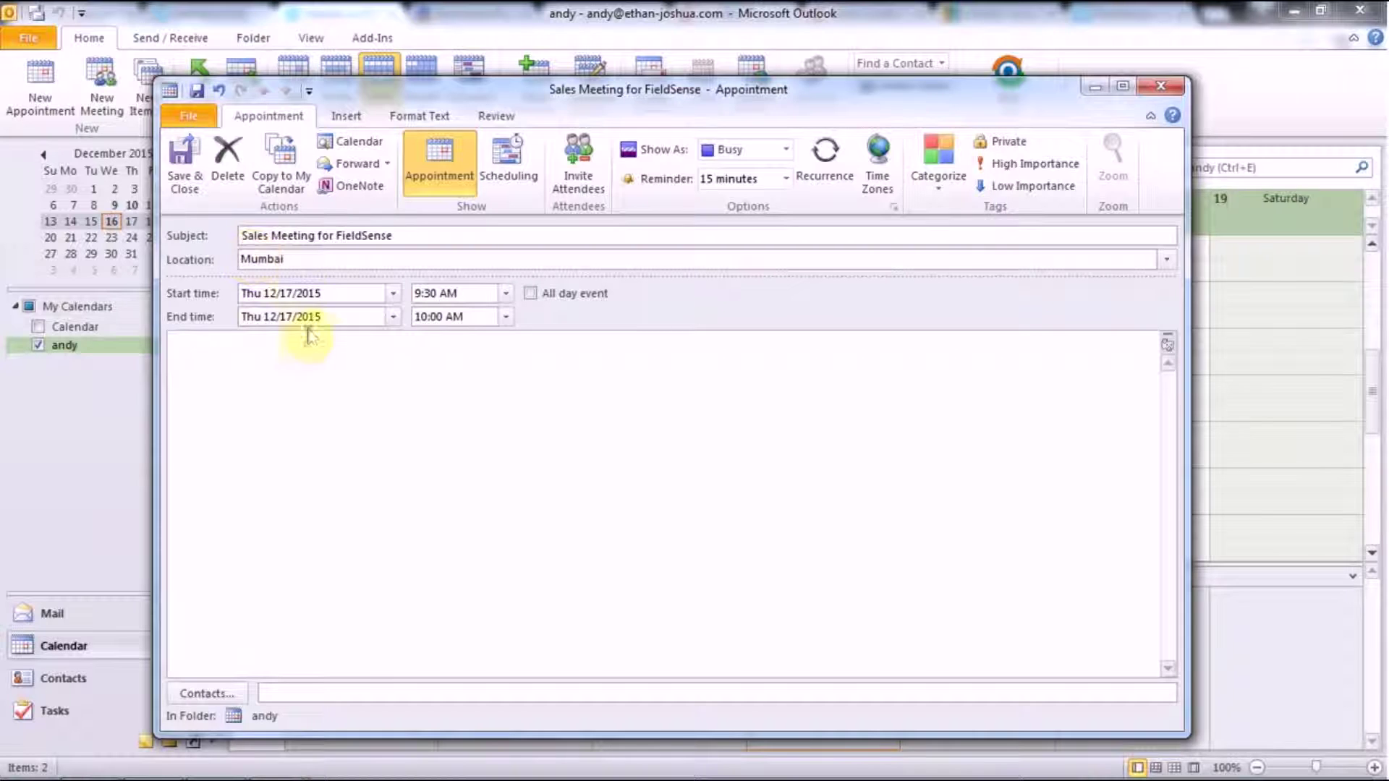
left_click(506, 316)
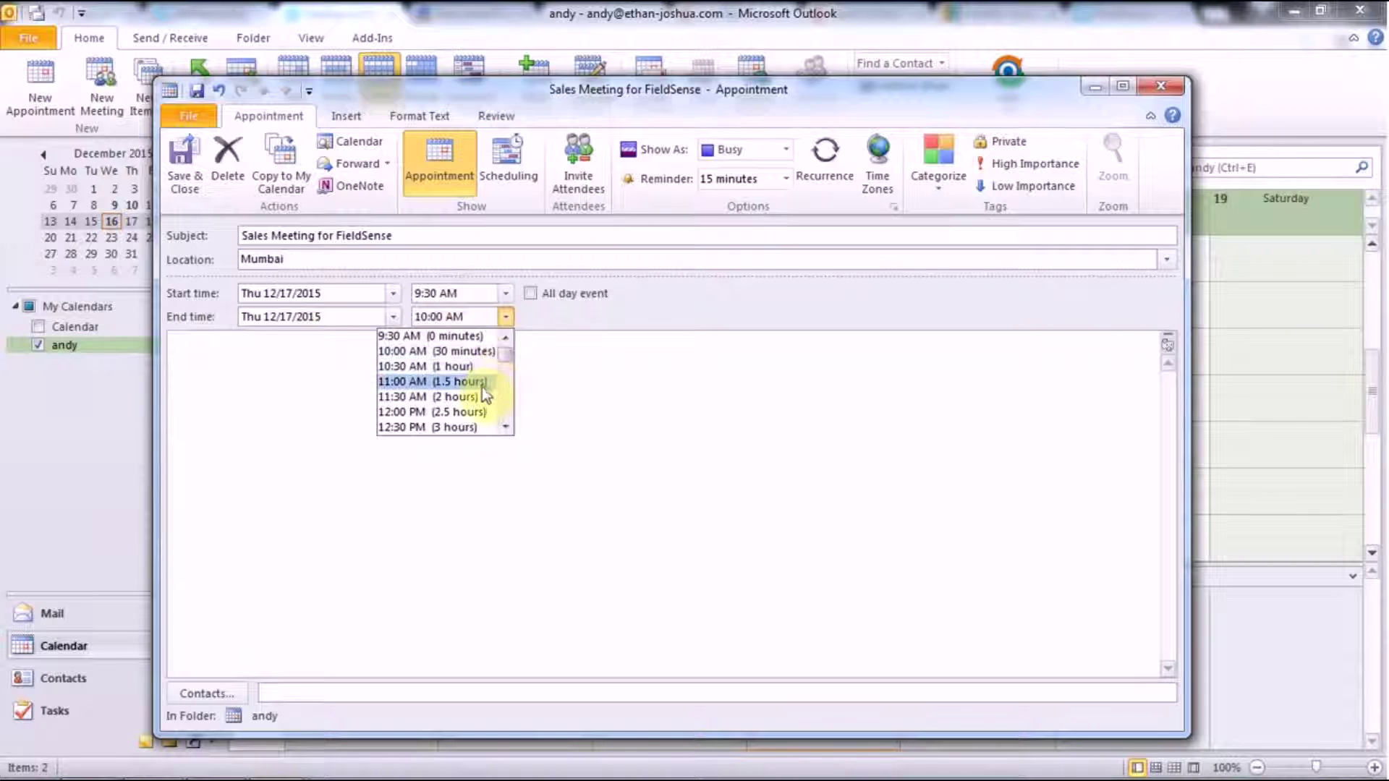
left_click(491, 383)
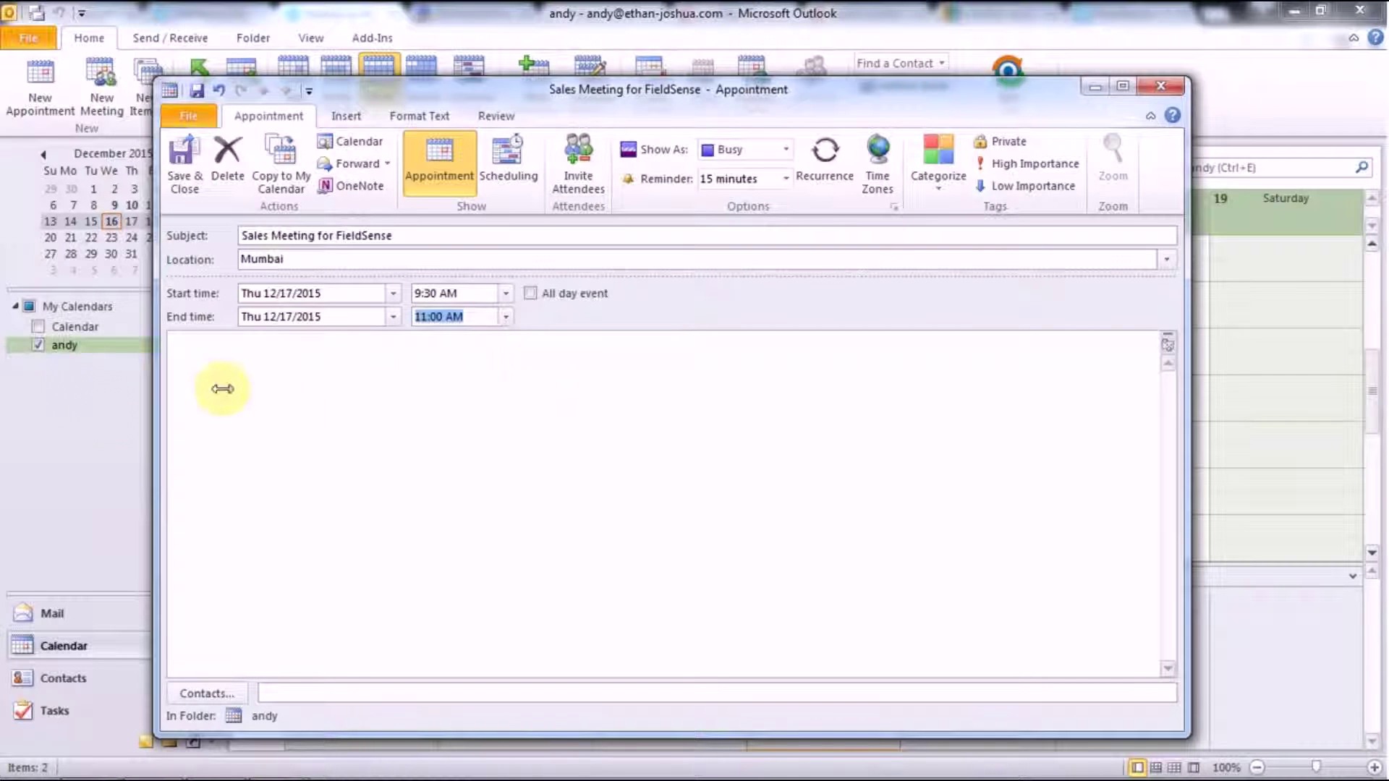
Add the notes 'Elaborate discussion on our New FieldSense Service', save the appointment, and sync the calendar
left_click(267, 384)
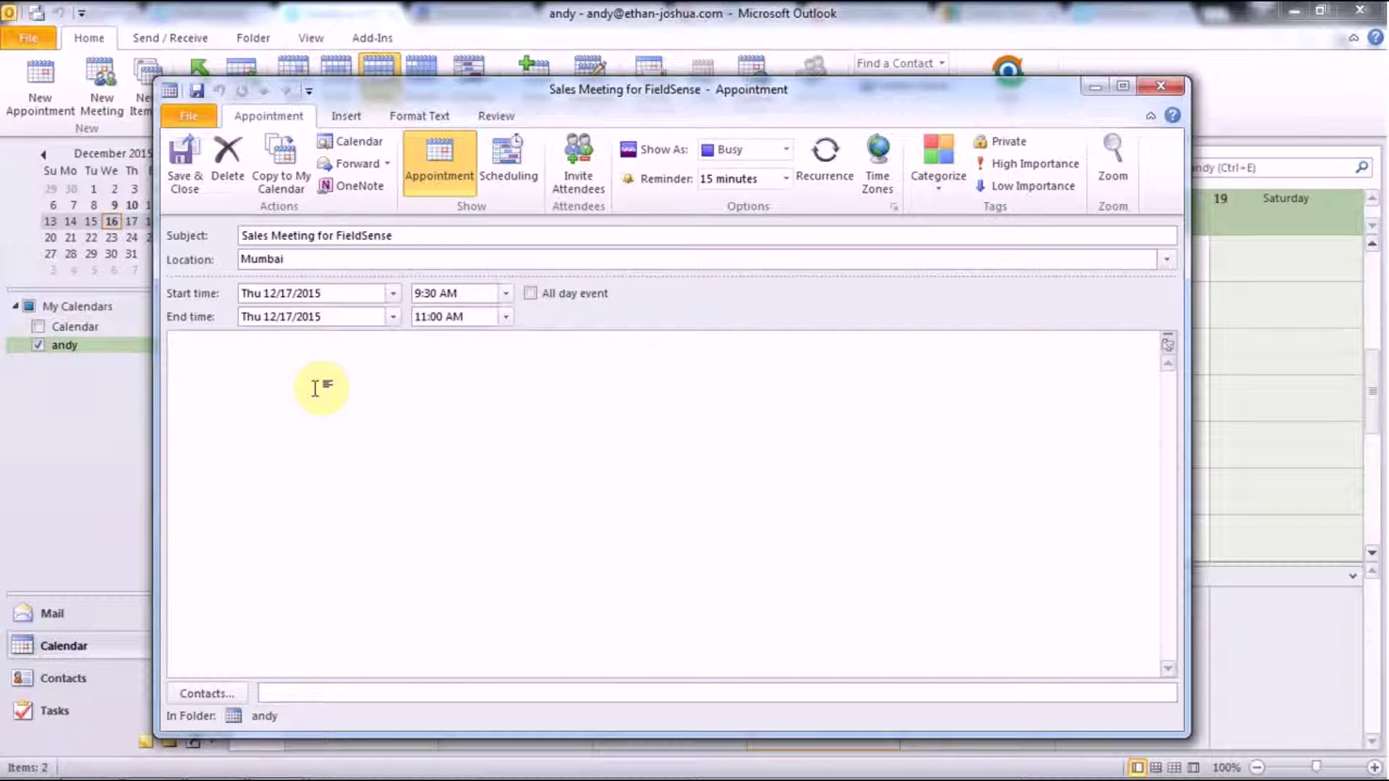
type("El")
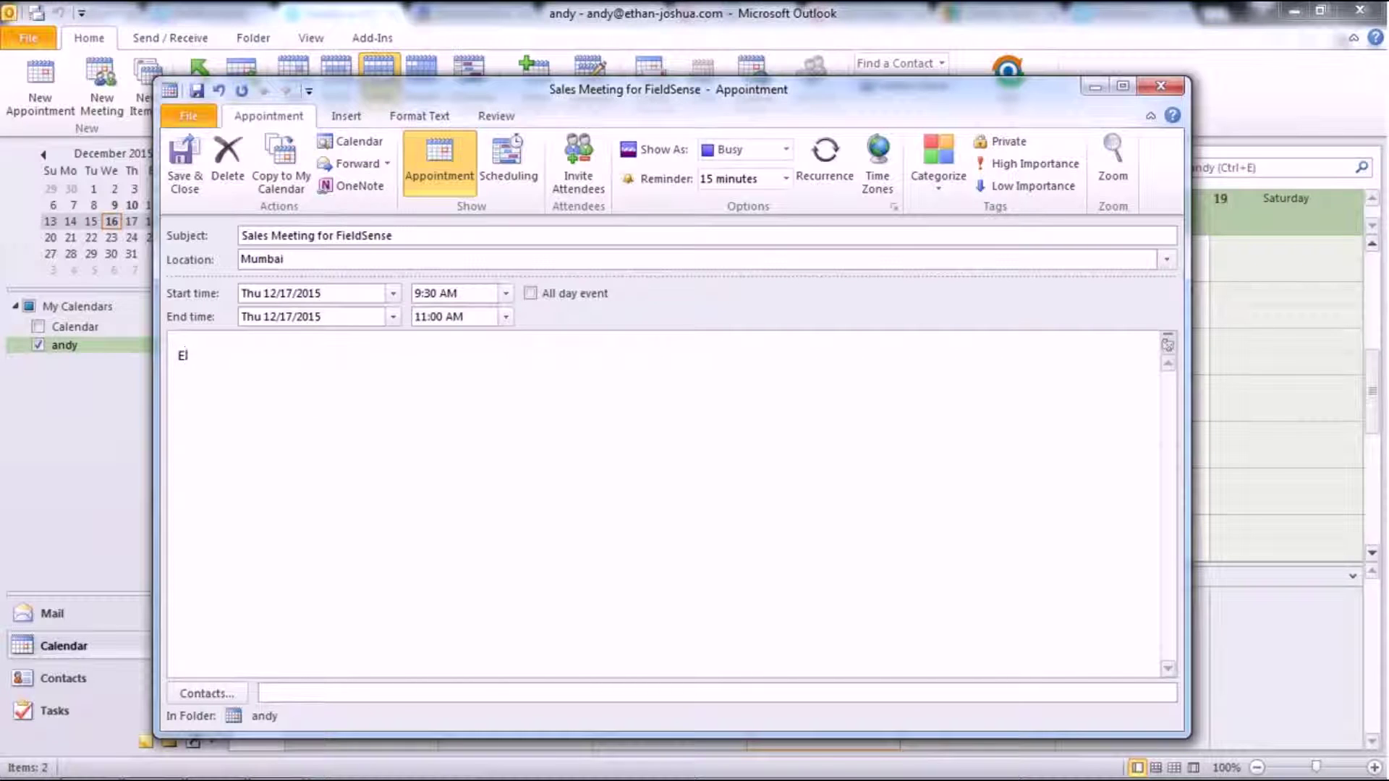
type("aborate discussion o")
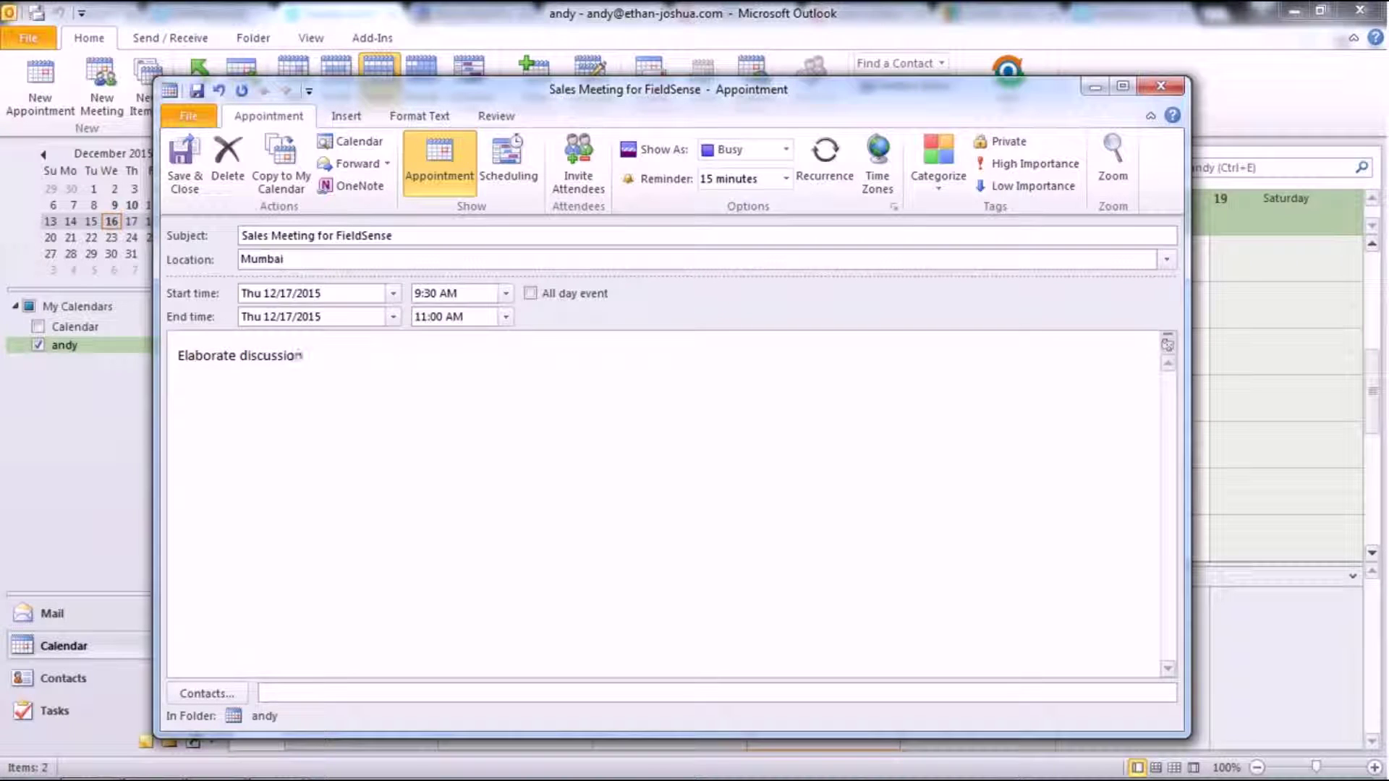
type("n our New FieldSens")
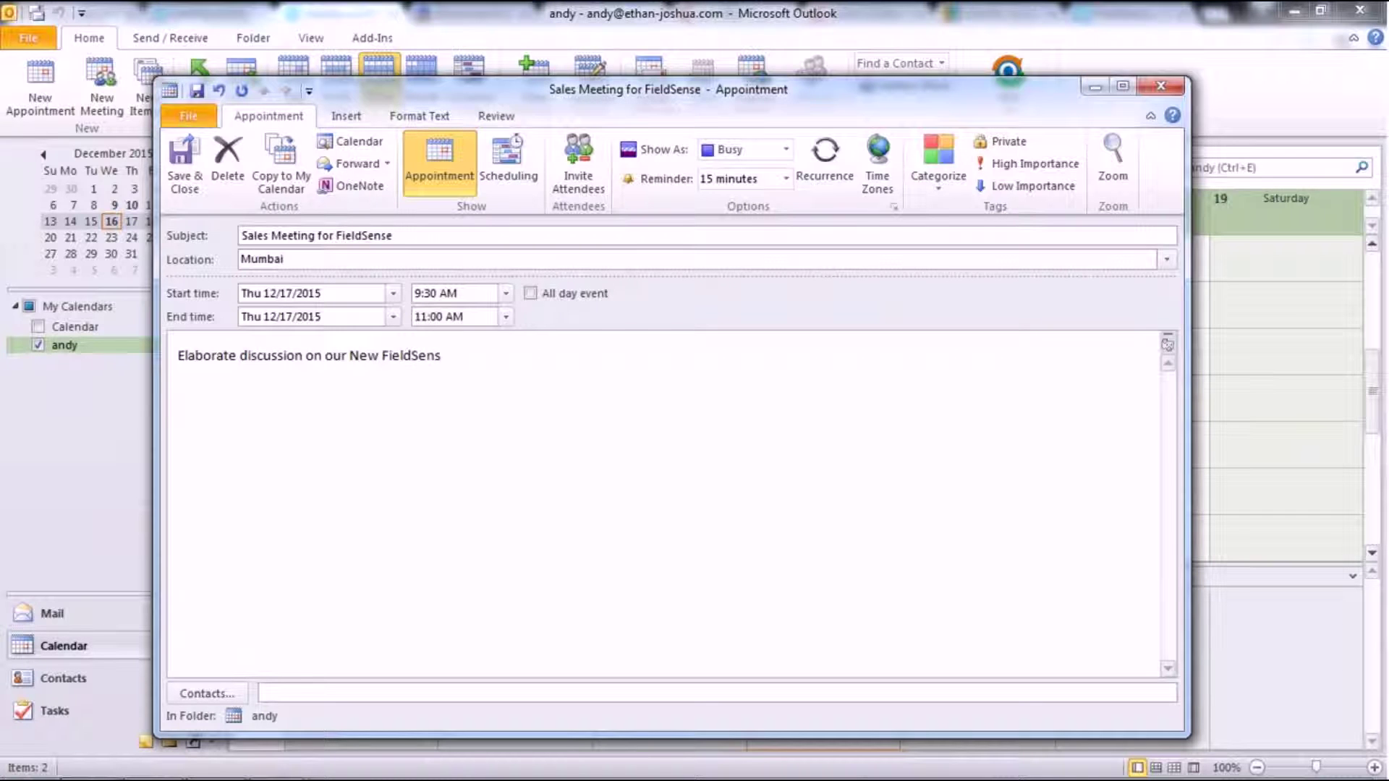
type("e Service")
left_click(184, 170)
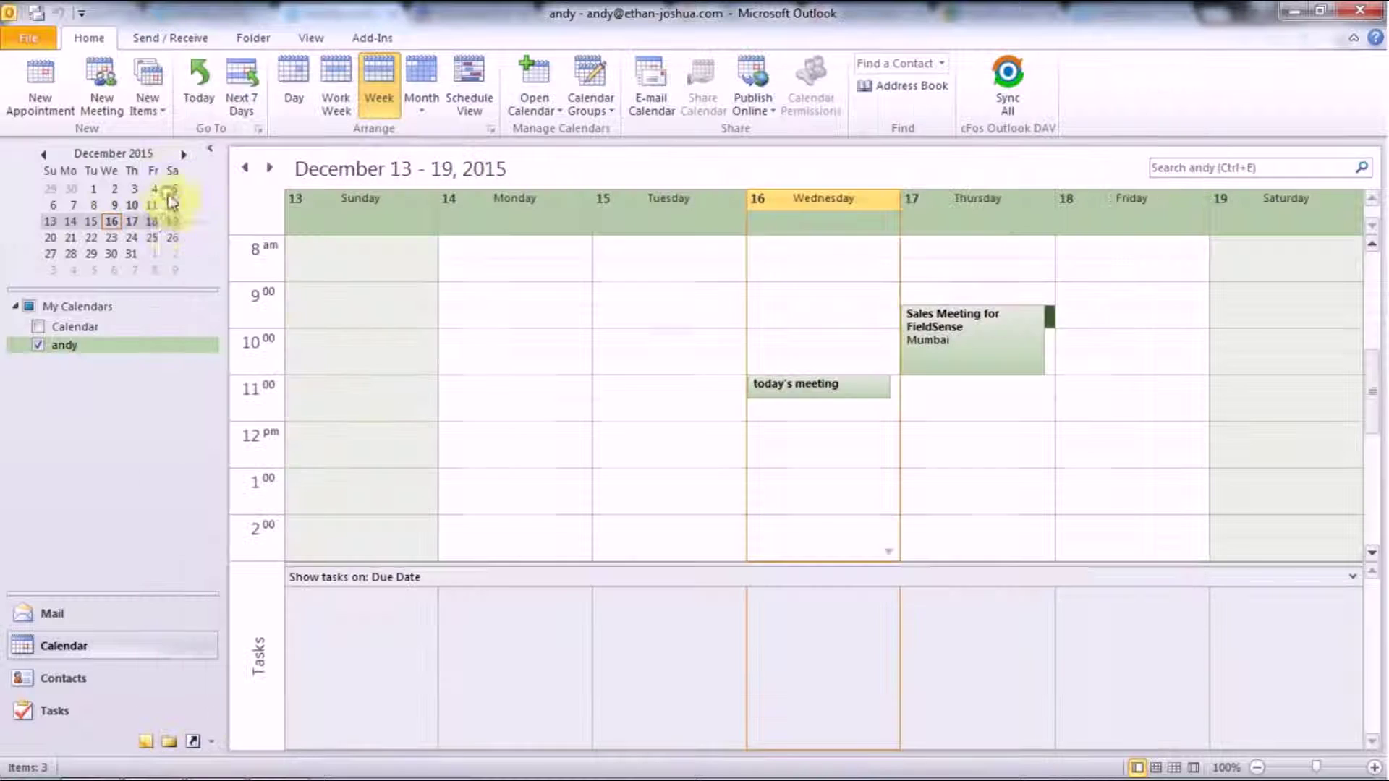
left_click(1008, 109)
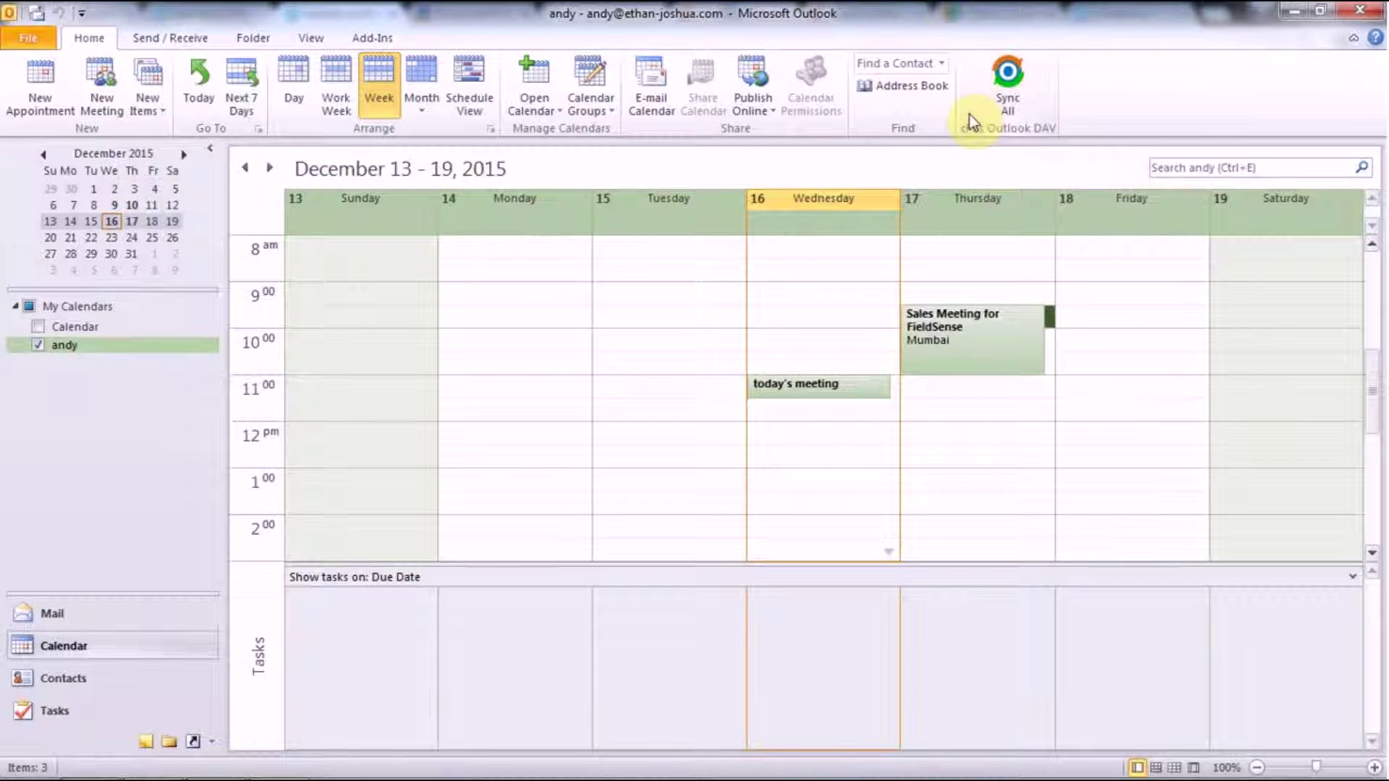
Reload the webmail calendar in Chrome and open the Thursday Sales Meeting for FieldSense details
left_click(101, 765)
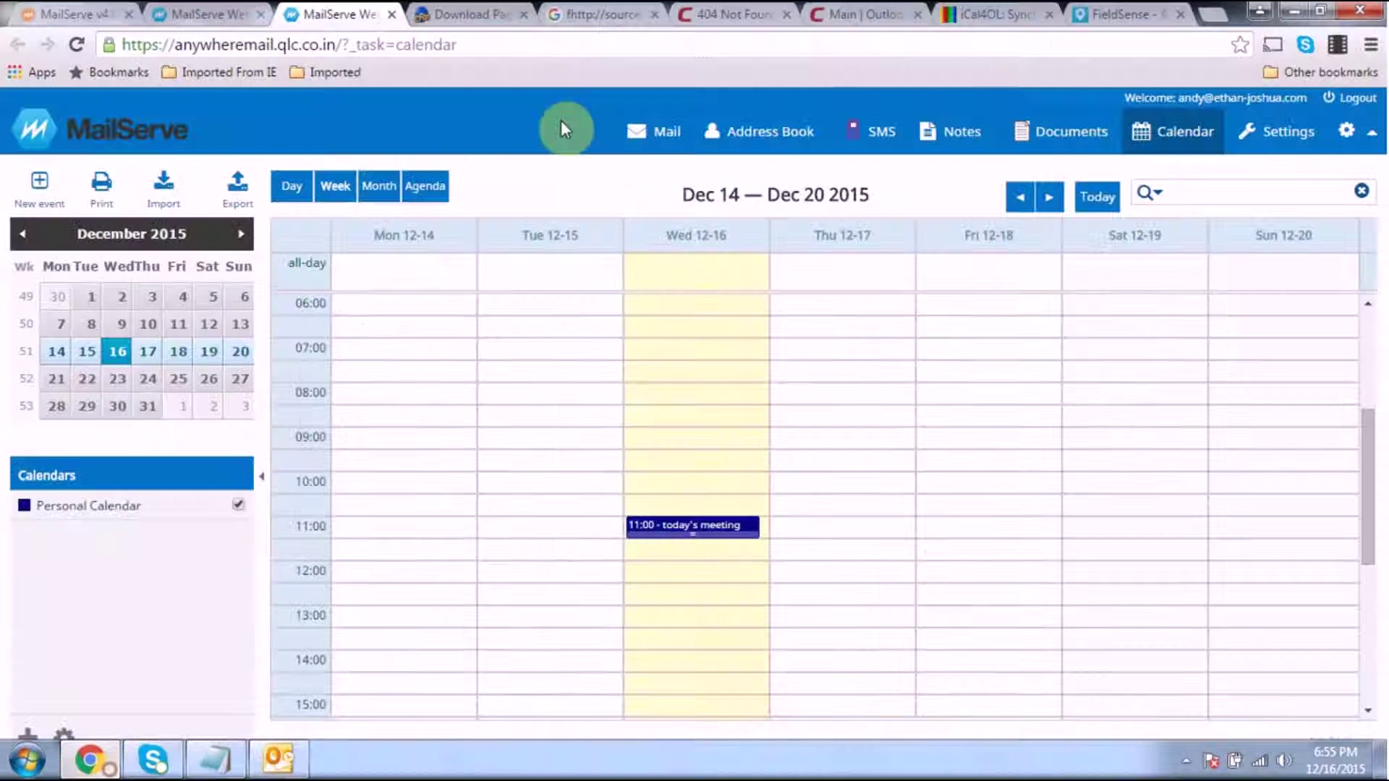
left_click(505, 43)
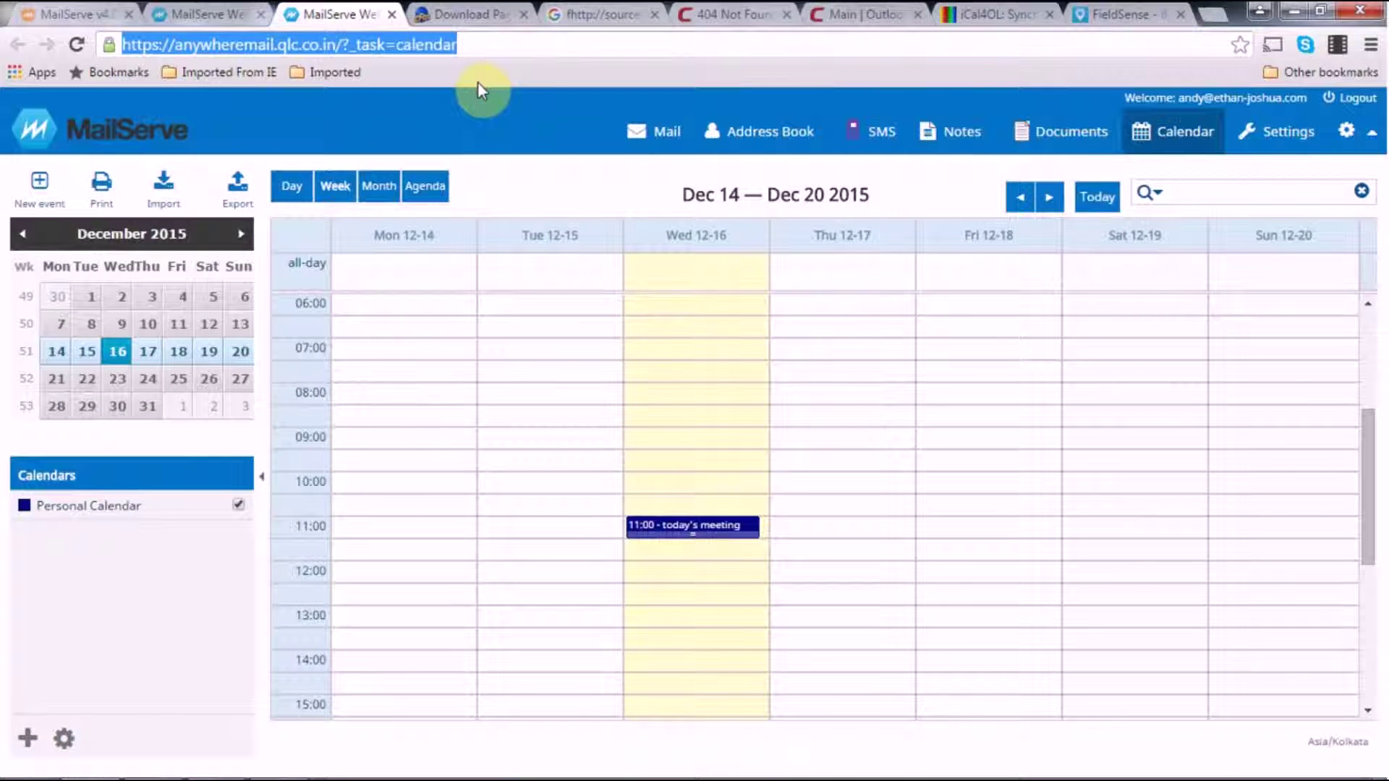
key("Return")
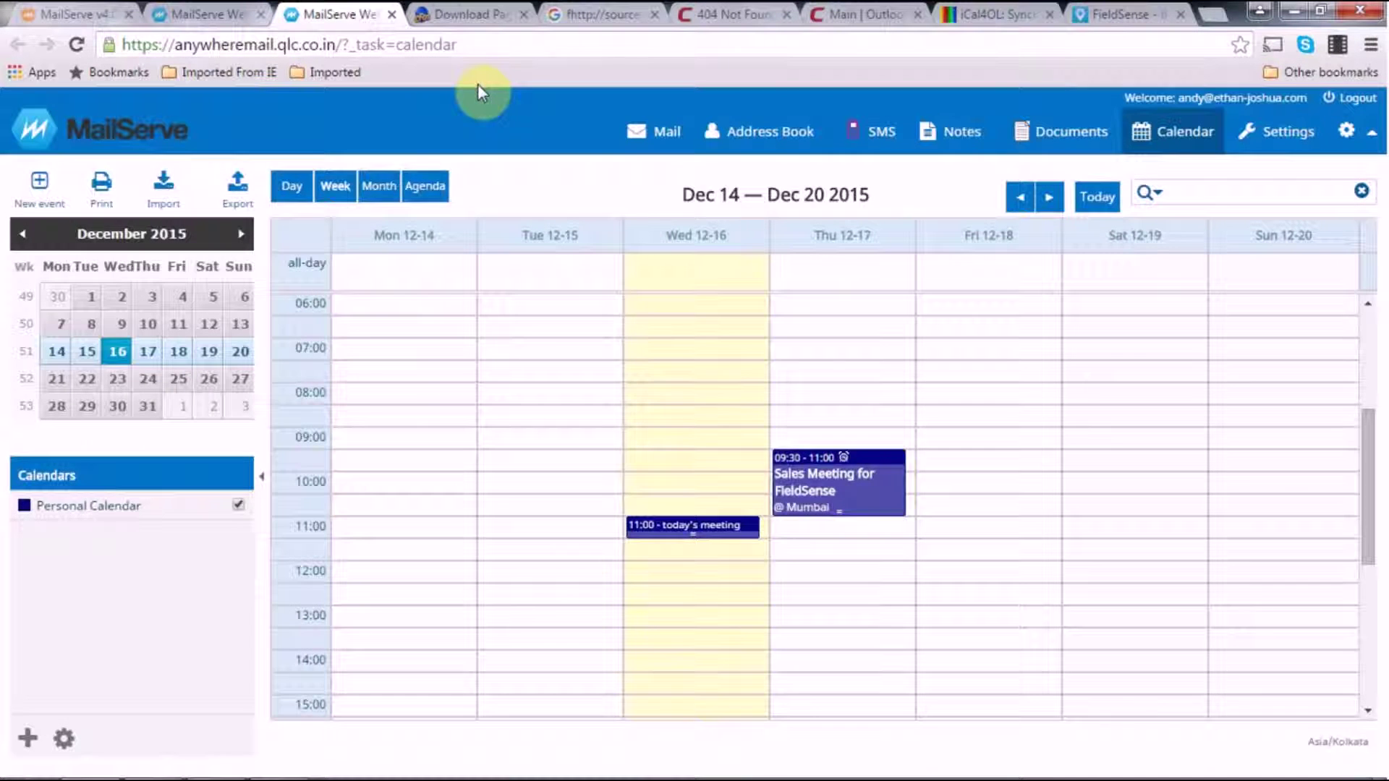
left_click(848, 490)
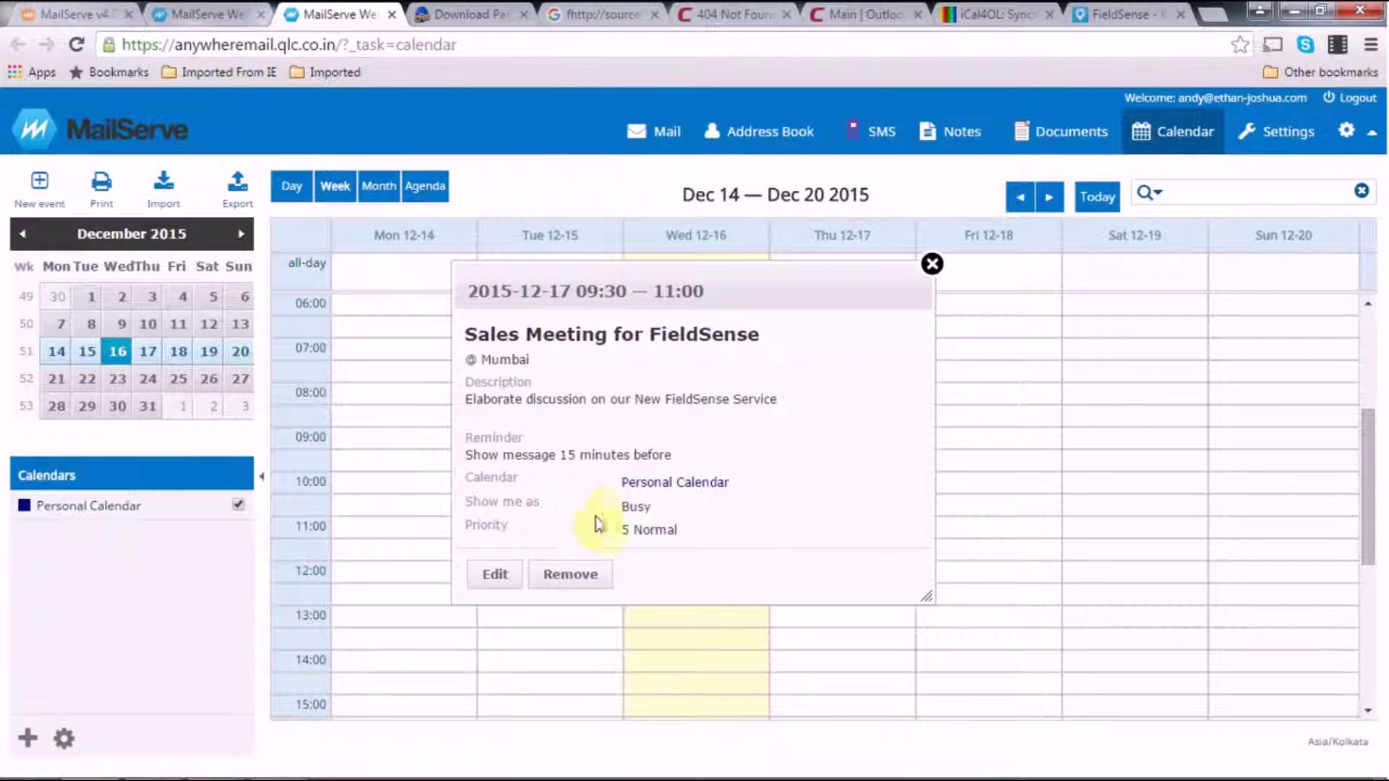
Edit the event, append 'under Maharashtra .' to its description, and save it
left_click(499, 576)
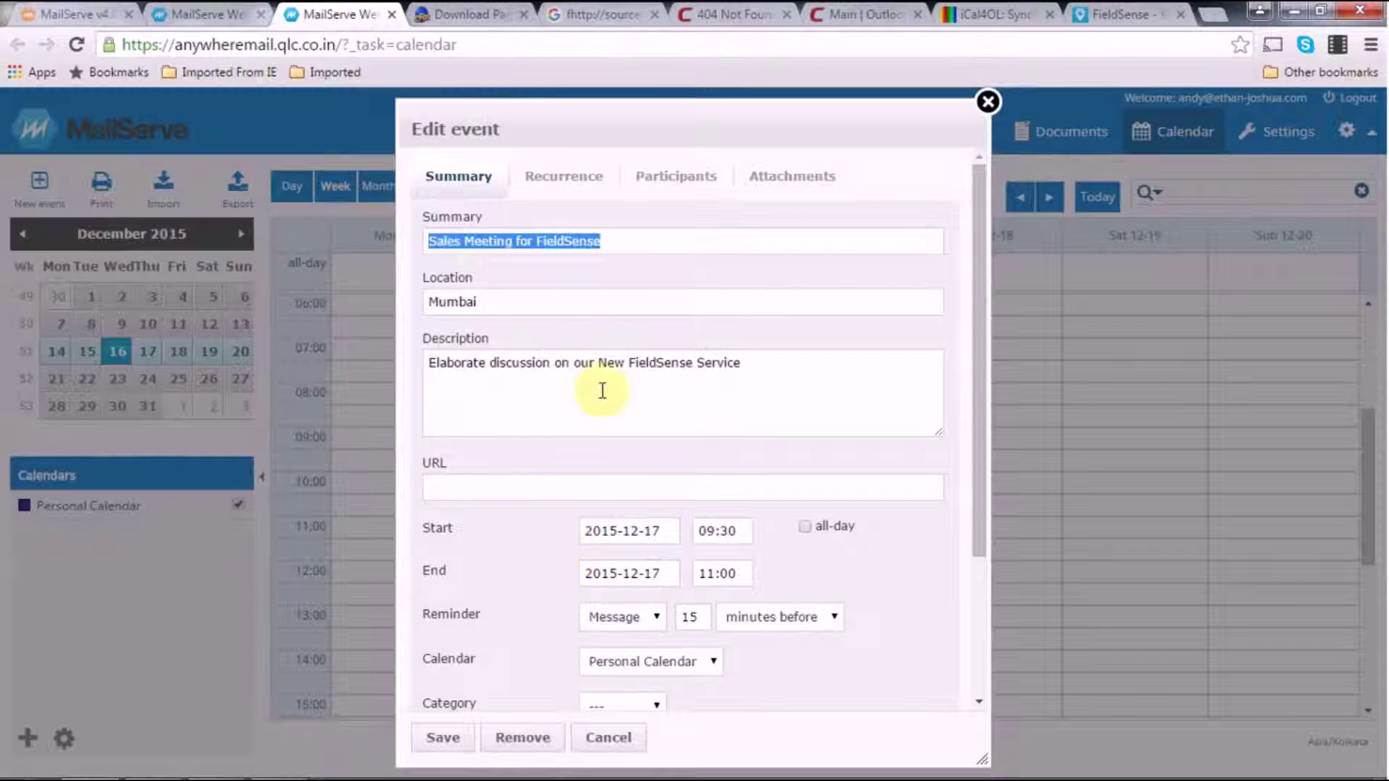
left_click(756, 363)
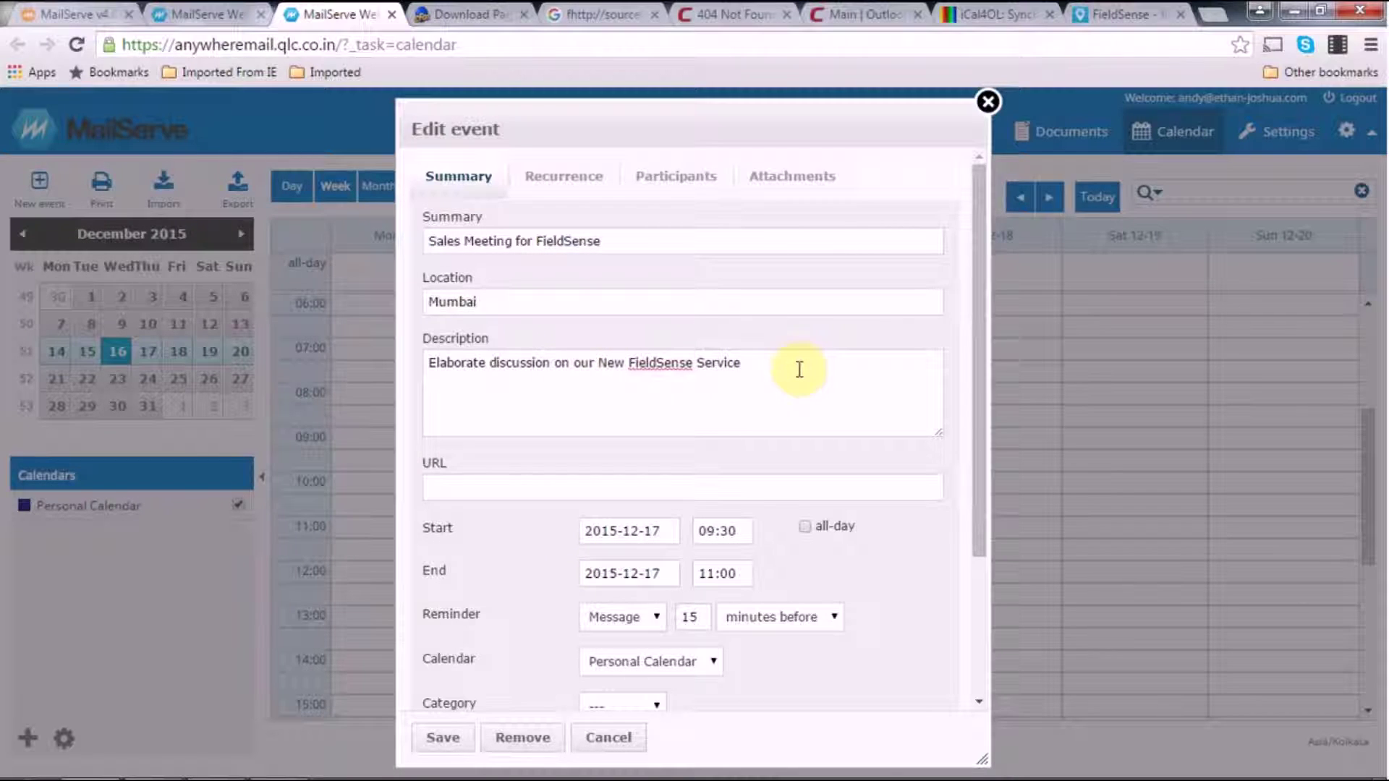
type("unde")
type("r Mumbai")
type(" Loc")
type("atio")
key("BackSpace")
key("BackSpace")
key("BackSpace")
key("BackSpace")
key("BackSpace")
key("BackSpace")
key("BackSpace")
key("BackSpace")
key("BackSpace")
key("BackSpace")
key("BackSpace")
key("BackSpace")
key("BackSpace")
key("BackSpace")
type("Maharashtra Lo")
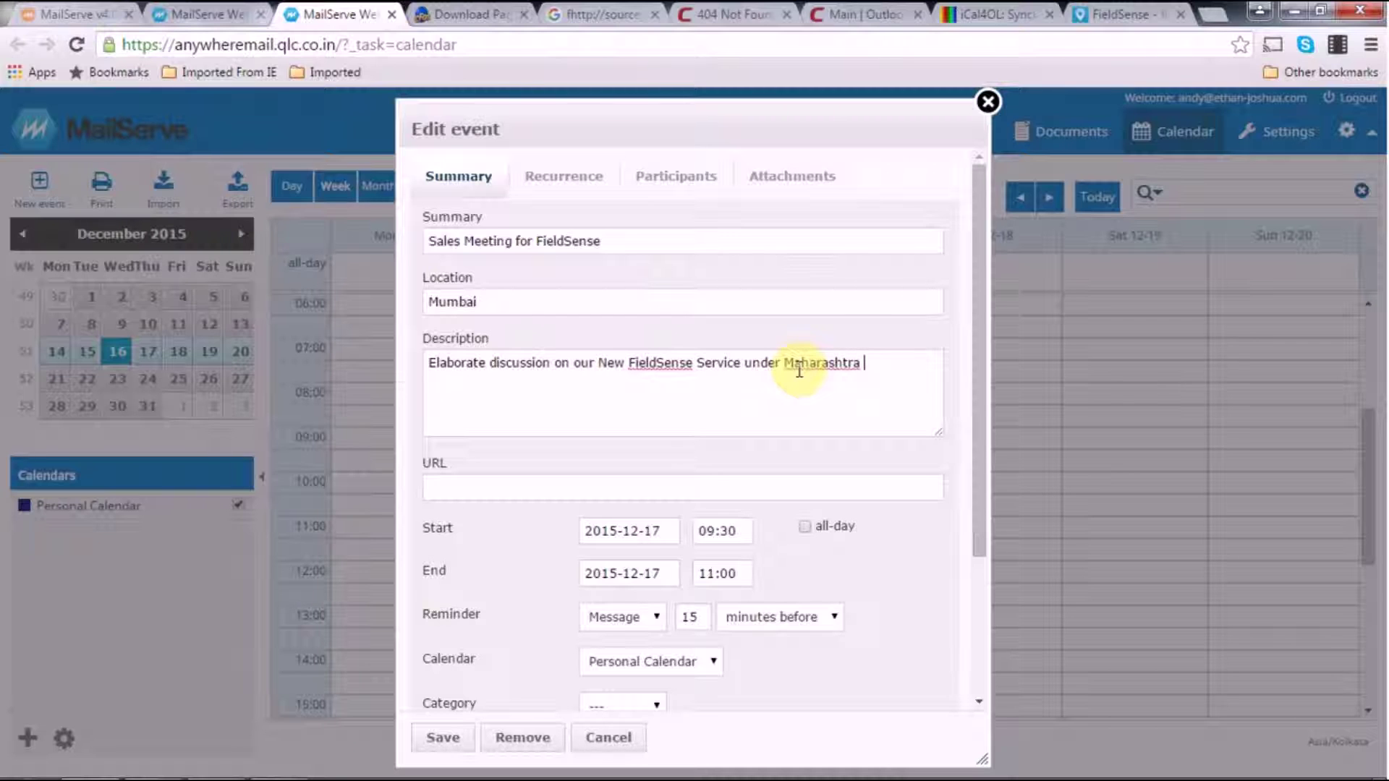
key("BackSpace")
key("BackSpace")
type(".")
left_click(435, 739)
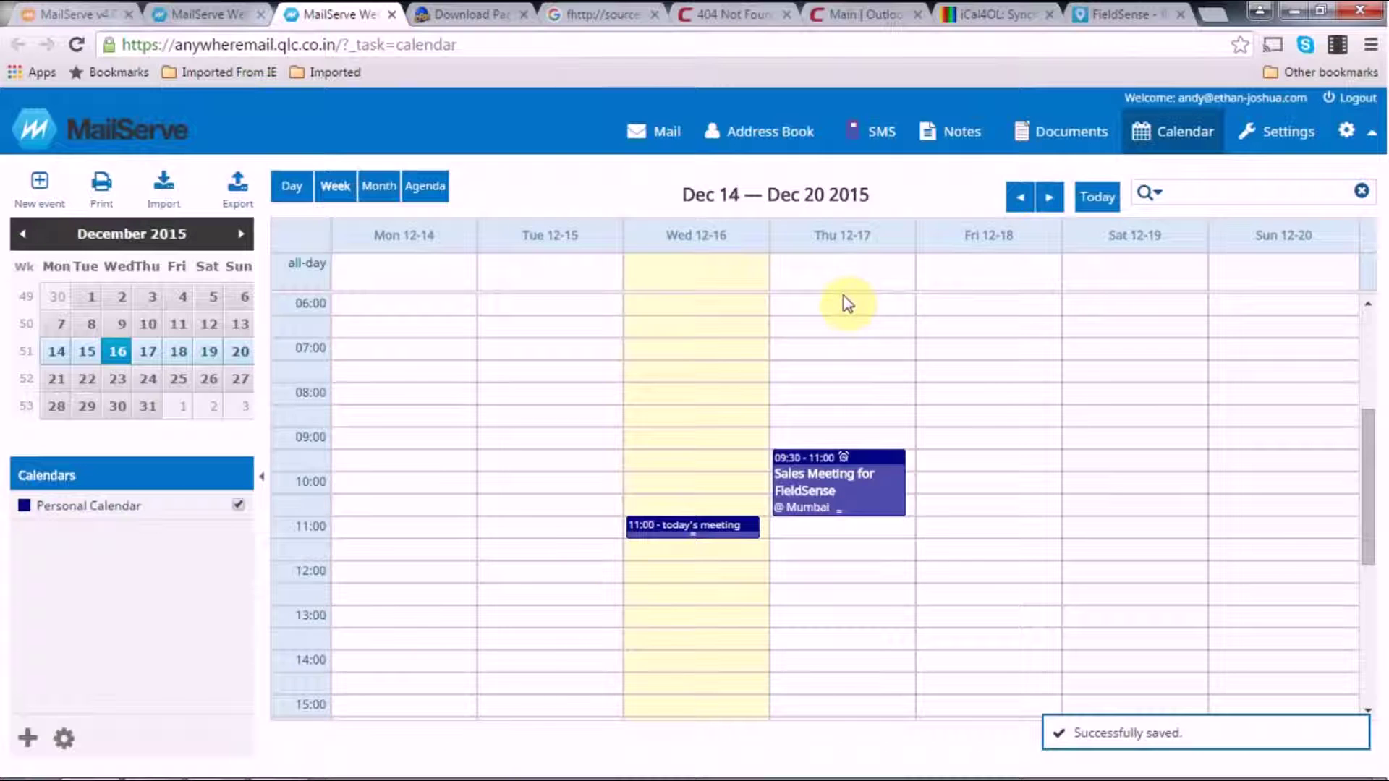
In Outlook, open the Thursday sales meeting to verify the synced 'under Maharashtra .' notes, then close it
left_click(290, 752)
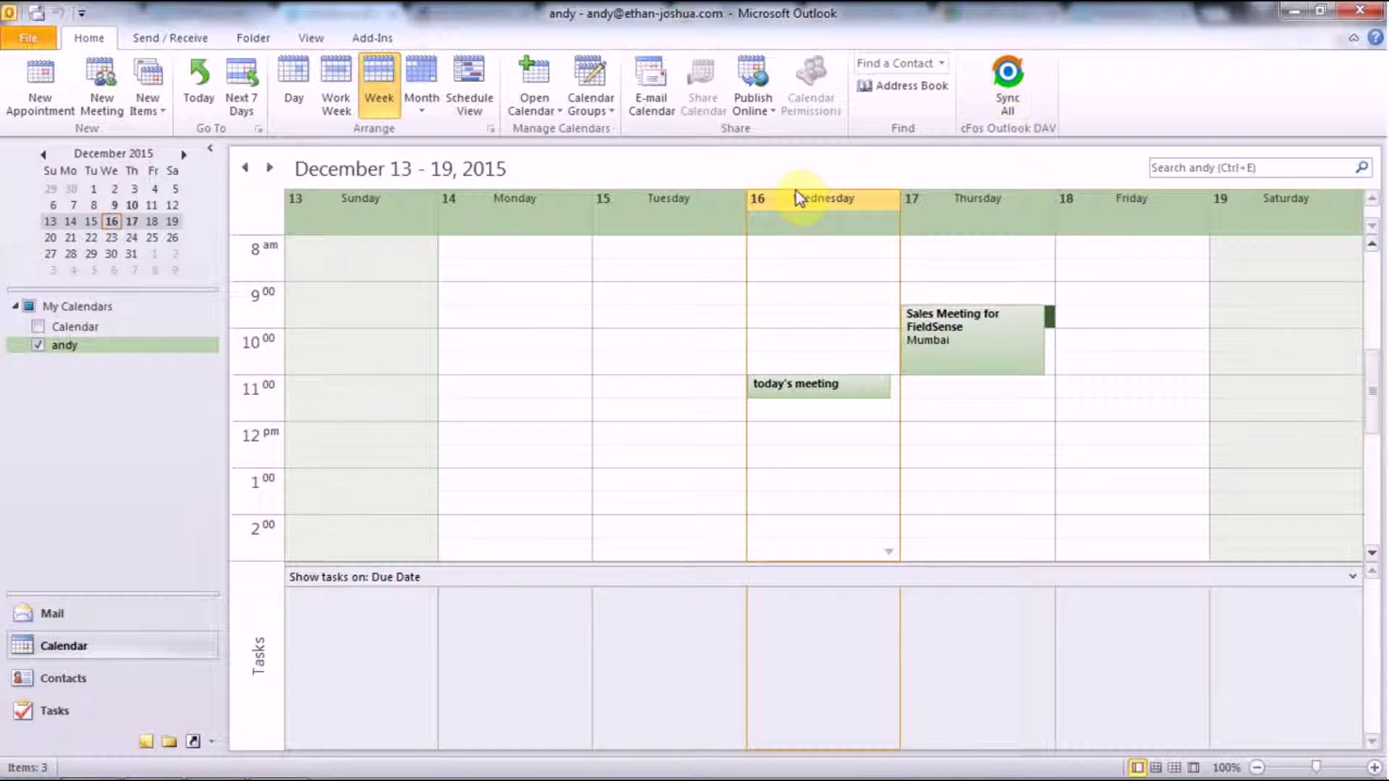
left_click(954, 344)
double_click(953, 345)
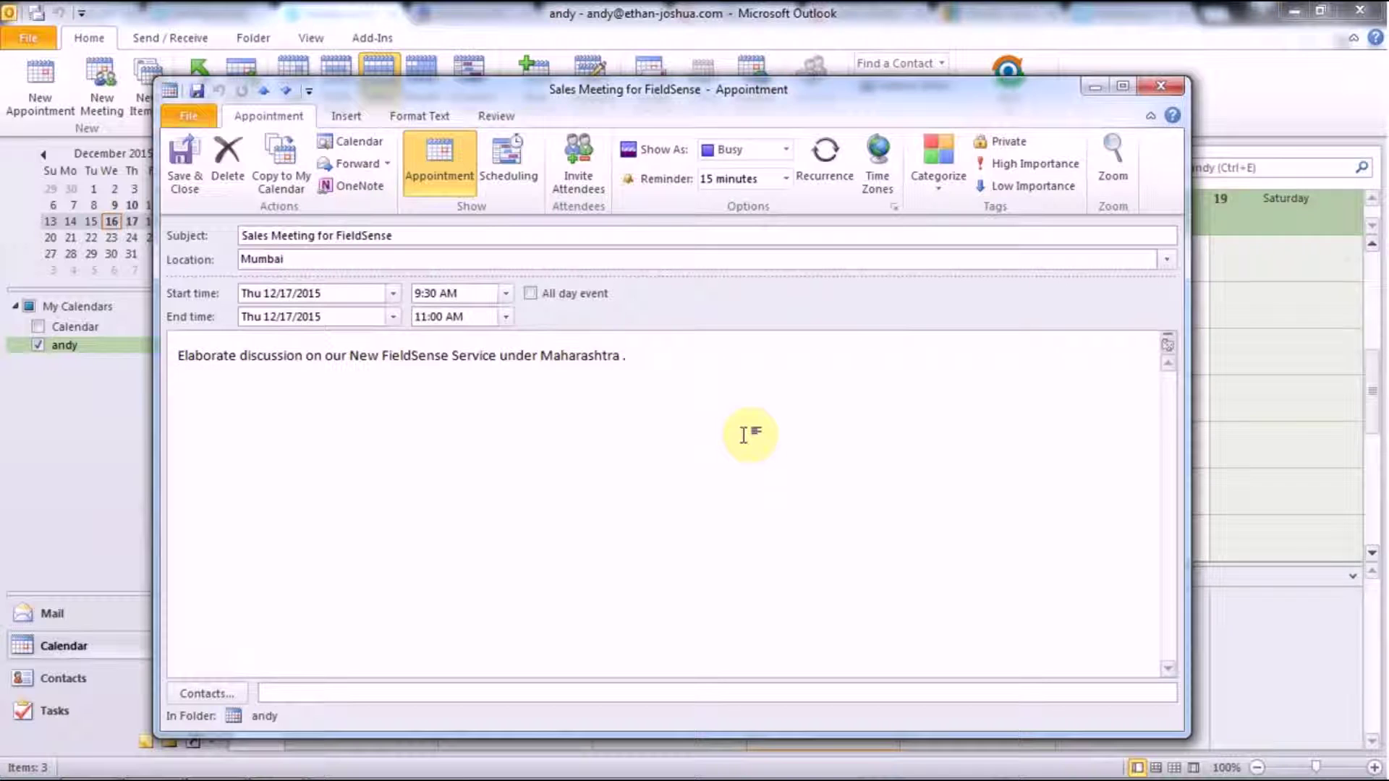
left_click(1161, 86)
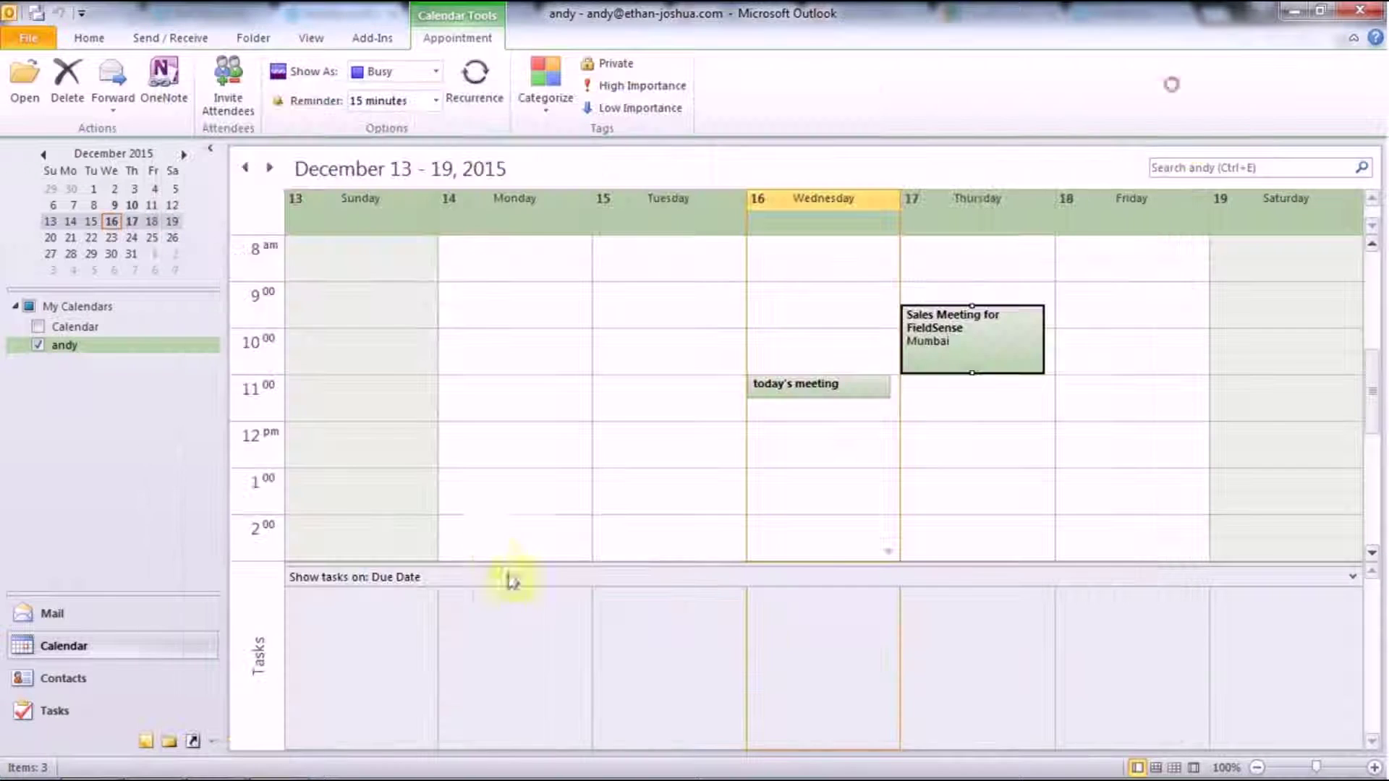
Delete the Wednesday 11:00 'today's meeting' appointment from the calendar
right_click(800, 393)
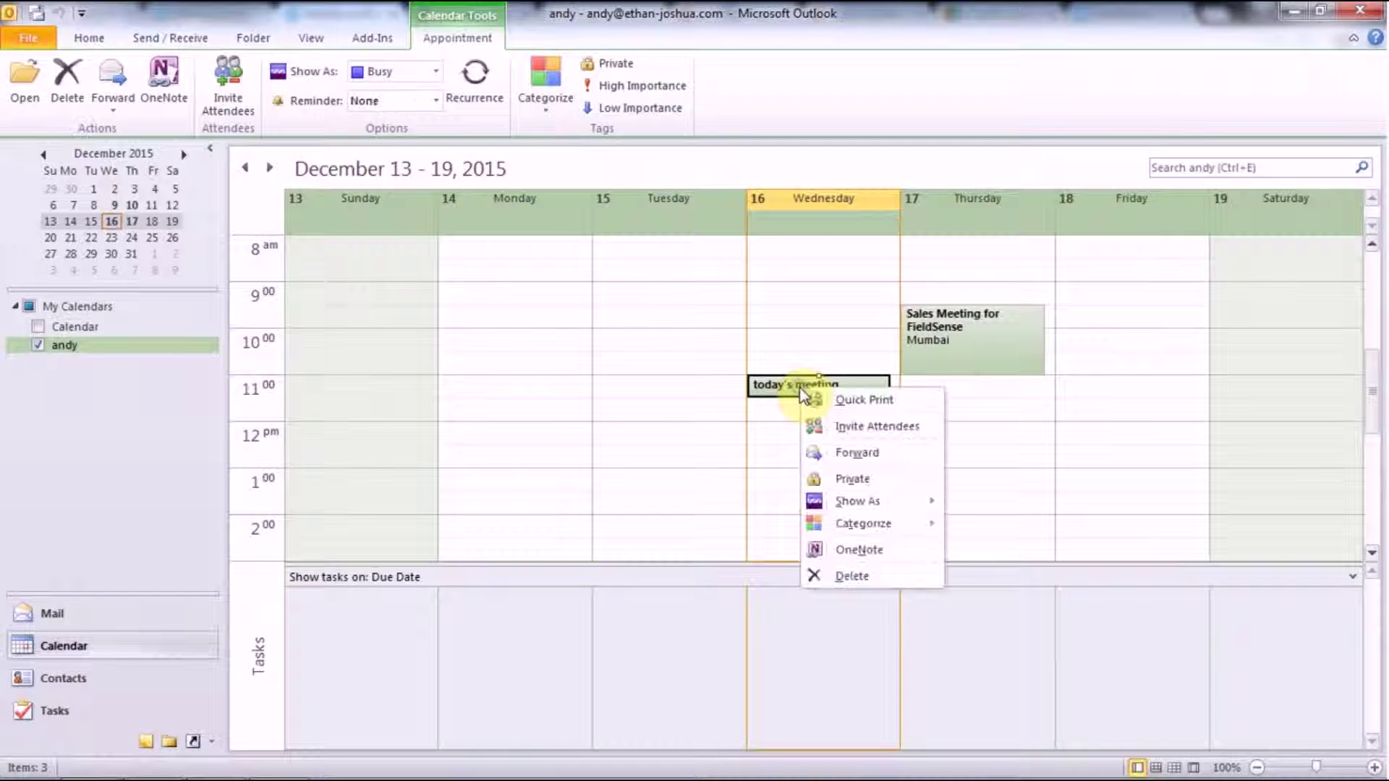
left_click(860, 575)
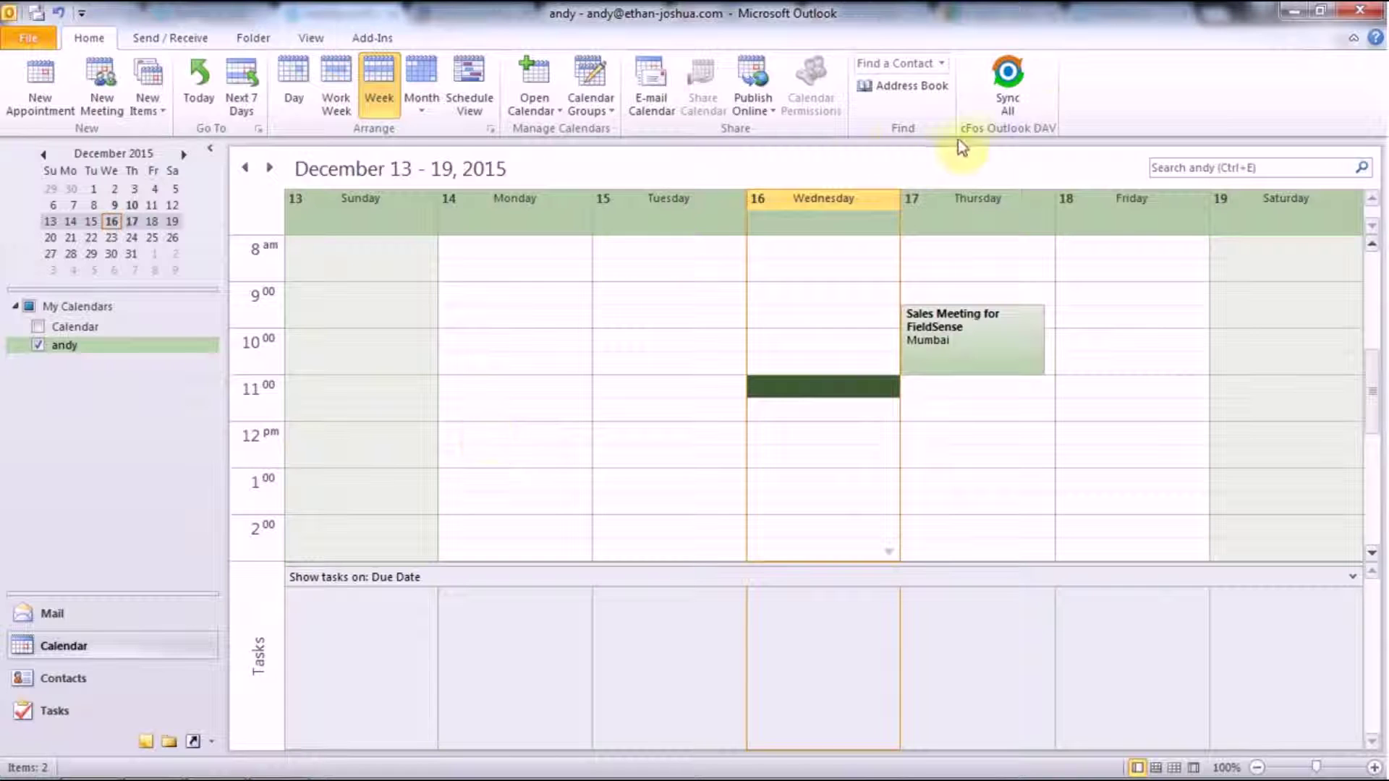
left_click(646, 389)
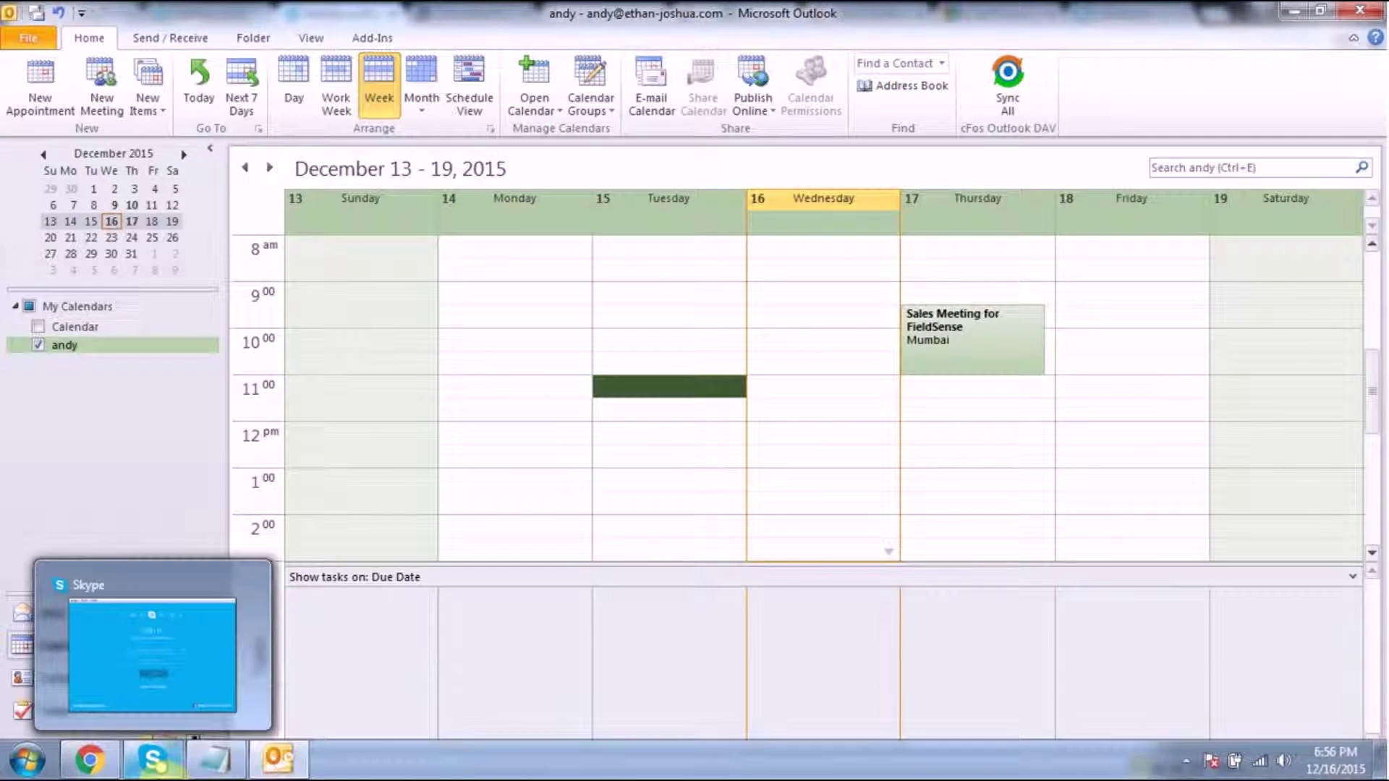
Reload the webmail calendar to confirm today's meeting is gone, then switch to the MailServe inbox tab
left_click(89, 759)
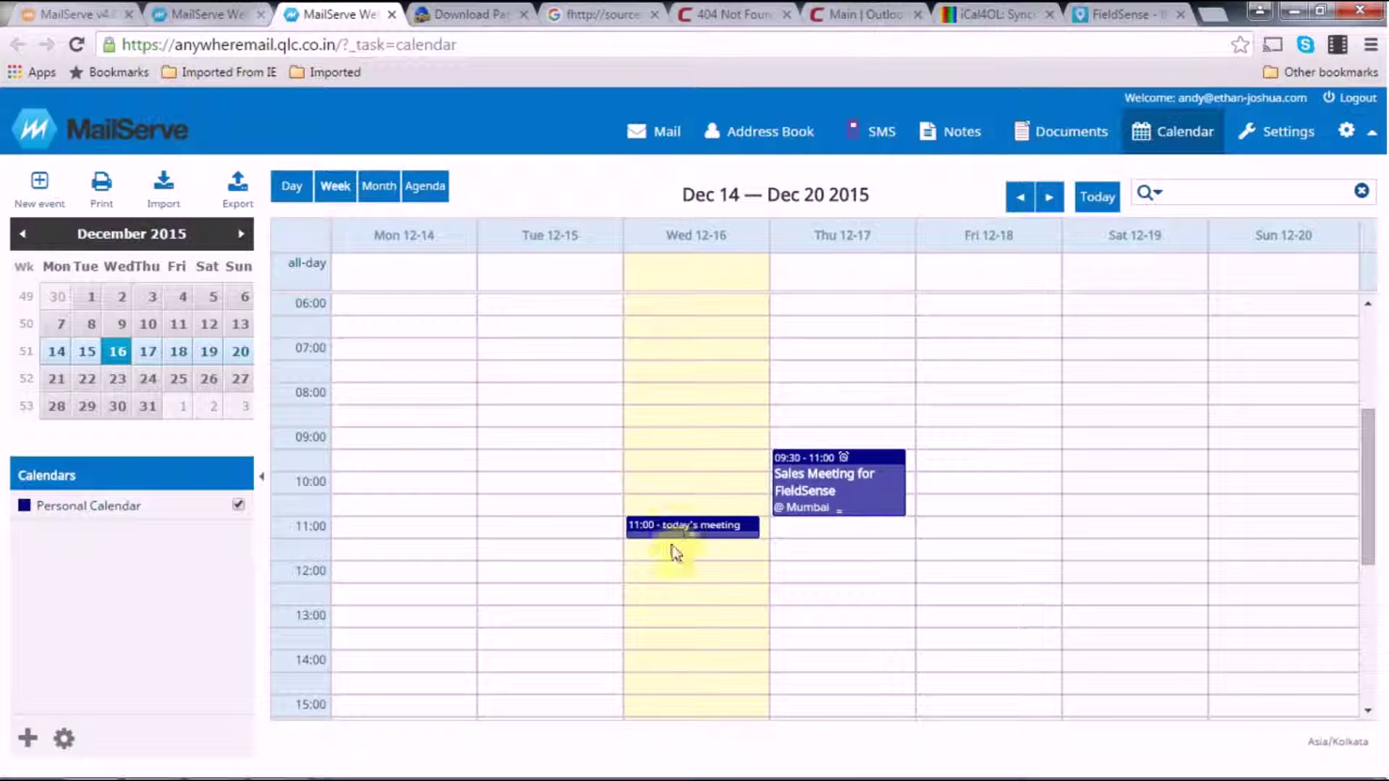
left_click(608, 42)
key("Return")
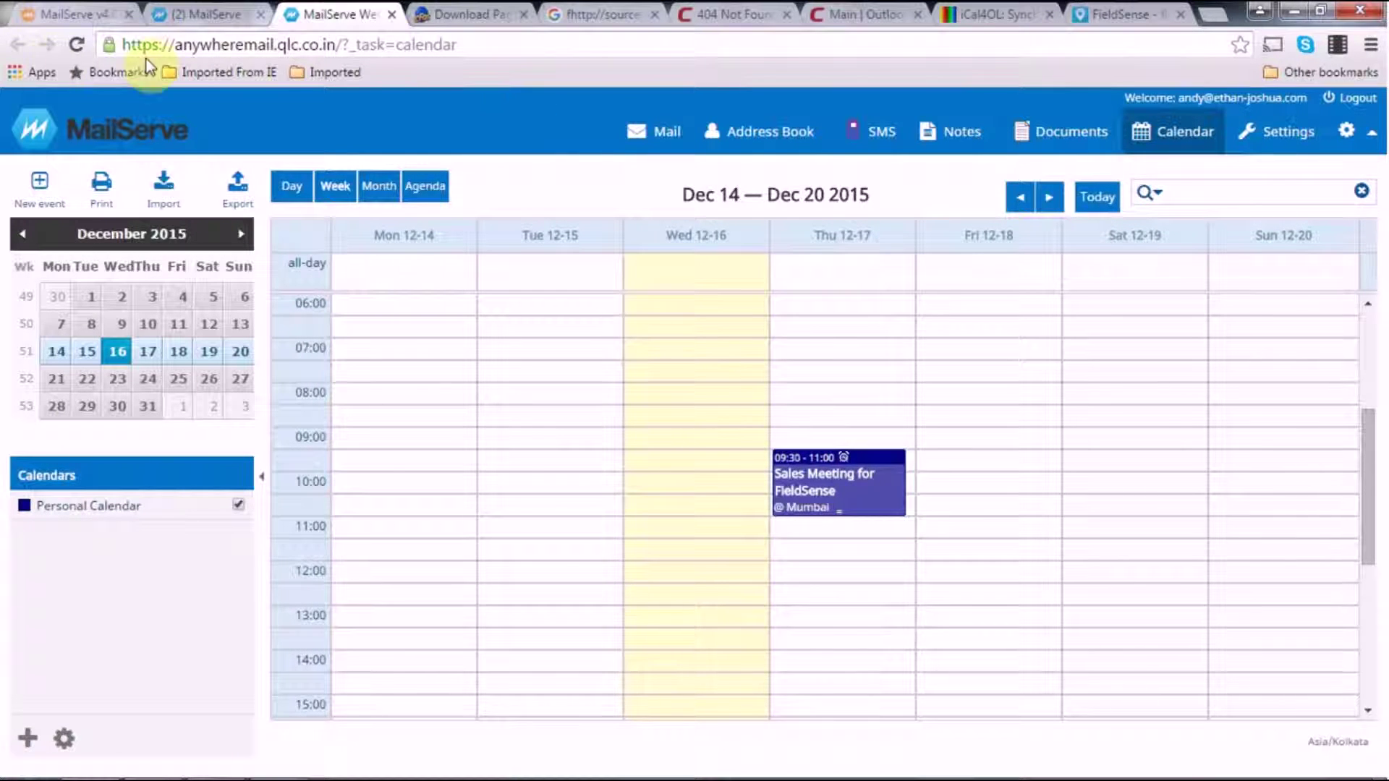
left_click(201, 14)
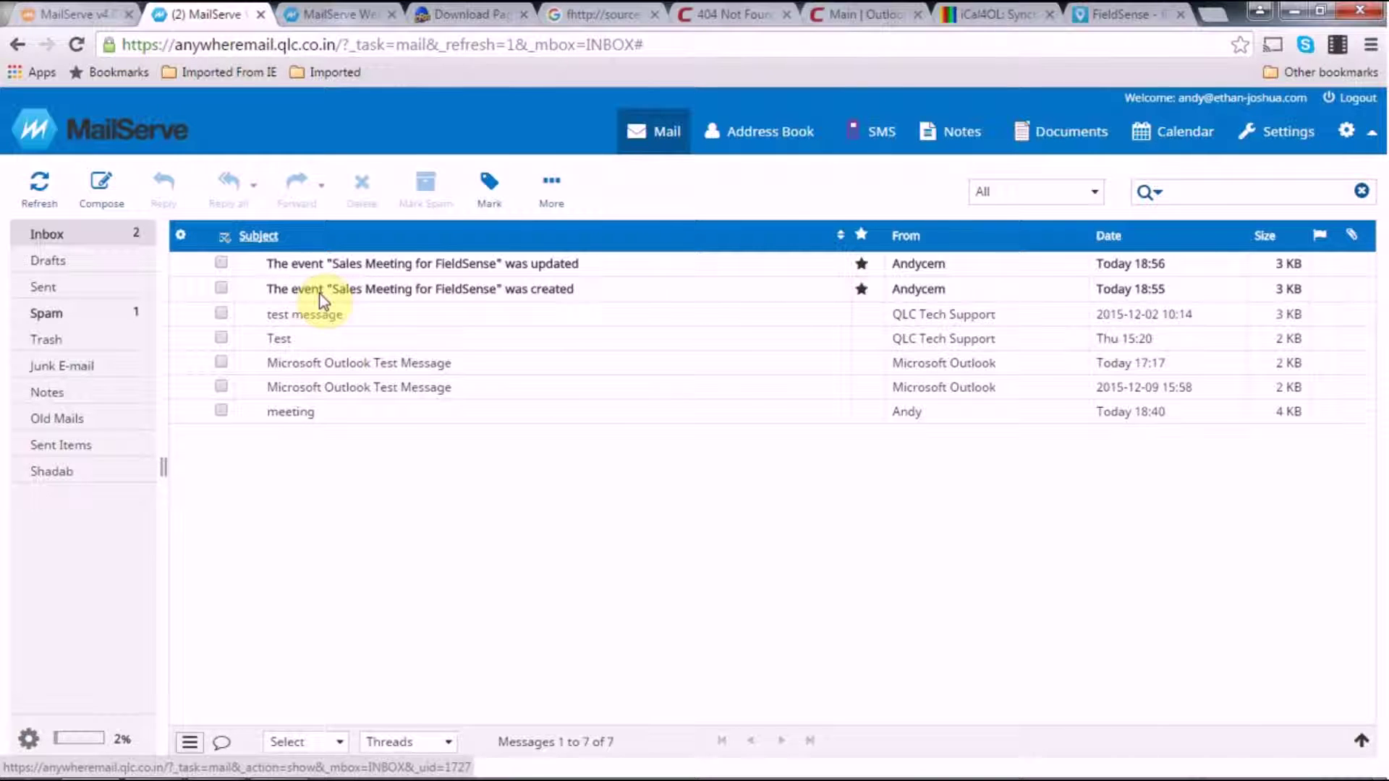
Read the 'Sales Meeting for FieldSense was created' notification (Mumbai, 17 December 2015, 09:30–11:00), then return to the Inbox
left_click(318, 294)
double_click(296, 290)
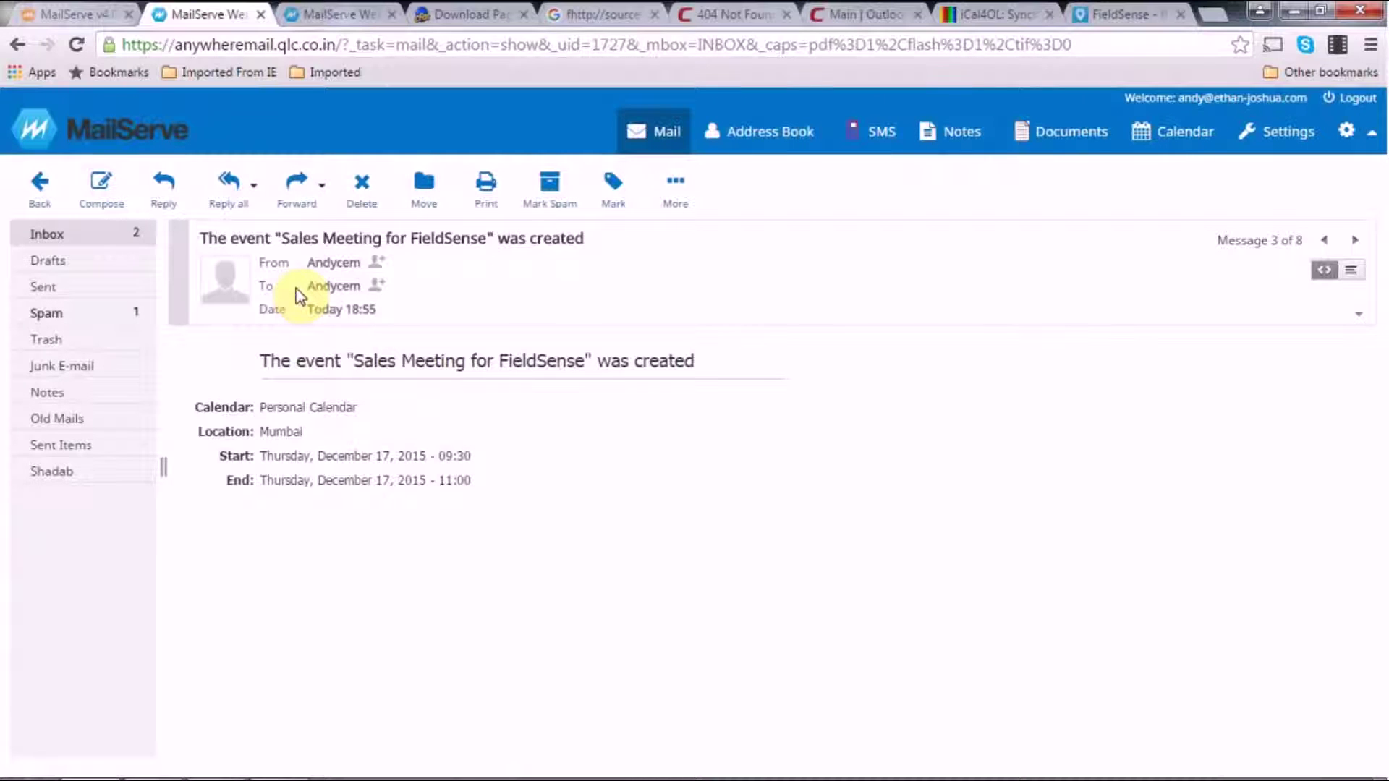
left_click(42, 193)
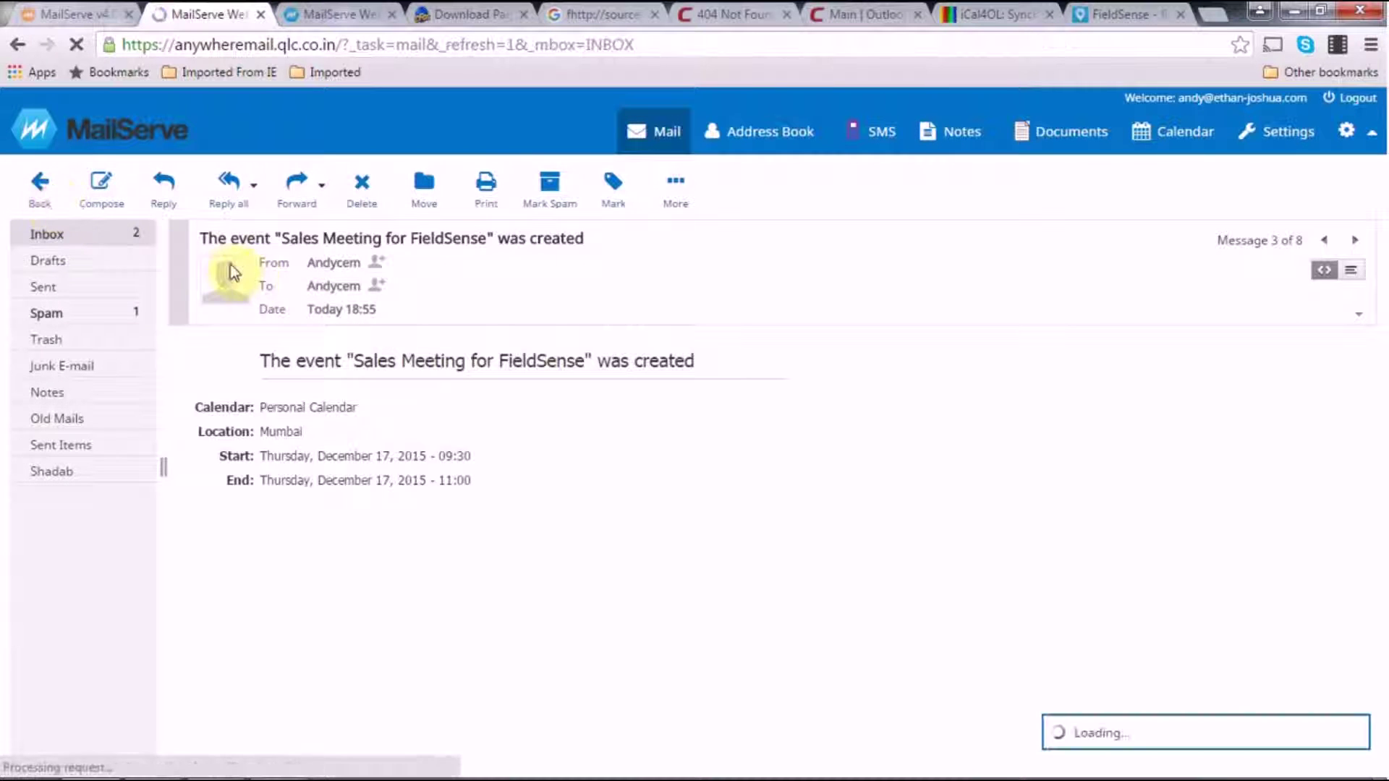